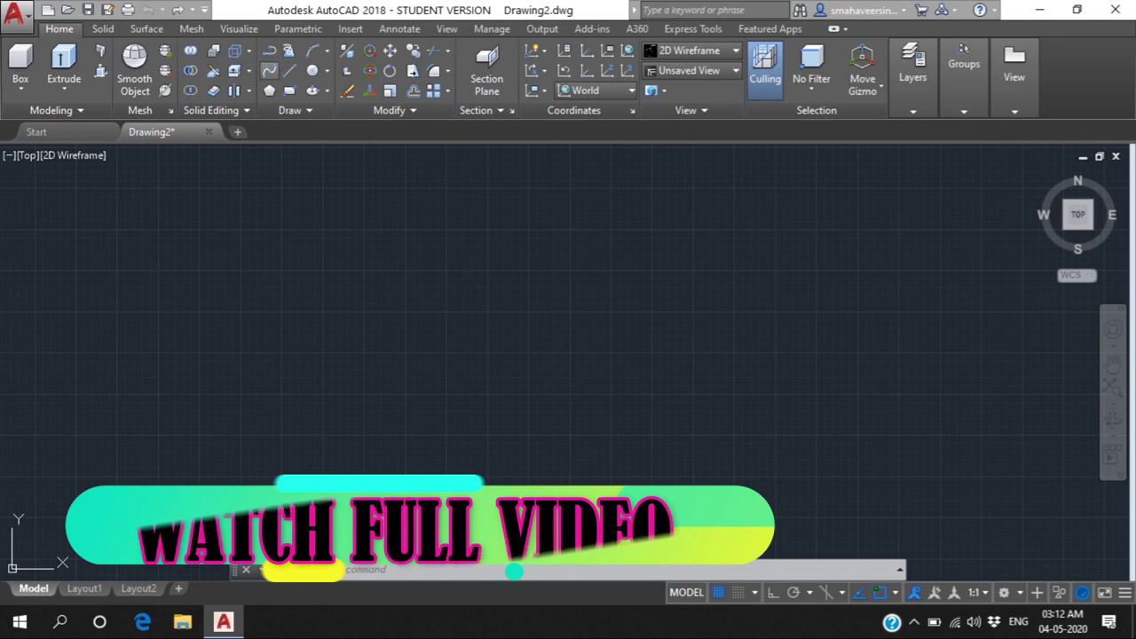
# Draw a horizontal line 35 units long to the right as the top edge of an I-shaped profile.
pyautogui.click(290, 70)
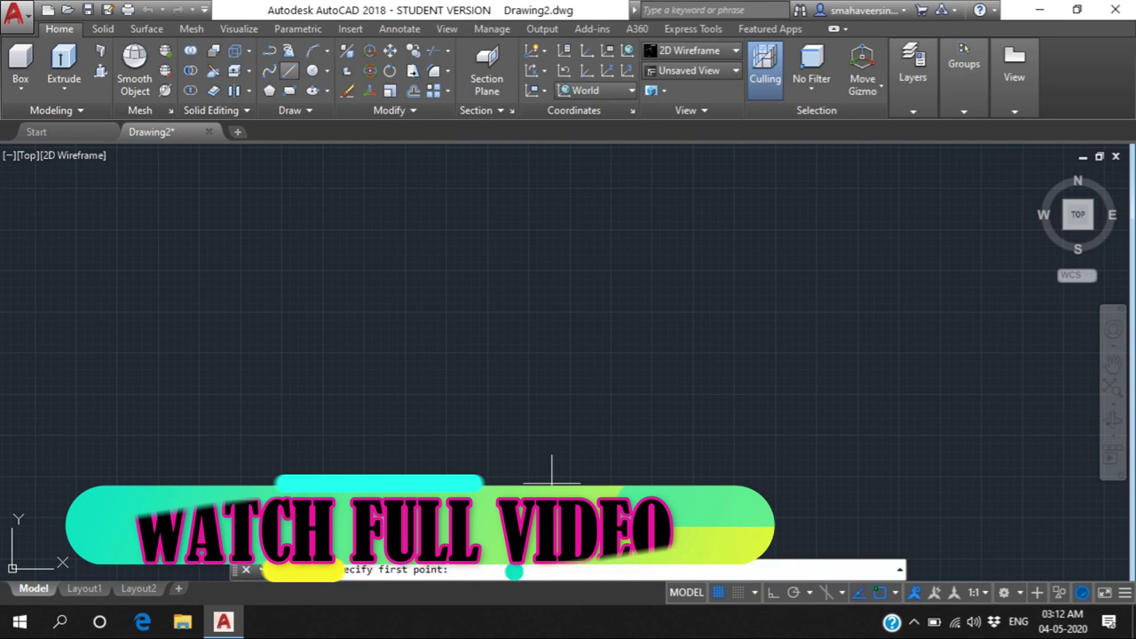
pyautogui.click(446, 228)
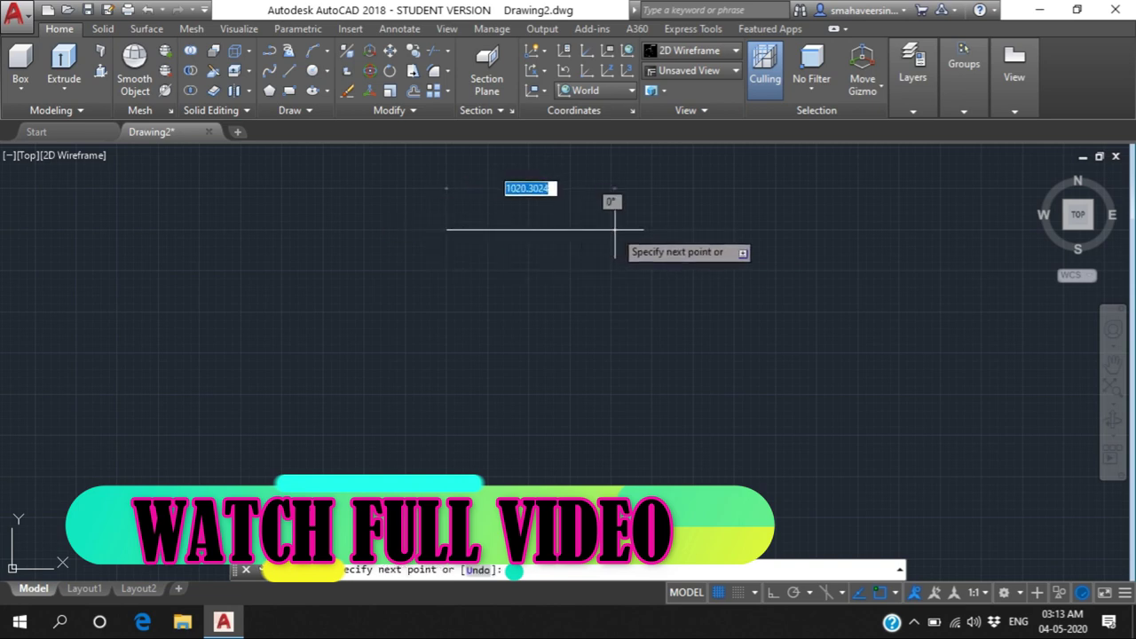
pyautogui.press('XF86AudioRaiseVolume')
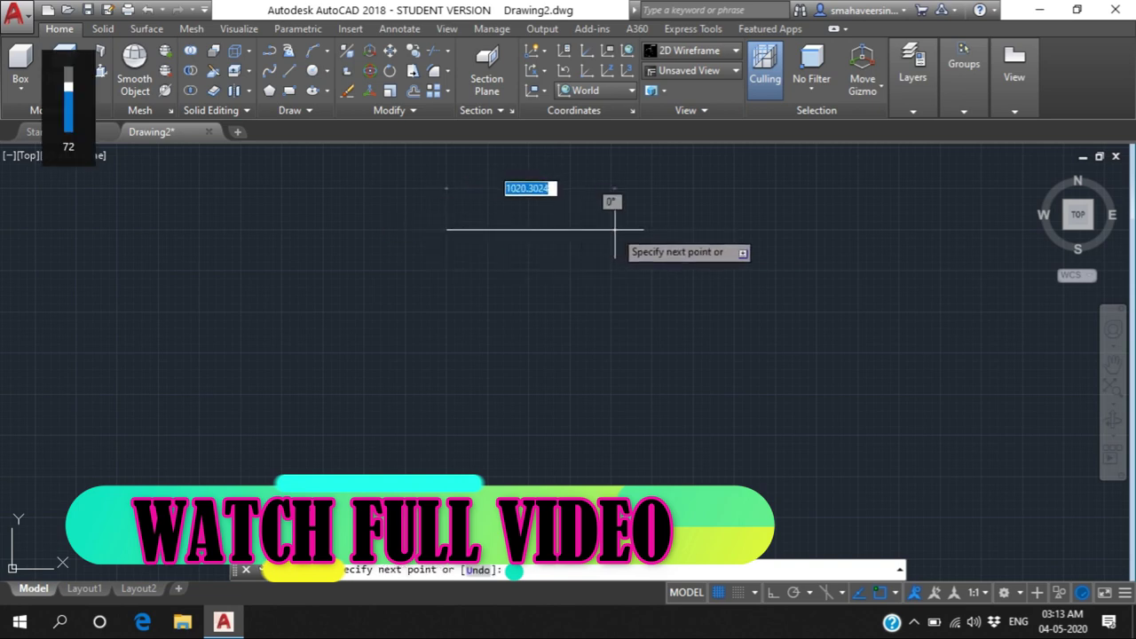
pyautogui.write('3')
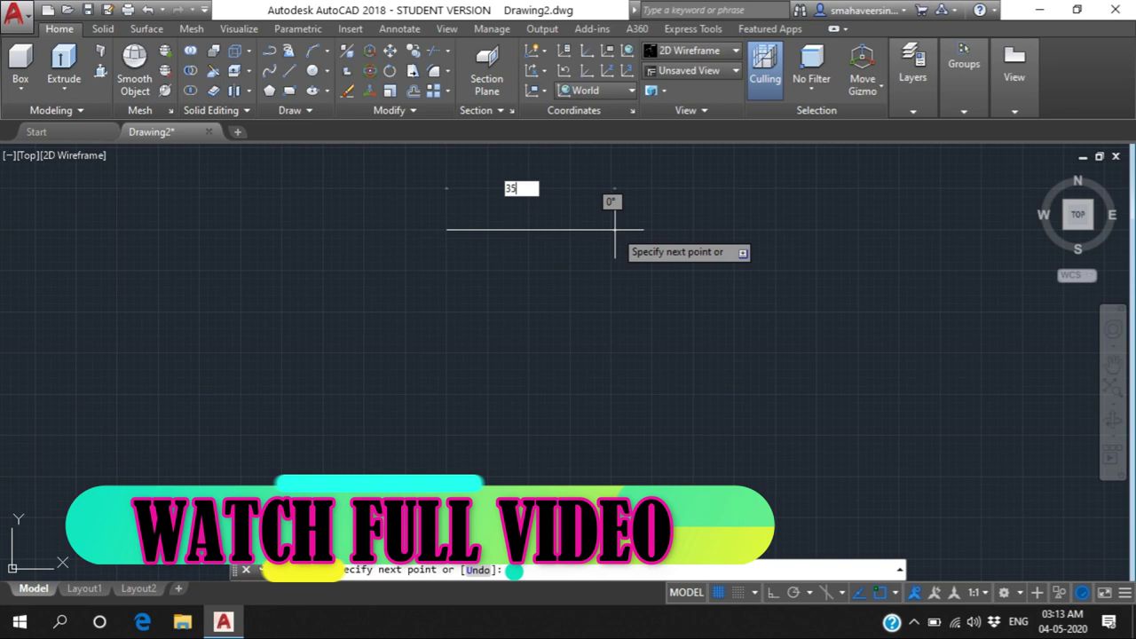
pyautogui.write('5')
pyautogui.press('Return')
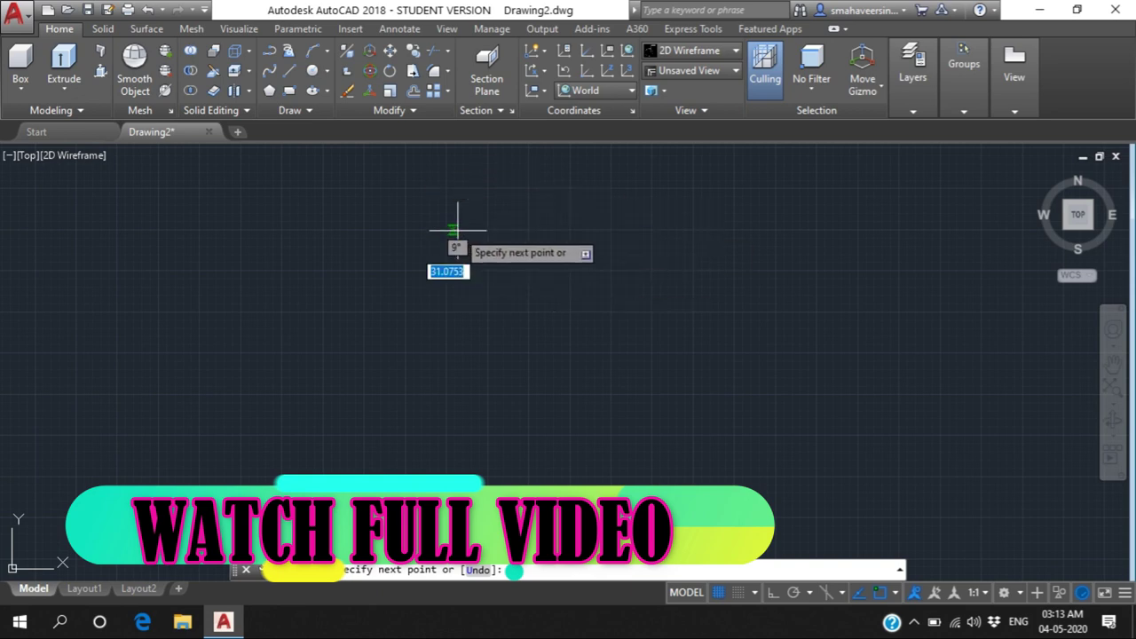
# Turn on Ortho mode and continue the line 5 units straight down for the upper flange's right edge.
pyautogui.scroll(12, 458, 231)
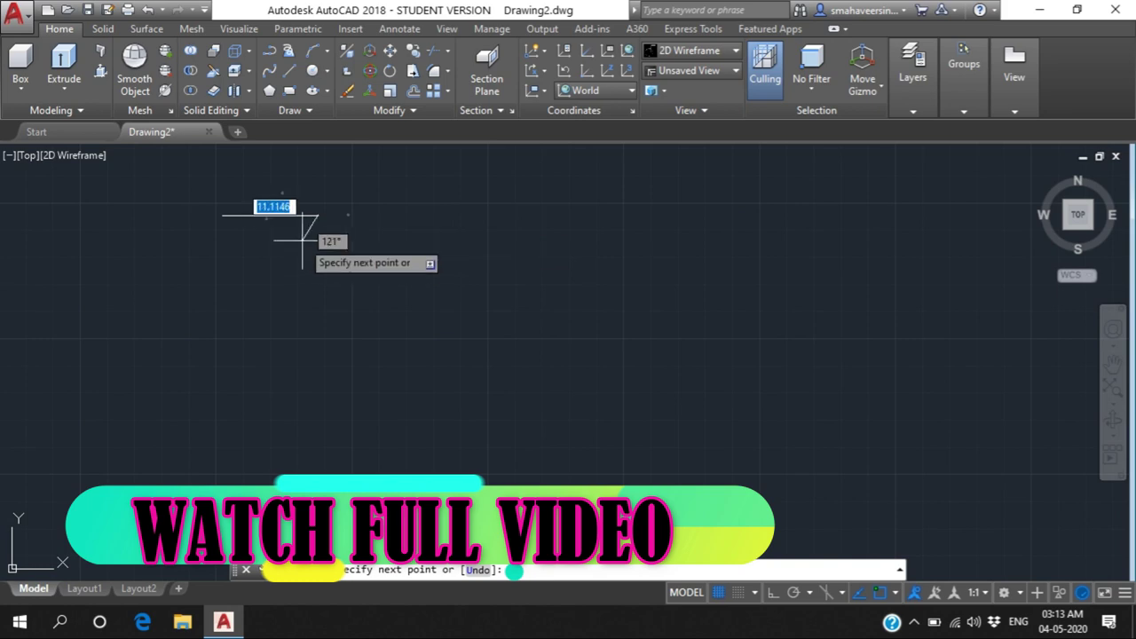
pyautogui.scroll(-3, 192, 234)
pyautogui.scroll(5, 193, 234)
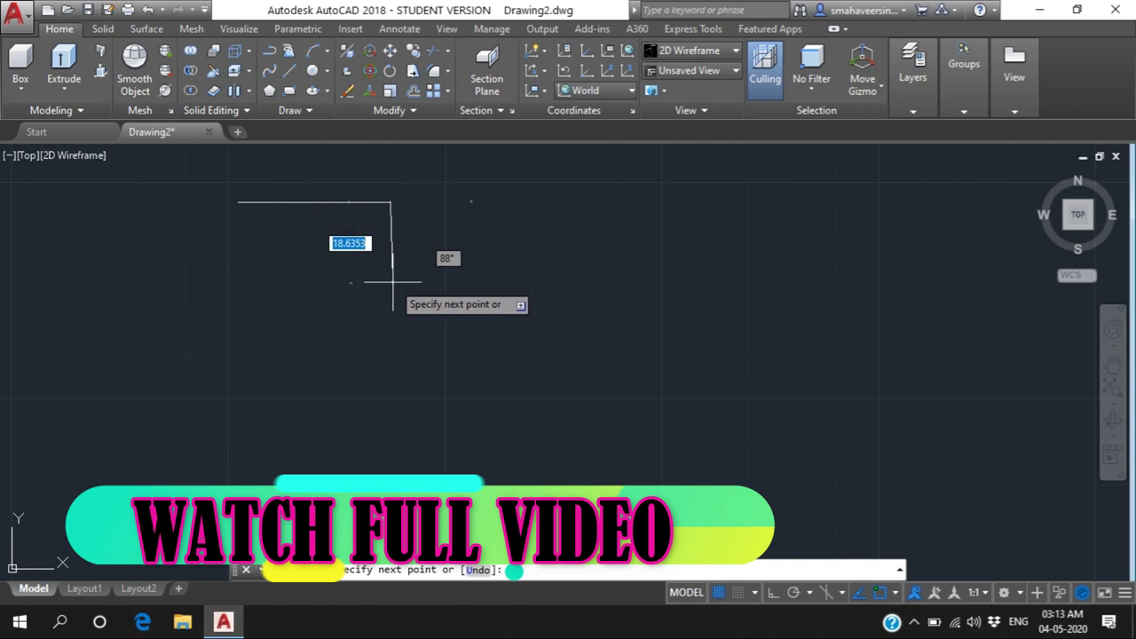
pyautogui.press('XF86AudioRaiseVolume')
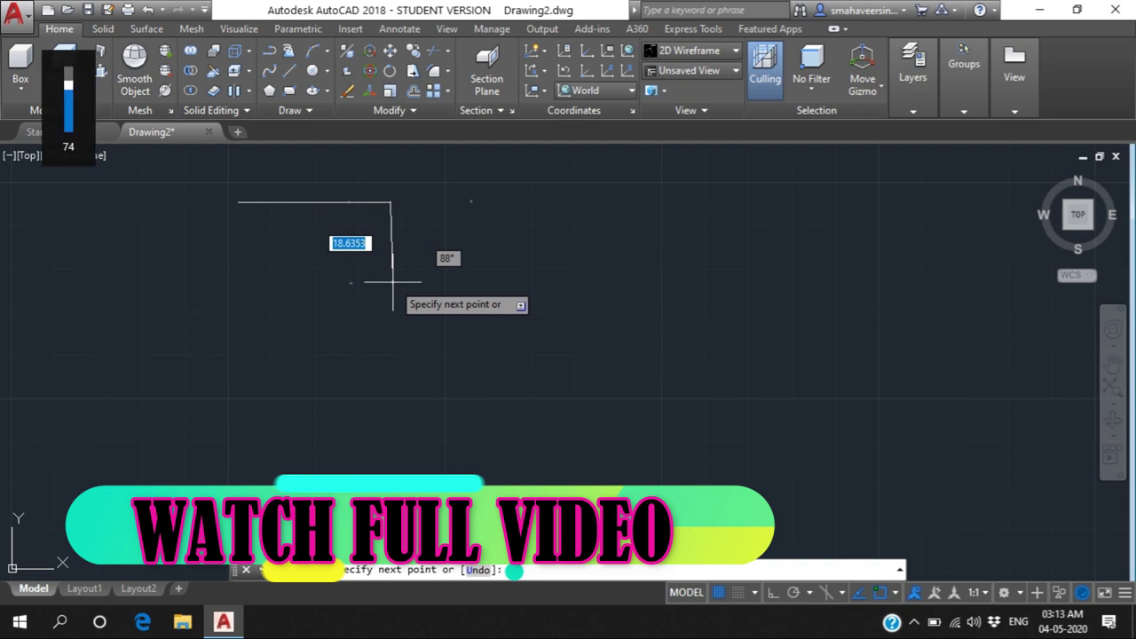
pyautogui.press('XF86AudioRaiseVolume')
pyautogui.press('F8')
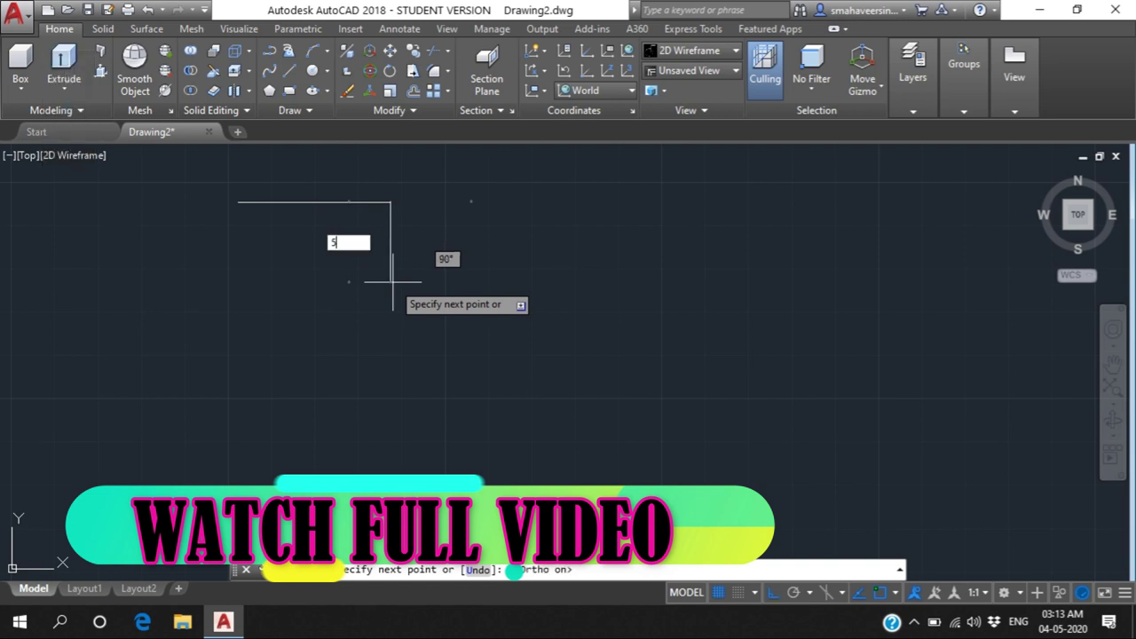
pyautogui.press('Return')
pyautogui.write('5')
pyautogui.press('Return')
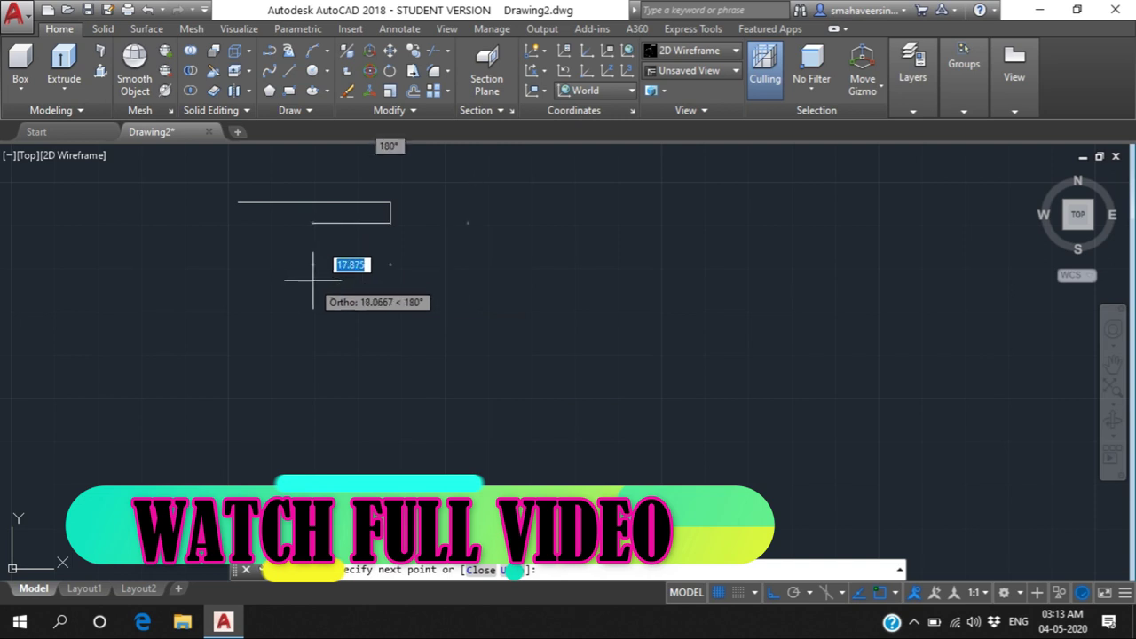
# Continue the outline 15 units left under the upper flange and 20 units down for the web's right side.
pyautogui.scroll(2, 337, 263)
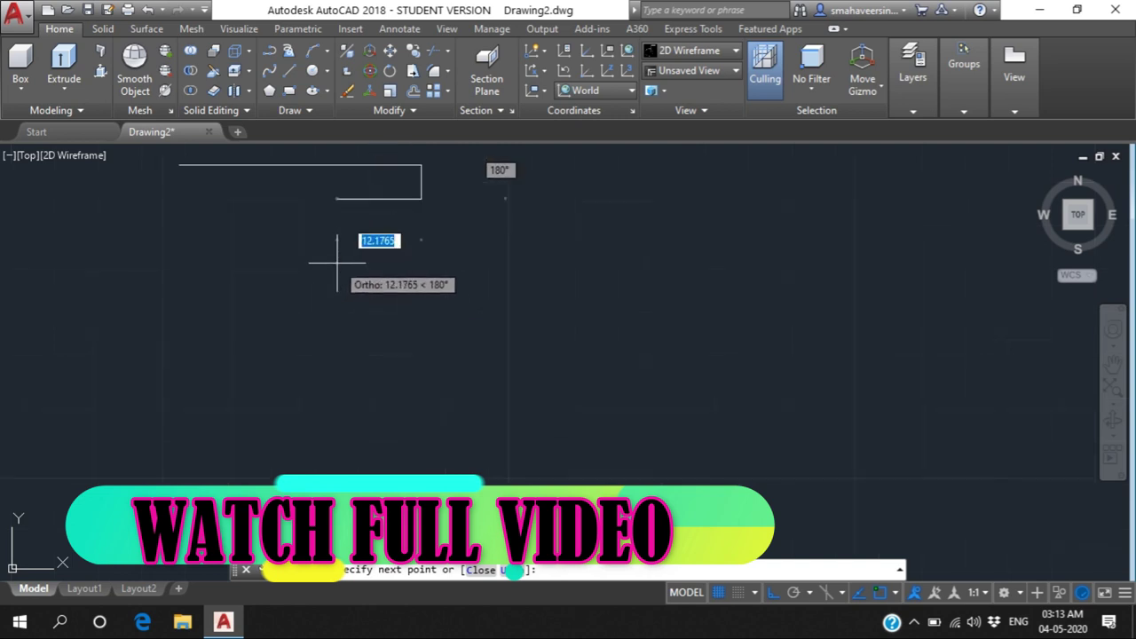
pyautogui.write('1')
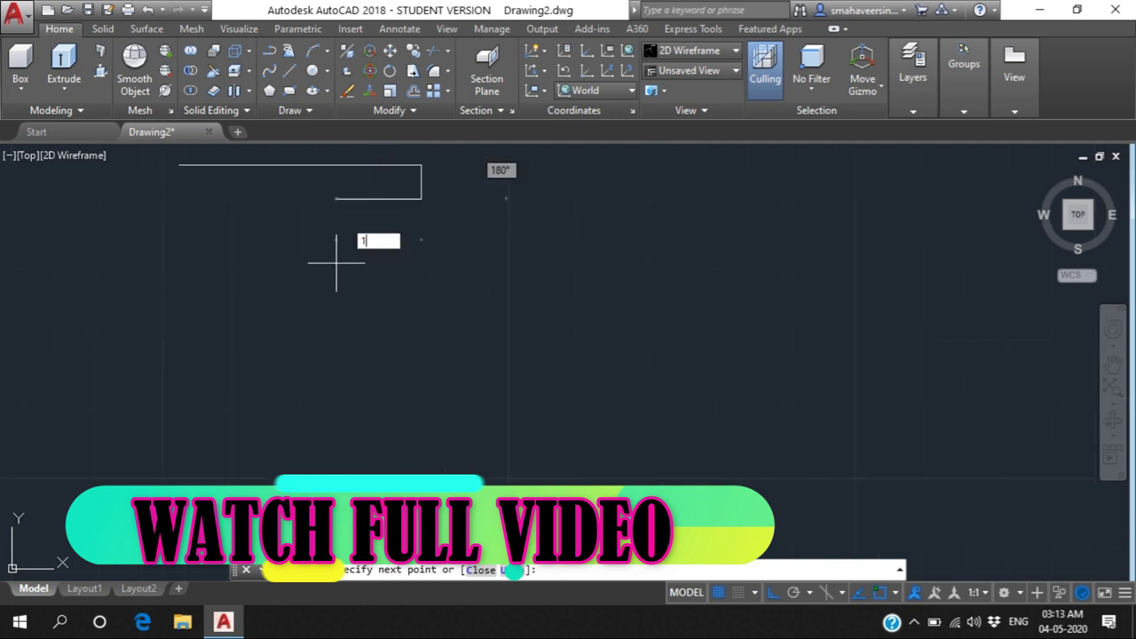
pyautogui.write('5')
pyautogui.press('Return')
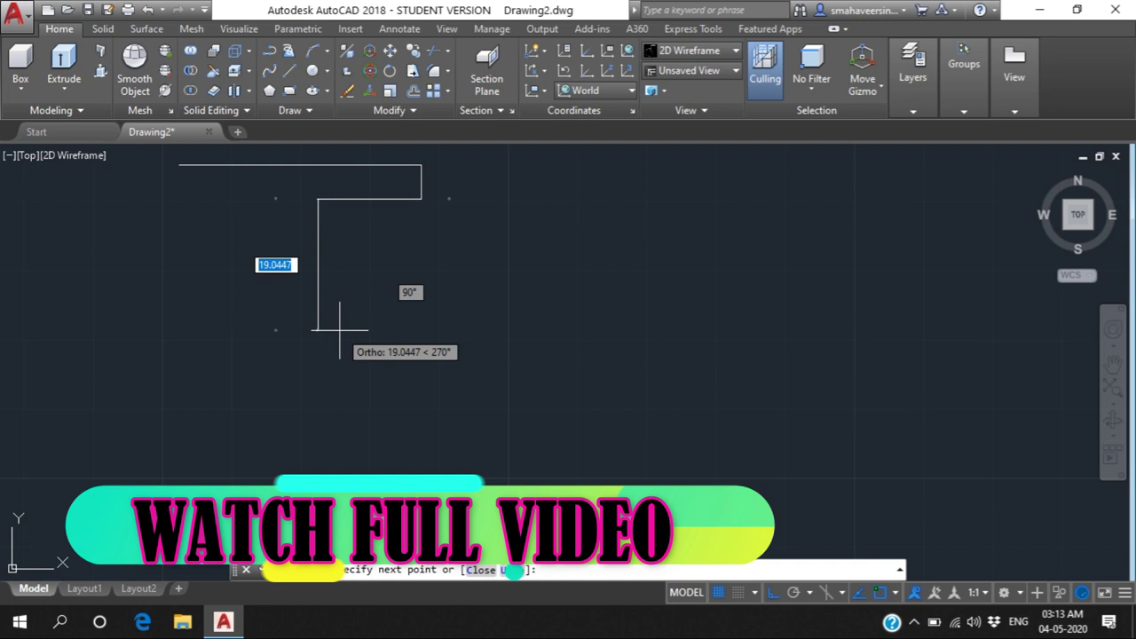
pyautogui.write('20')
pyautogui.press('Return')
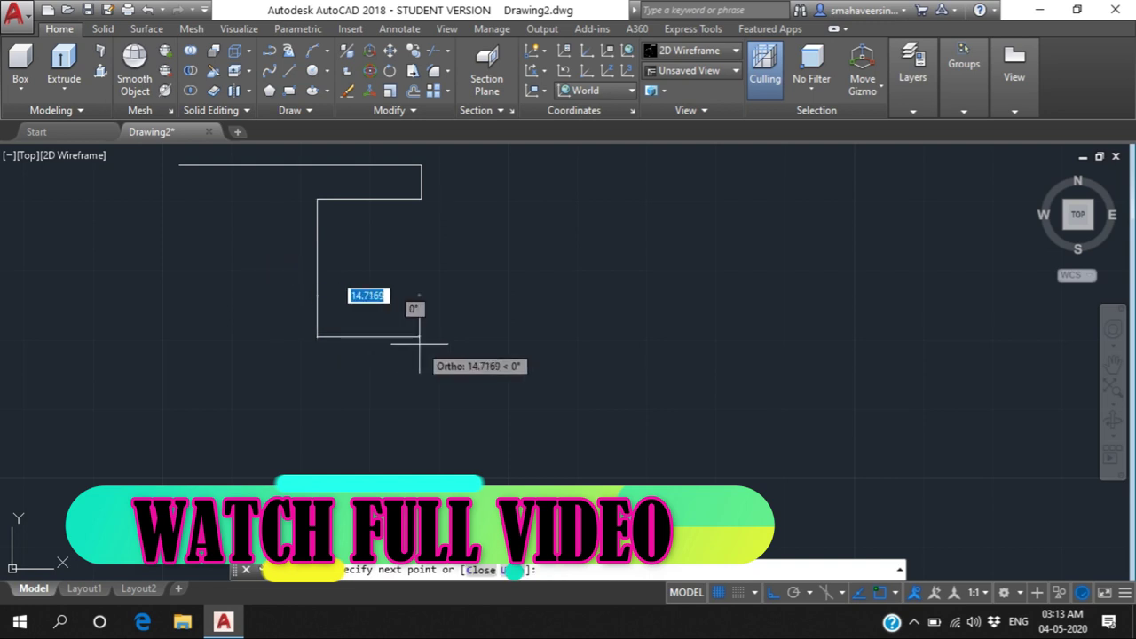
# Continue the outline 15 units right and 10 units down to form the lower flange's right end.
pyautogui.write('15')
pyautogui.press('Return')
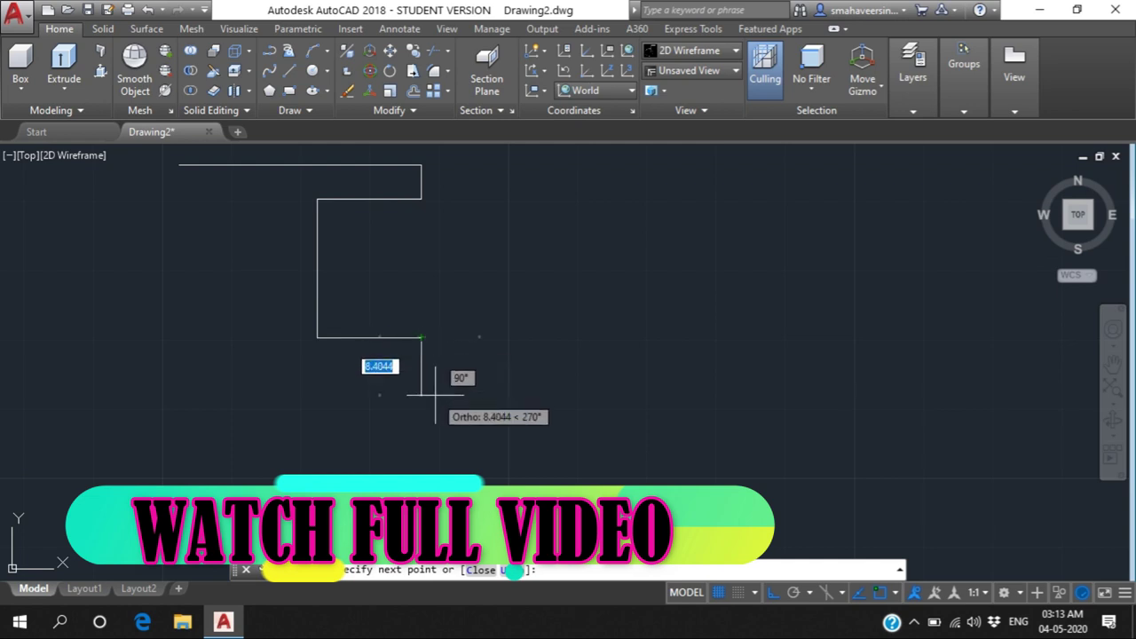
pyautogui.press('BackSpace')
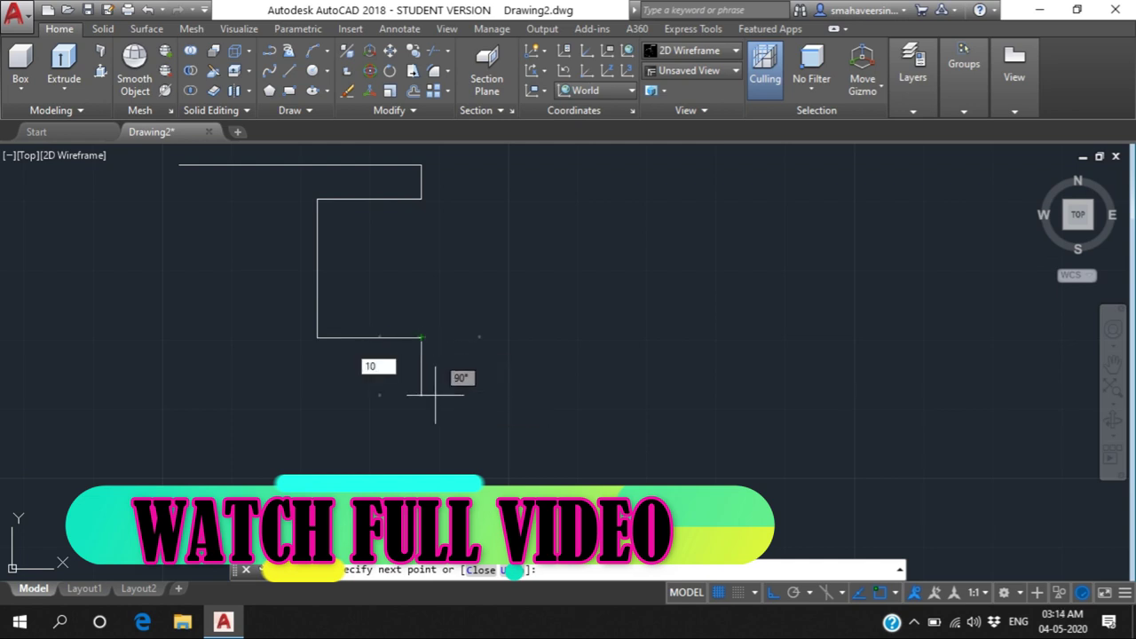
pyautogui.write('10')
pyautogui.press('Return')
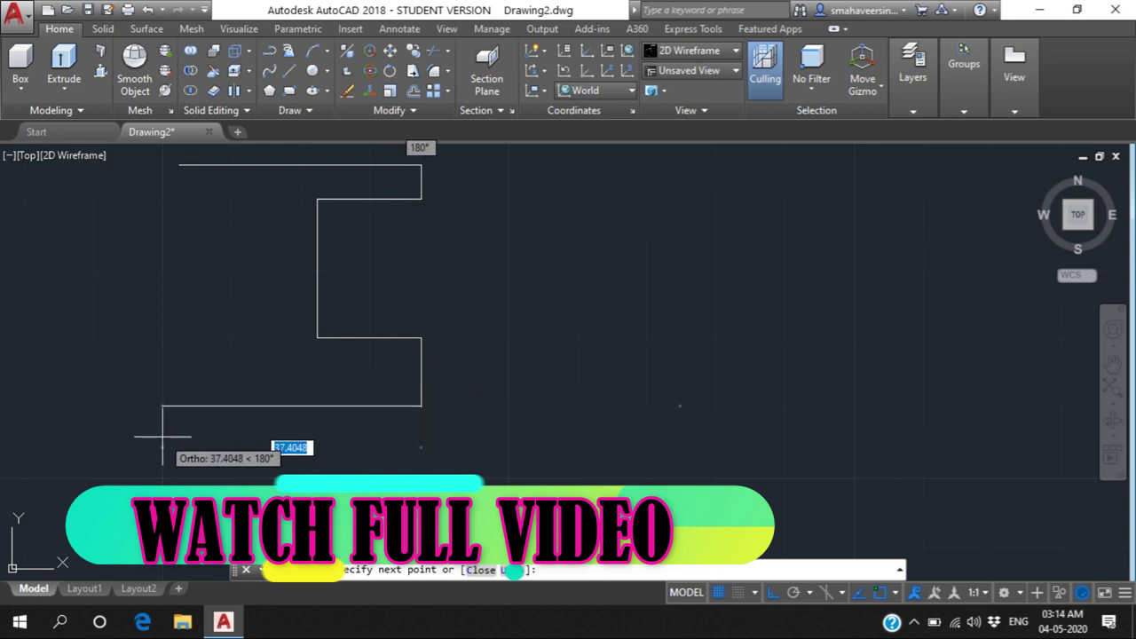
# Continue the outline 35 units left along the lower flange's bottom and 10 units up its left end.
pyautogui.write('35')
pyautogui.press('Return')
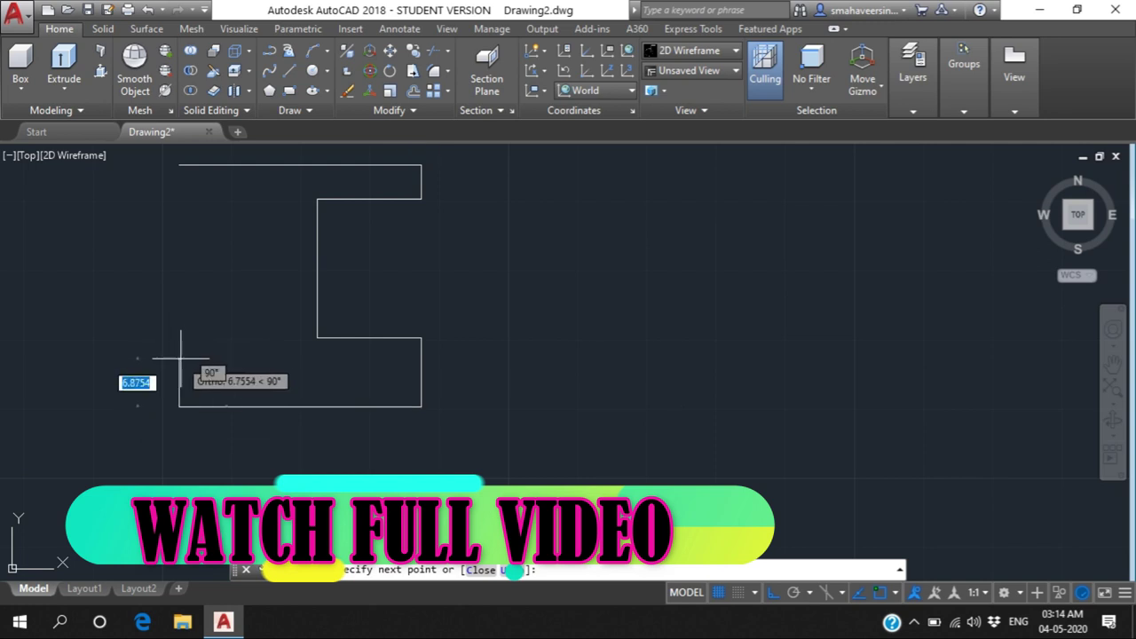
pyautogui.write('10')
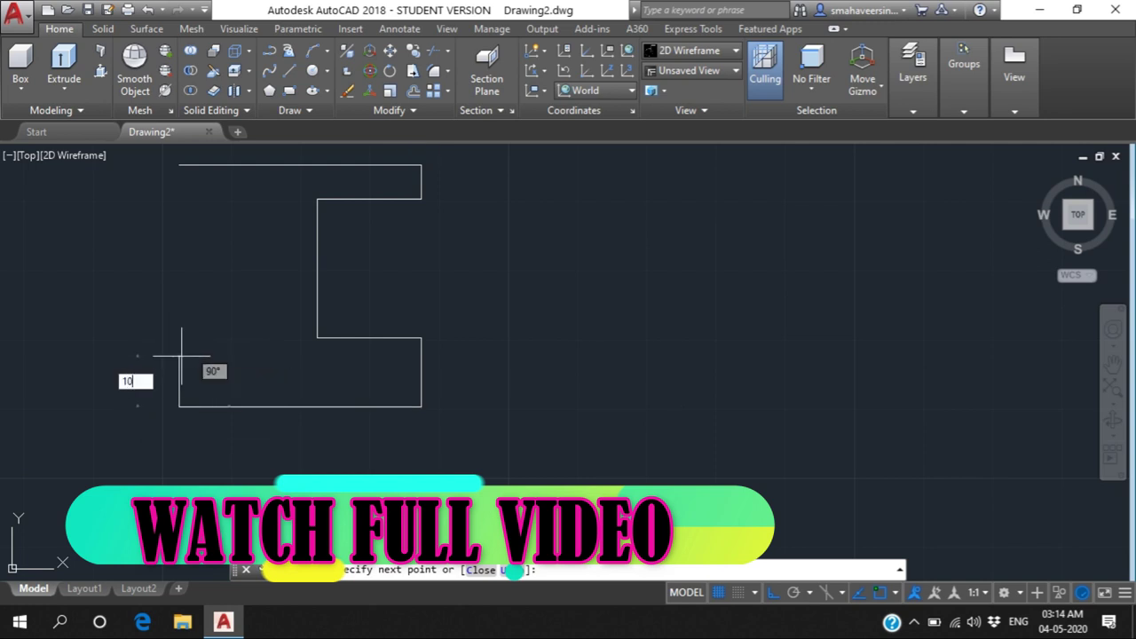
pyautogui.press('Return')
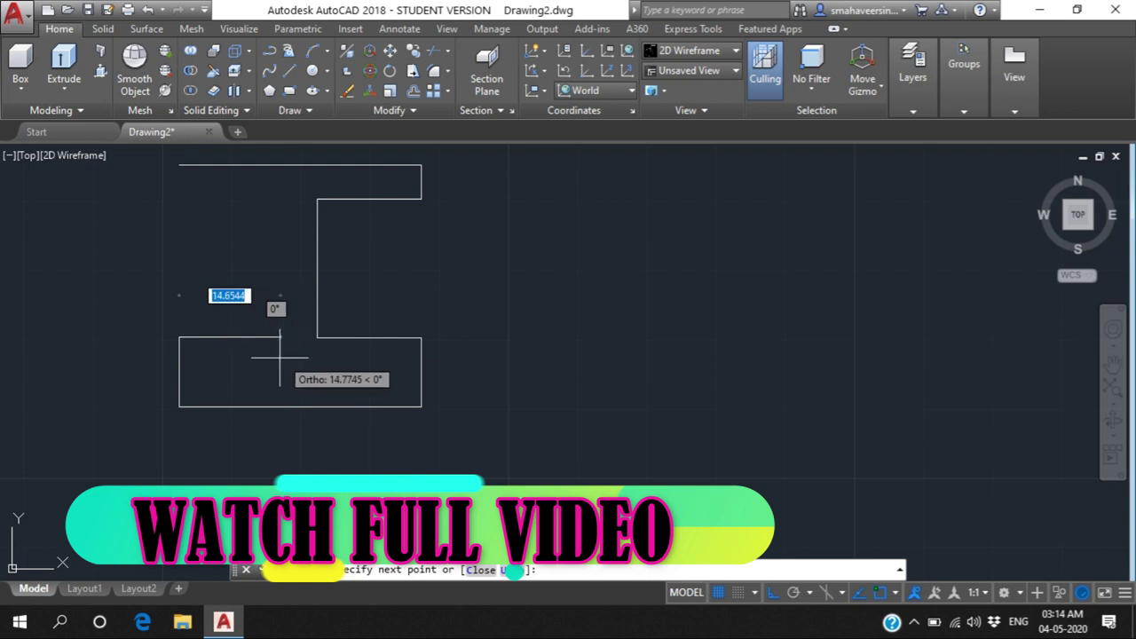
# Continue the outline 15 units right atop the lower flange and 20 units up for the web's left side.
pyautogui.write('15')
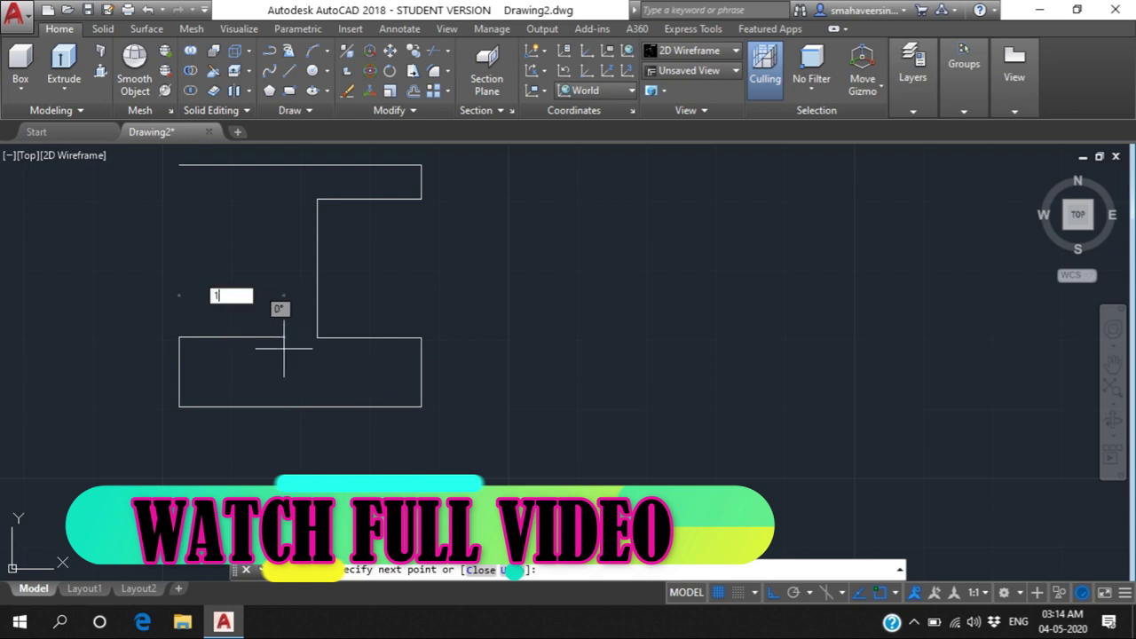
pyautogui.press('Return')
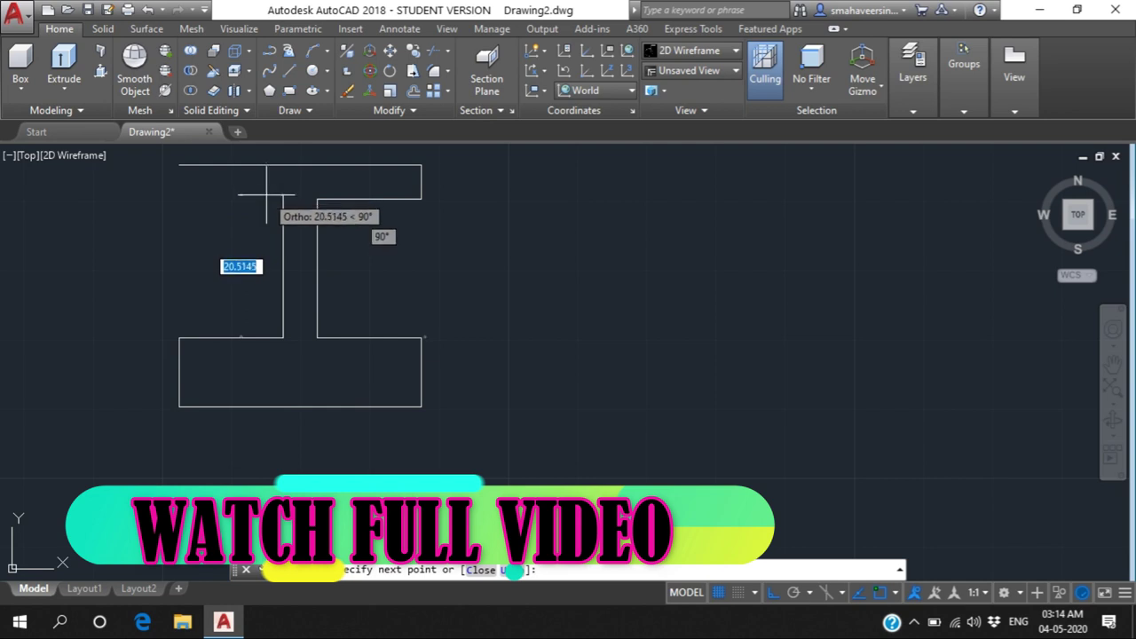
pyautogui.write('20')
pyautogui.press('Return')
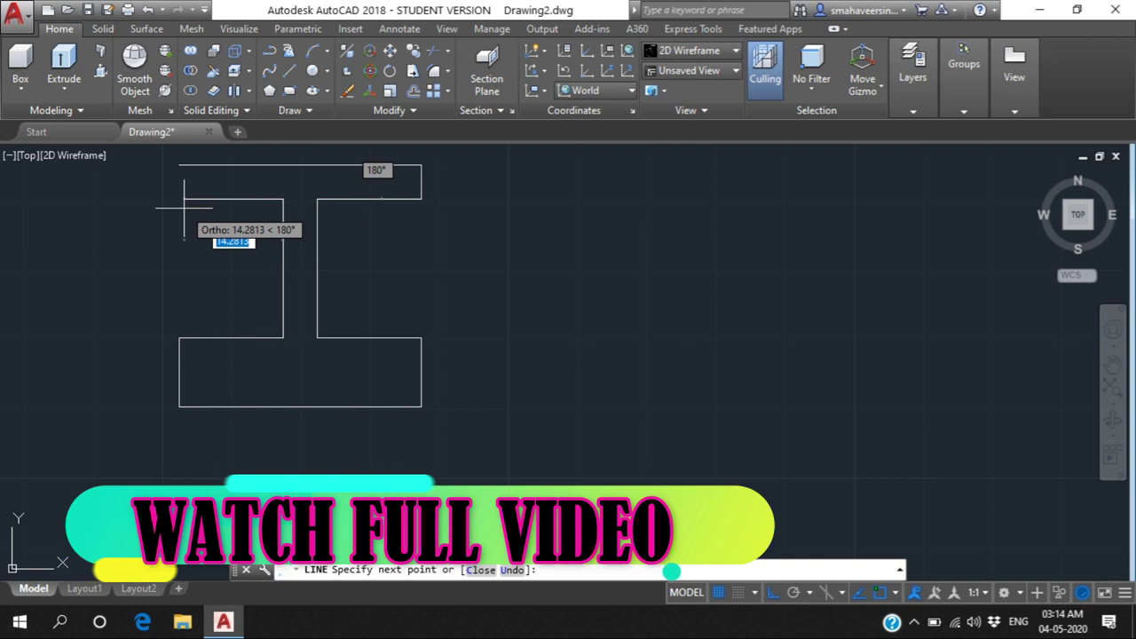
# Close the I-shaped outline with segments 15 units left and 5 units up to the starting corner, ending the line.
pyautogui.write('15')
pyautogui.press('Return')
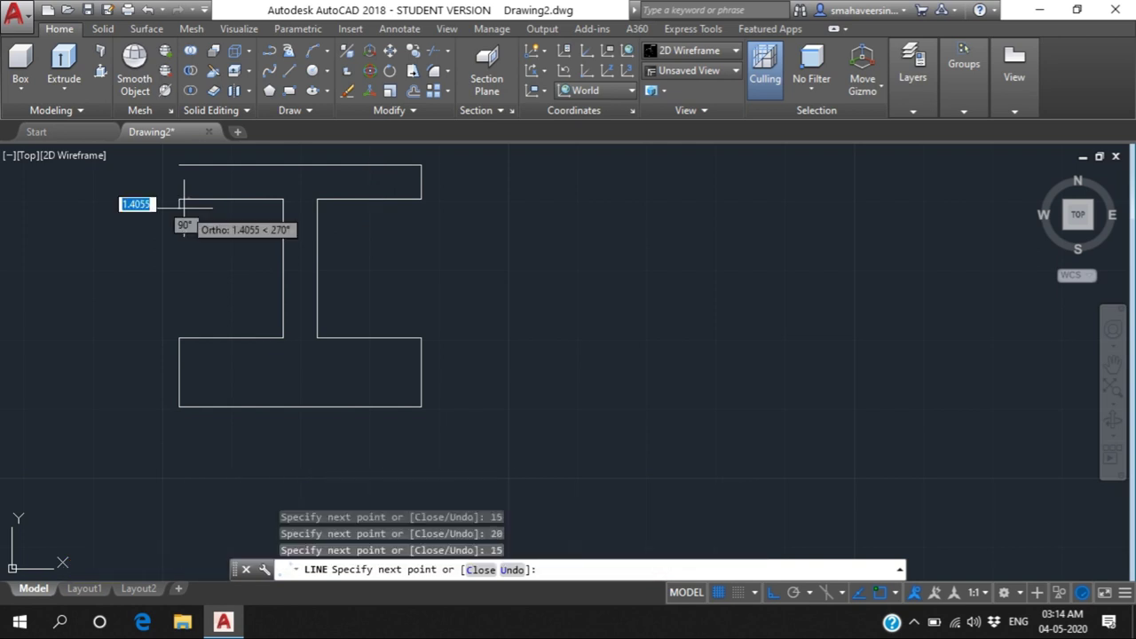
pyautogui.write('5')
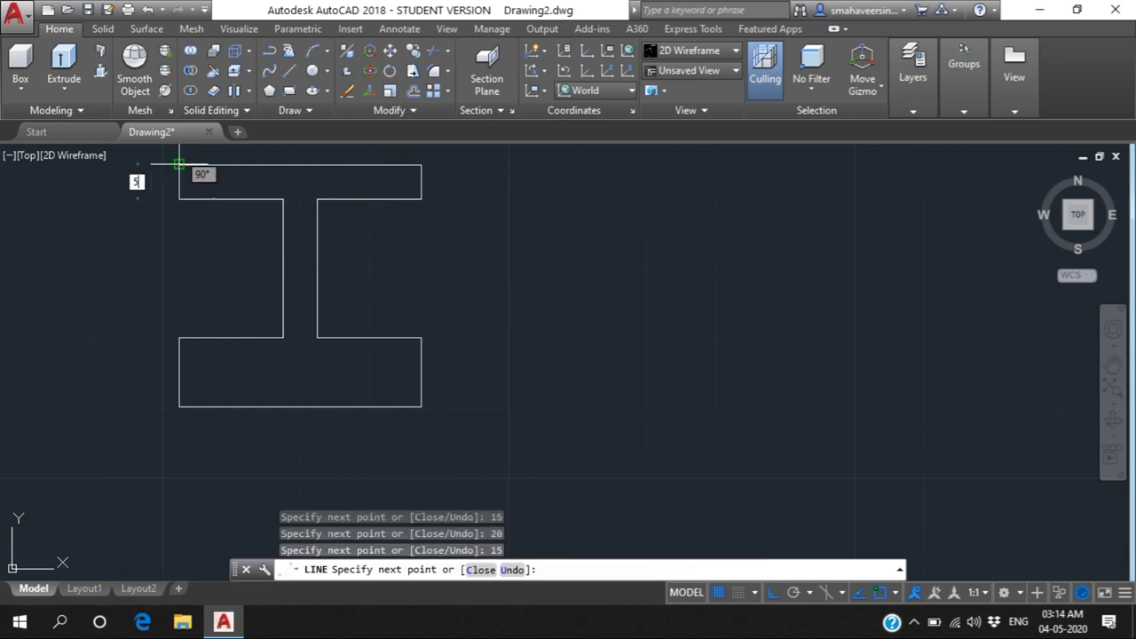
pyautogui.press('Return')
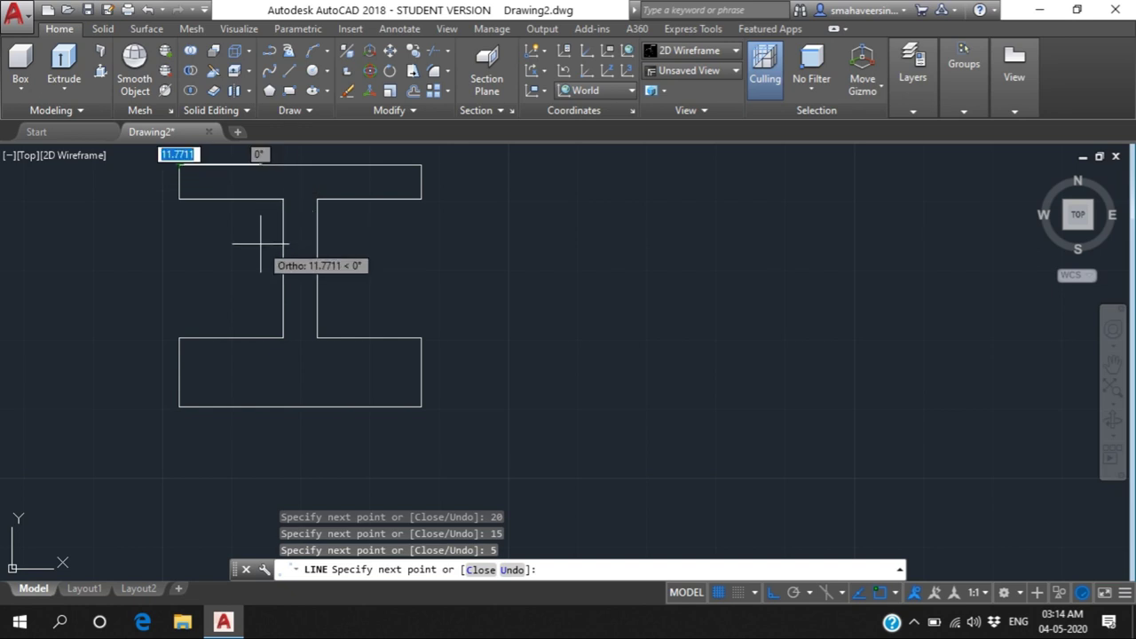
pyautogui.press('Escape')
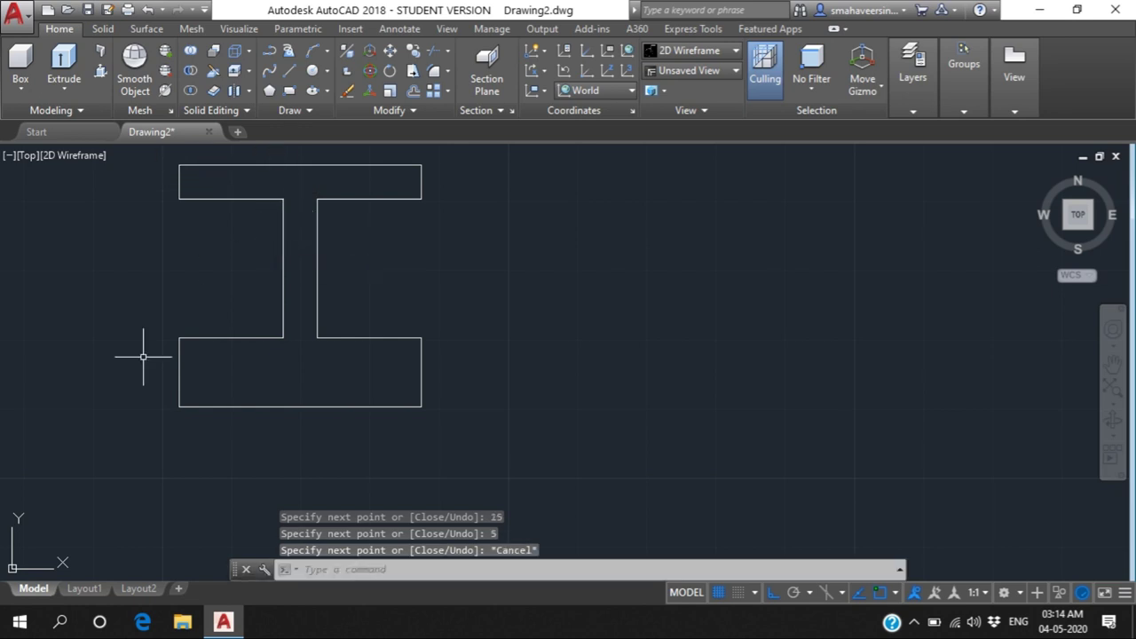
# From the profile's lower-left corner, draw a line 10 units down and continue it 35 units right.
pyautogui.press('space')
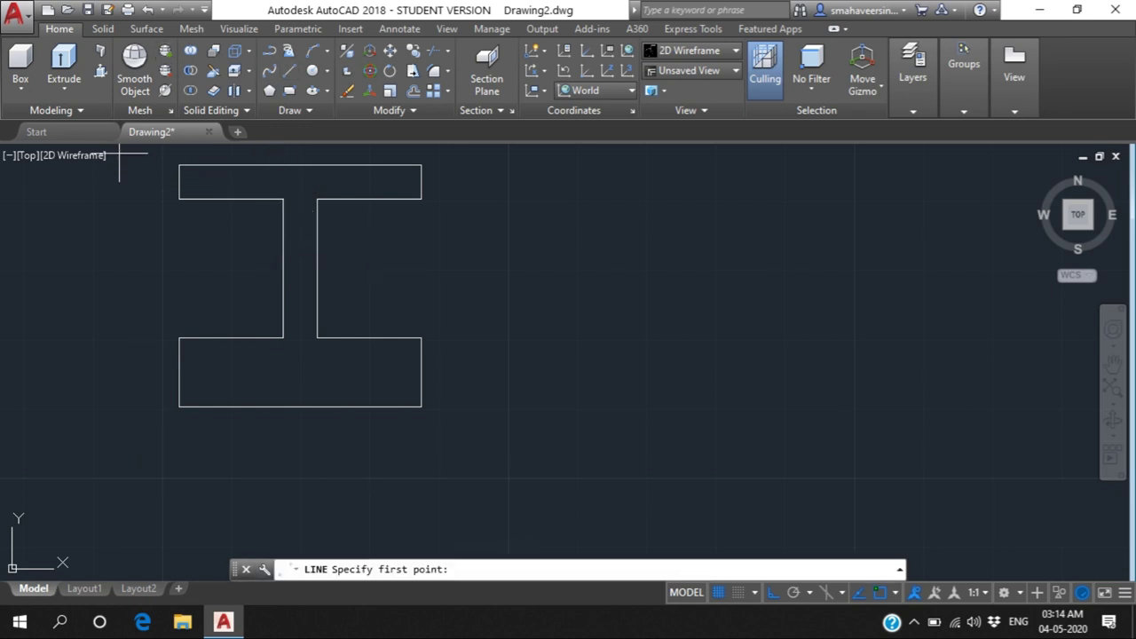
pyautogui.click(178, 406)
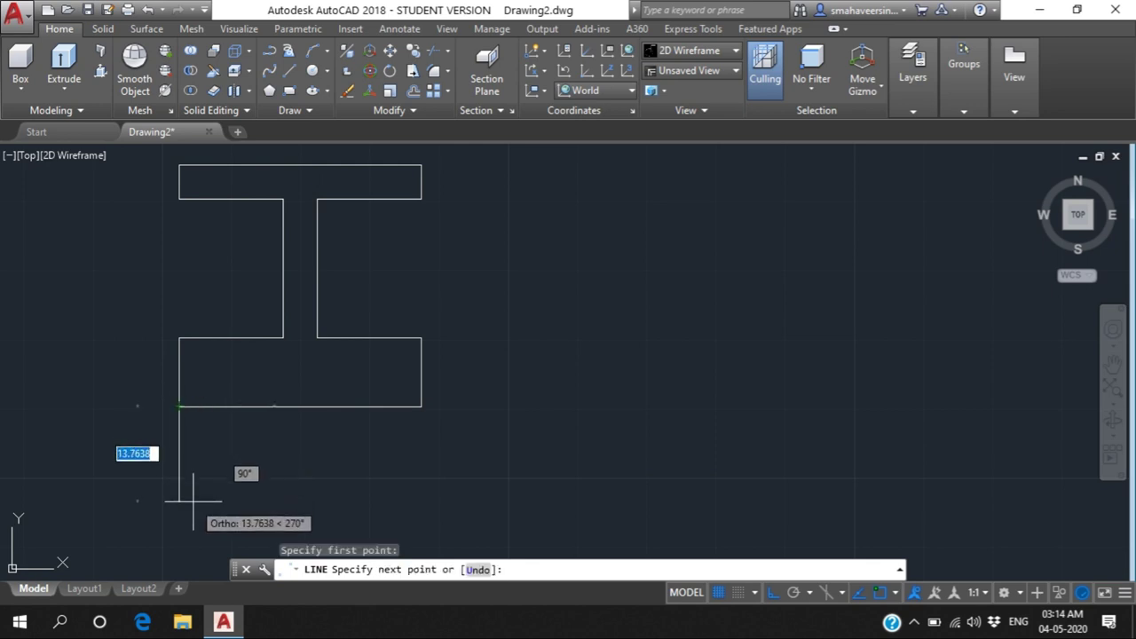
pyautogui.write('10')
pyautogui.press('Return')
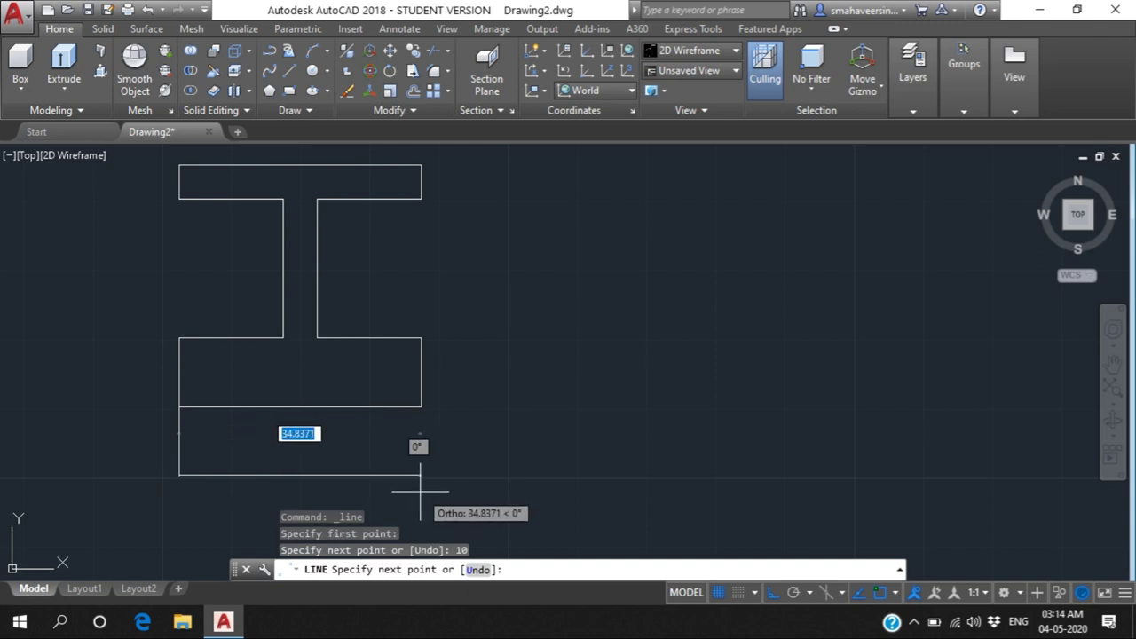
pyautogui.write('35')
pyautogui.press('Return')
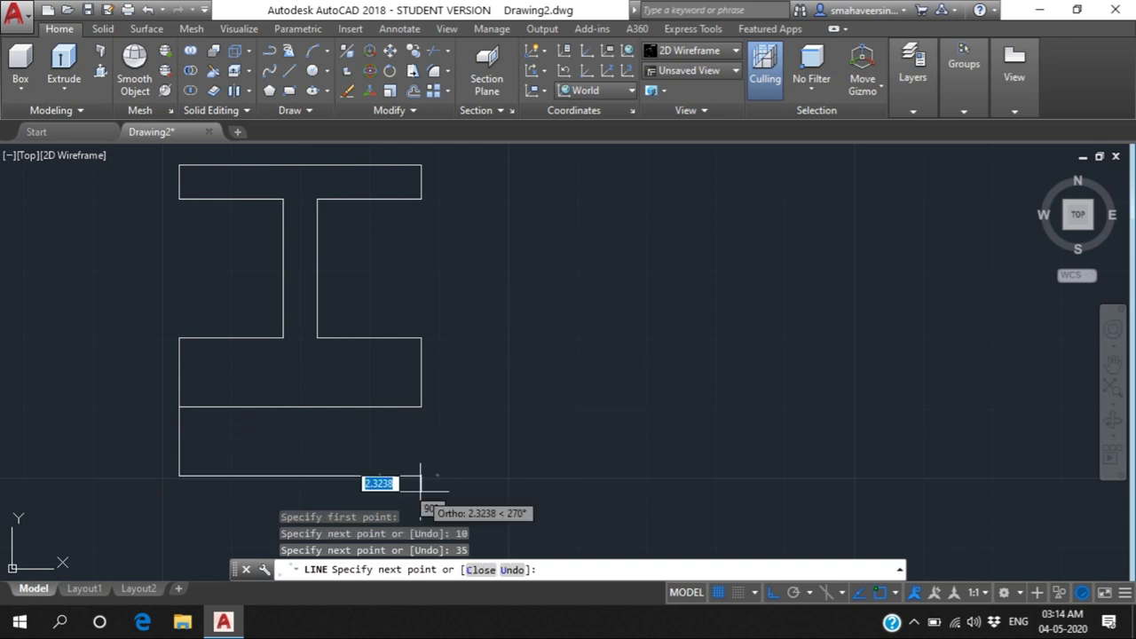
pyautogui.press('Escape')
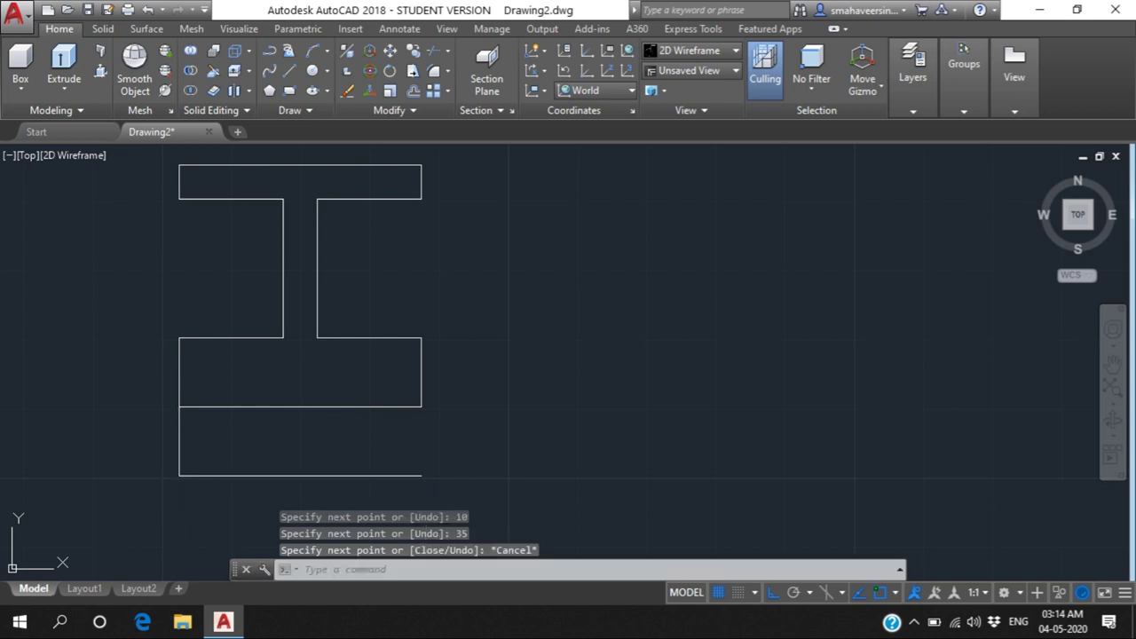
# Delete the 10-unit vertical line connecting the profile to the horizontal line below it.
pyautogui.click(179, 447)
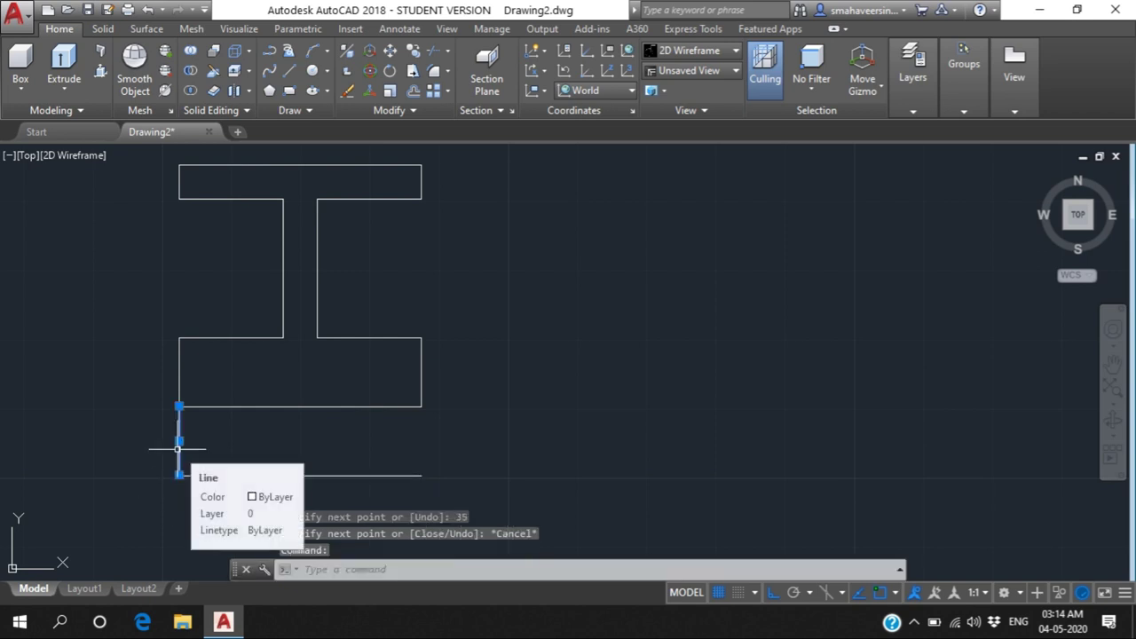
pyautogui.press('Delete')
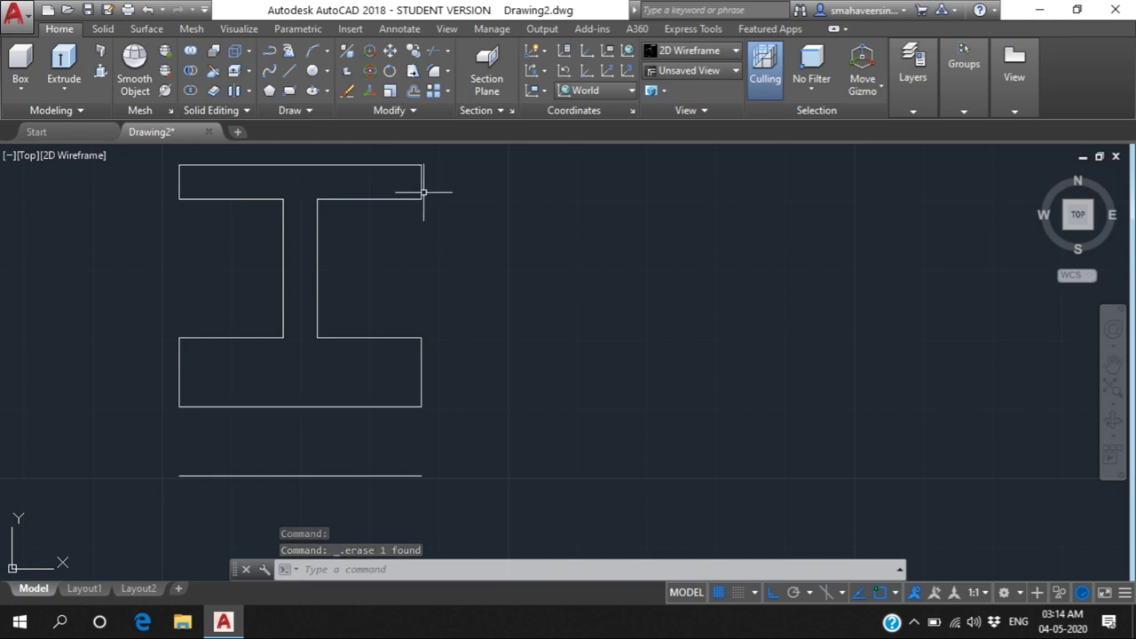
pyautogui.scroll(-2, 123, 262)
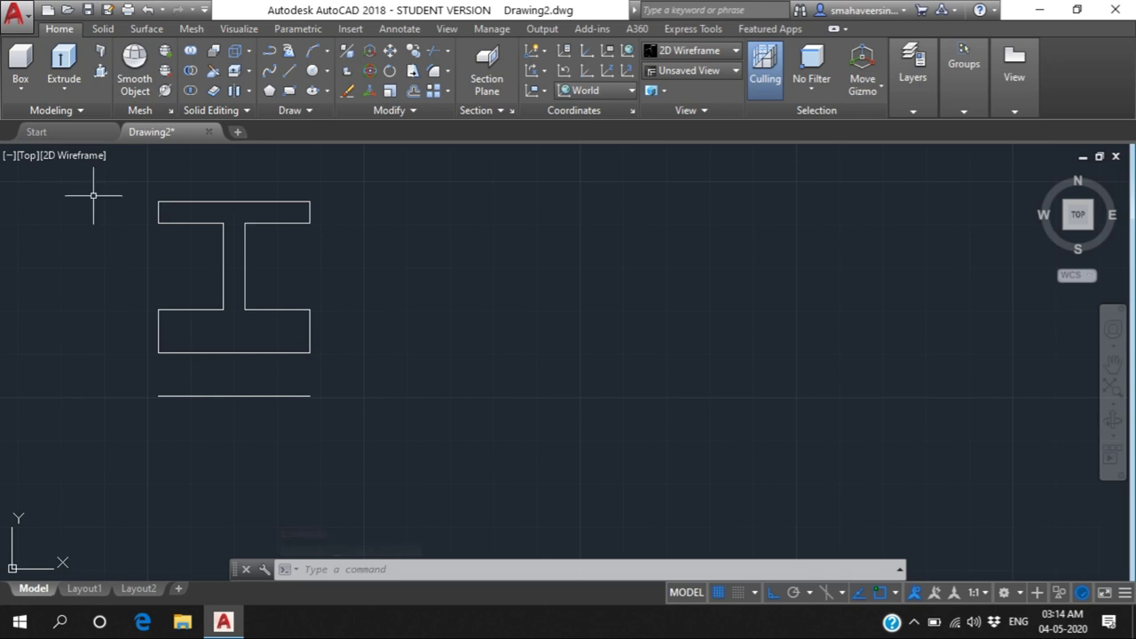
# Join all the segments of the I-shaped outline into one polyline, leaving out the separate line below it.
pyautogui.moveTo(123, 167)
pyautogui.mouseDown()
pyautogui.moveTo(325, 172)
pyautogui.moveTo(363, 299)
pyautogui.moveTo(329, 367)
pyautogui.moveTo(261, 382)
pyautogui.moveTo(223, 366)
pyautogui.moveTo(125, 357)
pyautogui.moveTo(133, 363)
pyautogui.mouseUp()
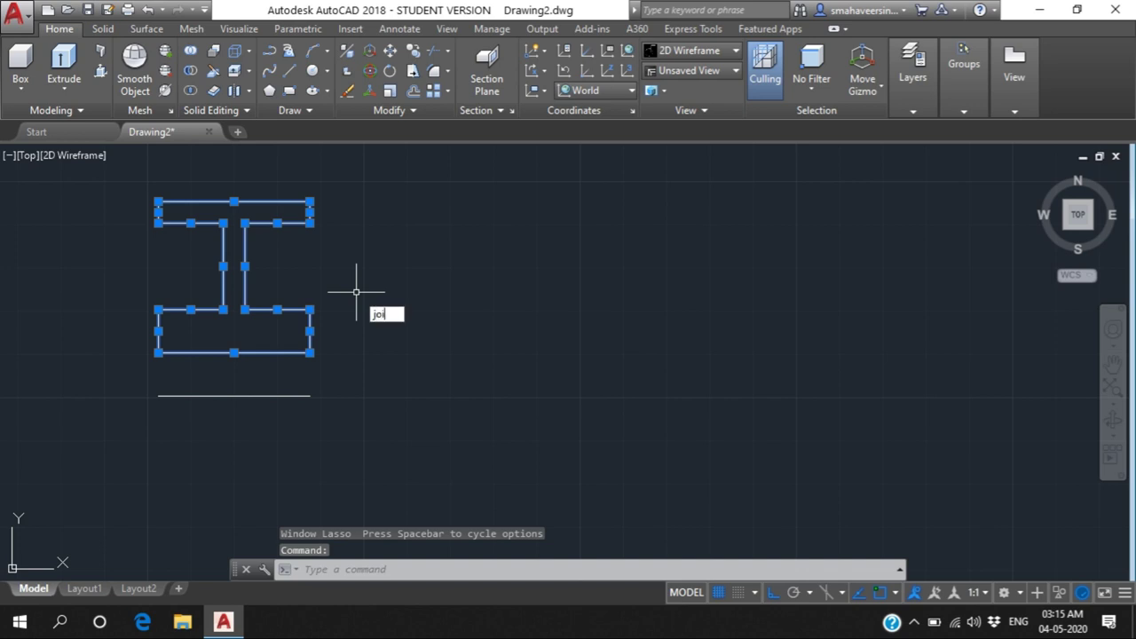
pyautogui.write('n')
pyautogui.press('Return')
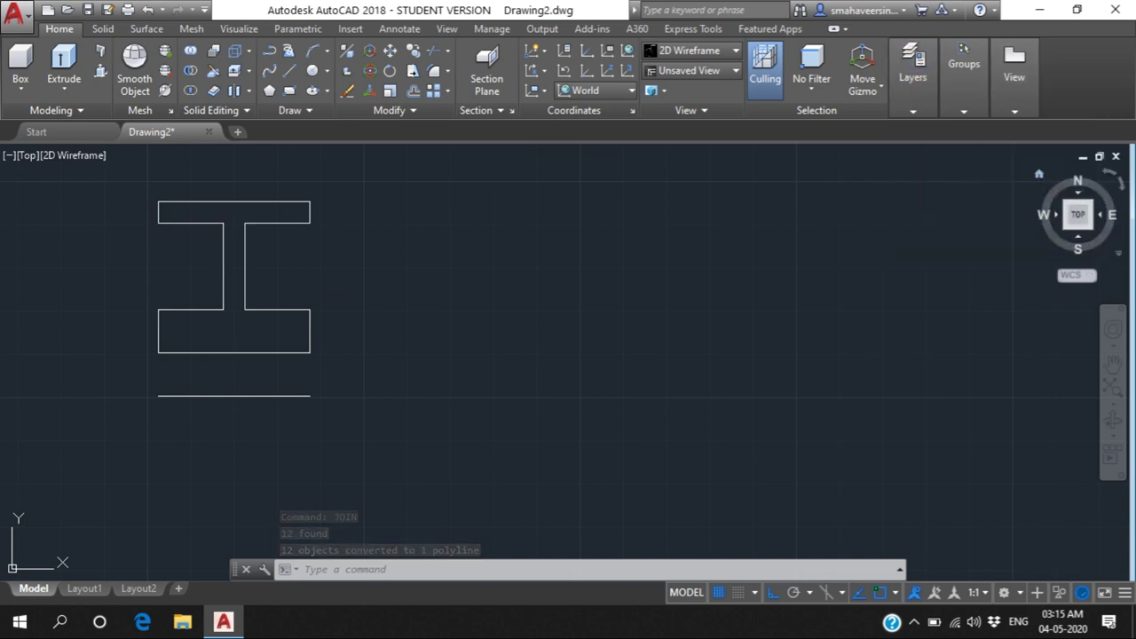
# In an isometric view, revolve the I-shaped profile 360 degrees into a solid, using the separate 35-unit line's endpoints as the axis.
pyautogui.click(1039, 174)
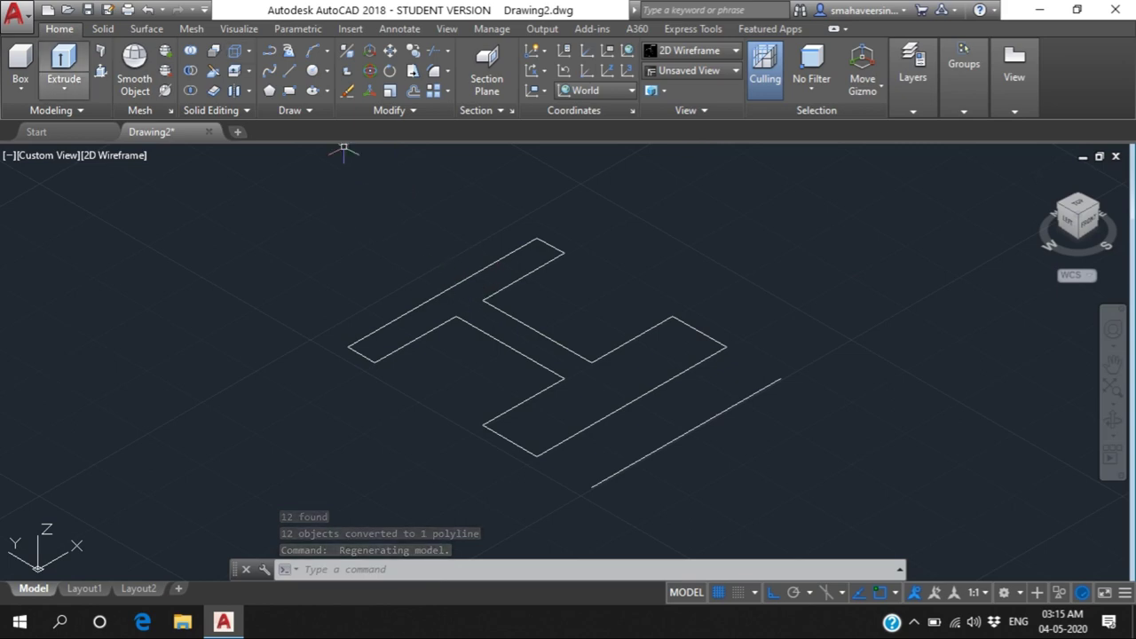
pyautogui.click(64, 88)
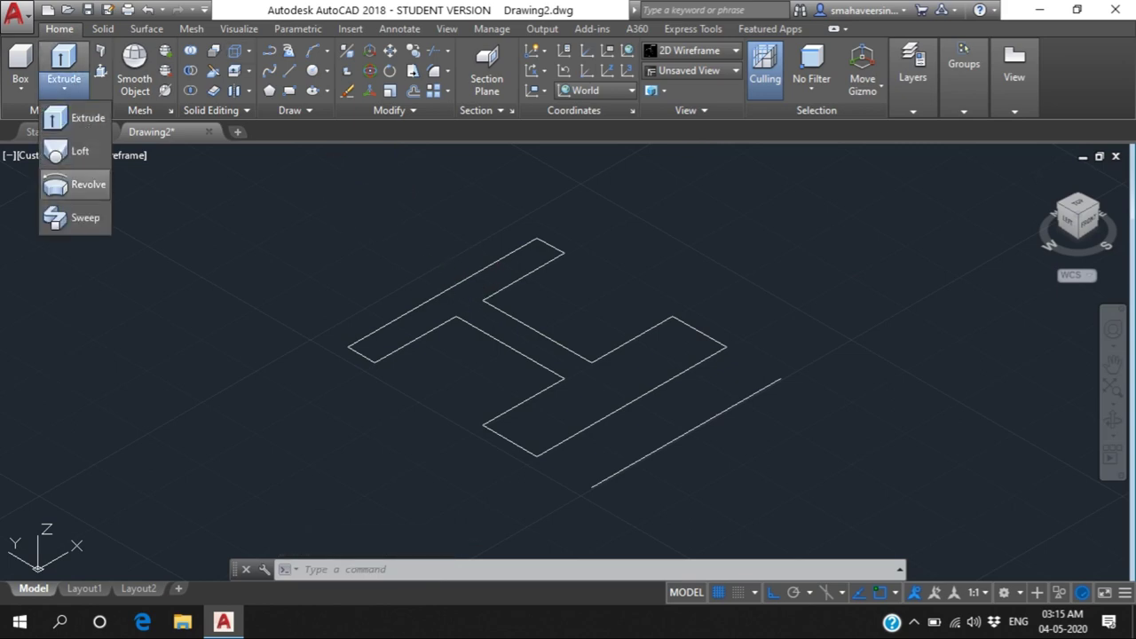
pyautogui.click(88, 185)
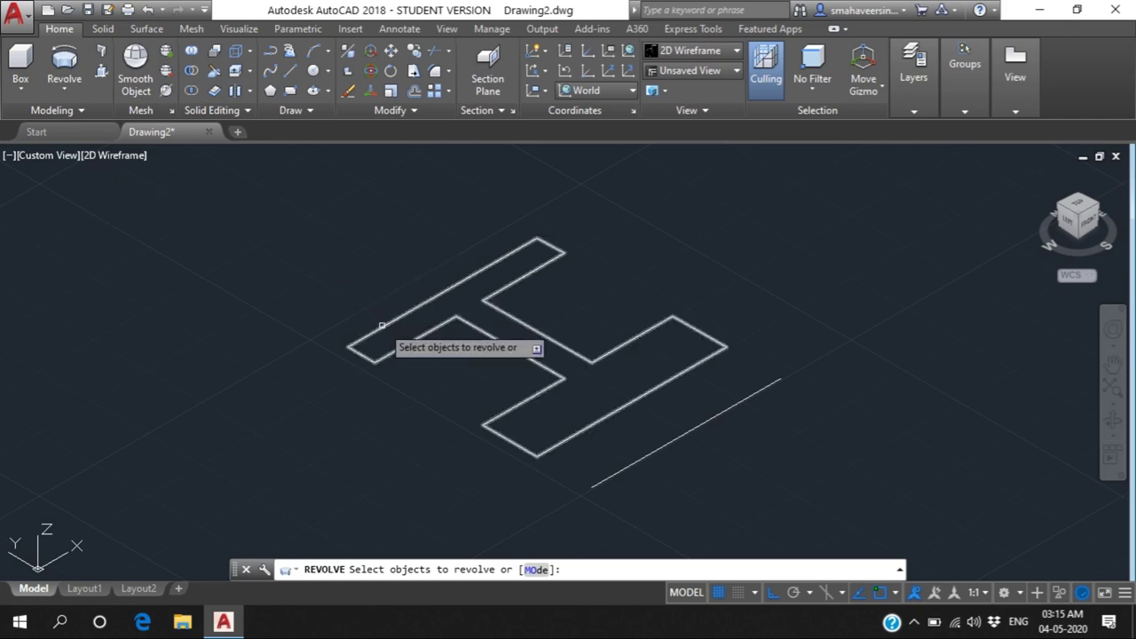
pyautogui.click(382, 325)
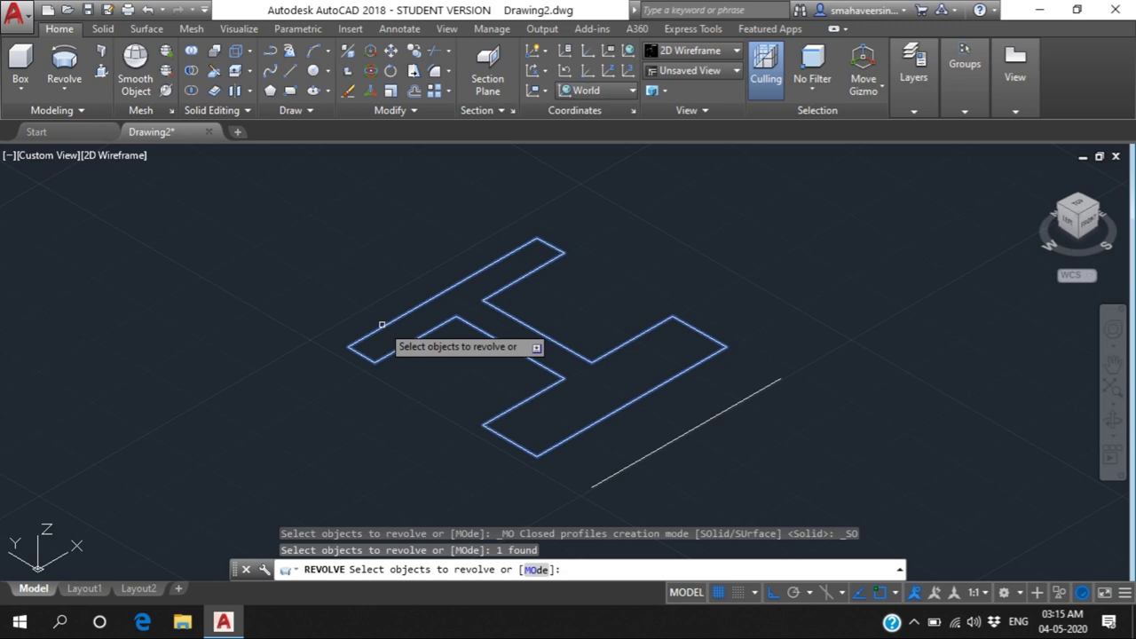
pyautogui.press('Return')
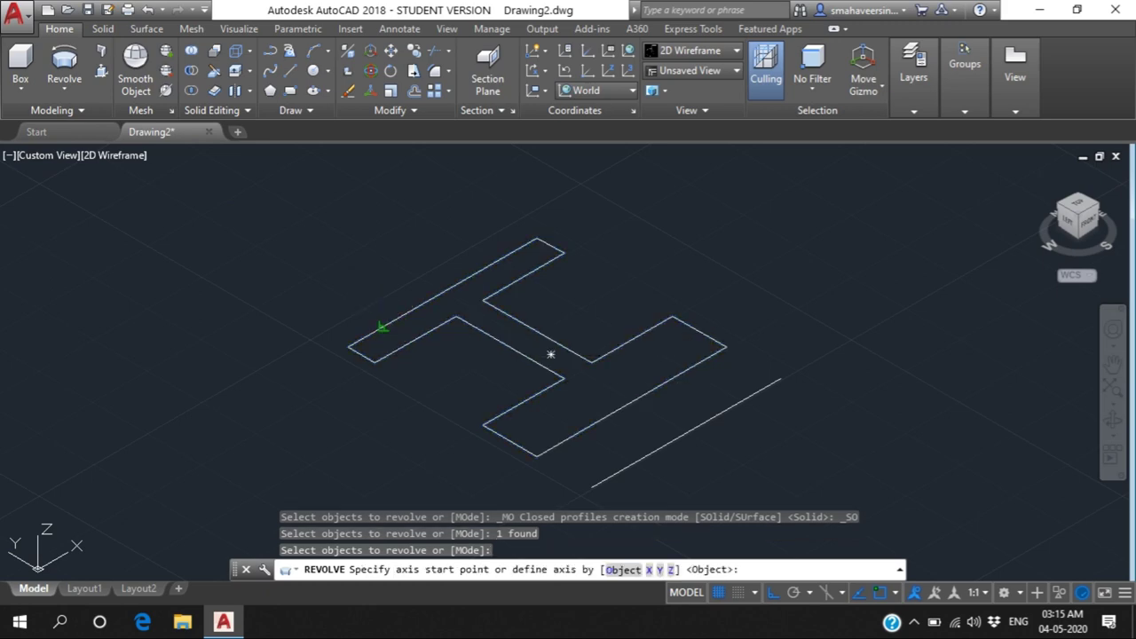
pyautogui.click(592, 487)
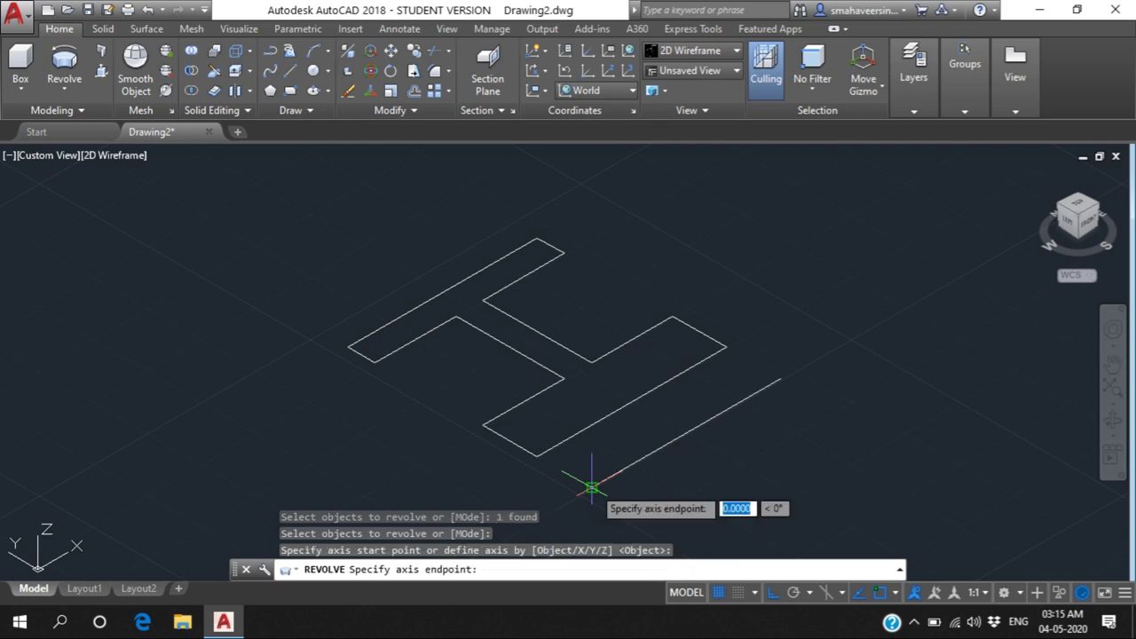
pyautogui.click(780, 377)
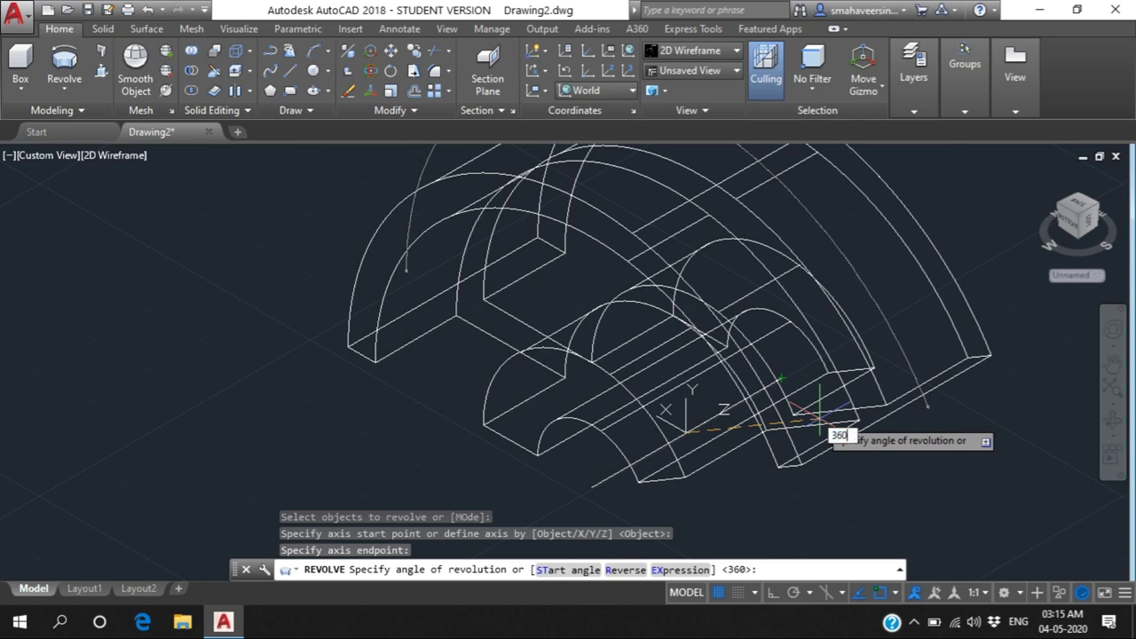
pyautogui.write('360')
pyautogui.press('Return')
# Display the revolved wheel in the Realistic visual style and turn off the grid.
pyautogui.scroll(-5, 865, 416)
pyautogui.scroll(3, 825, 448)
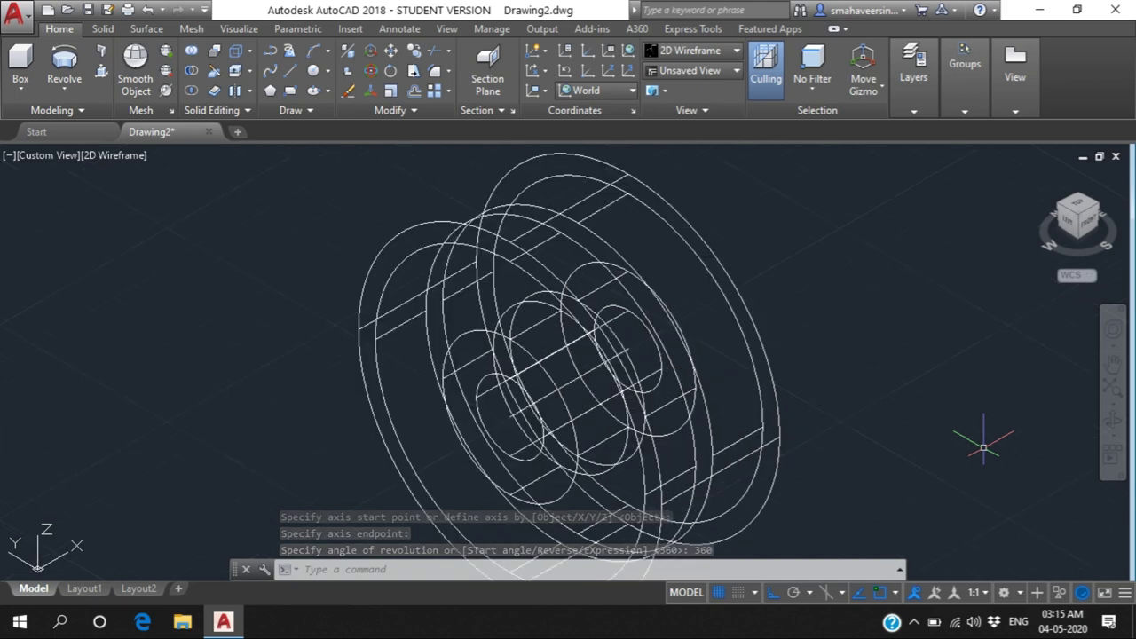
pyautogui.scroll(-2, 982, 436)
pyautogui.click(692, 50)
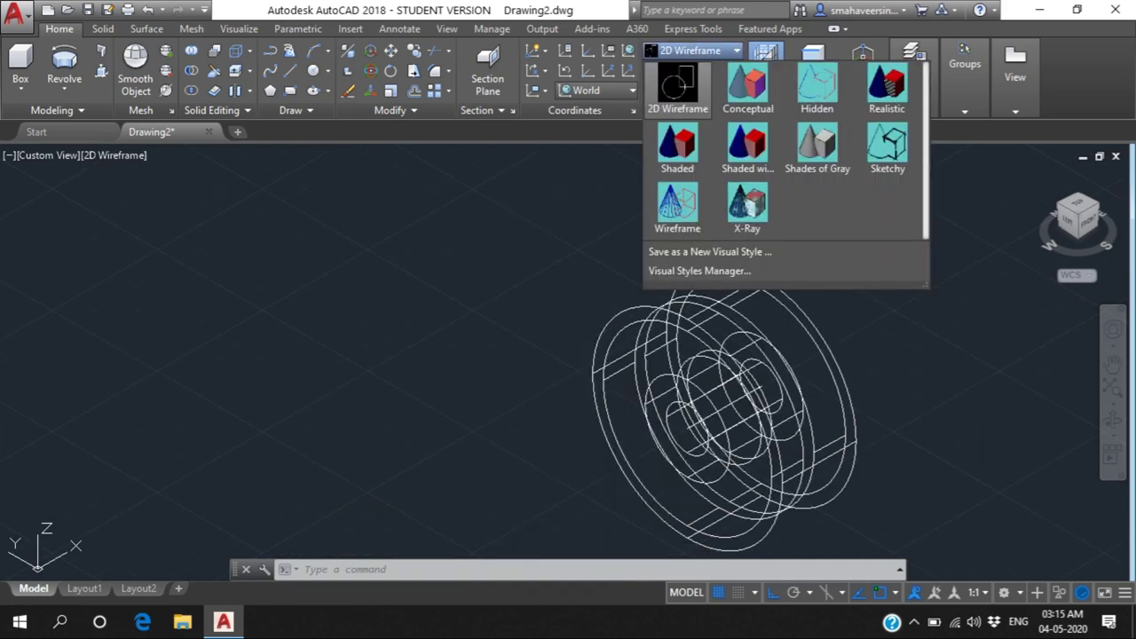
pyautogui.click(887, 87)
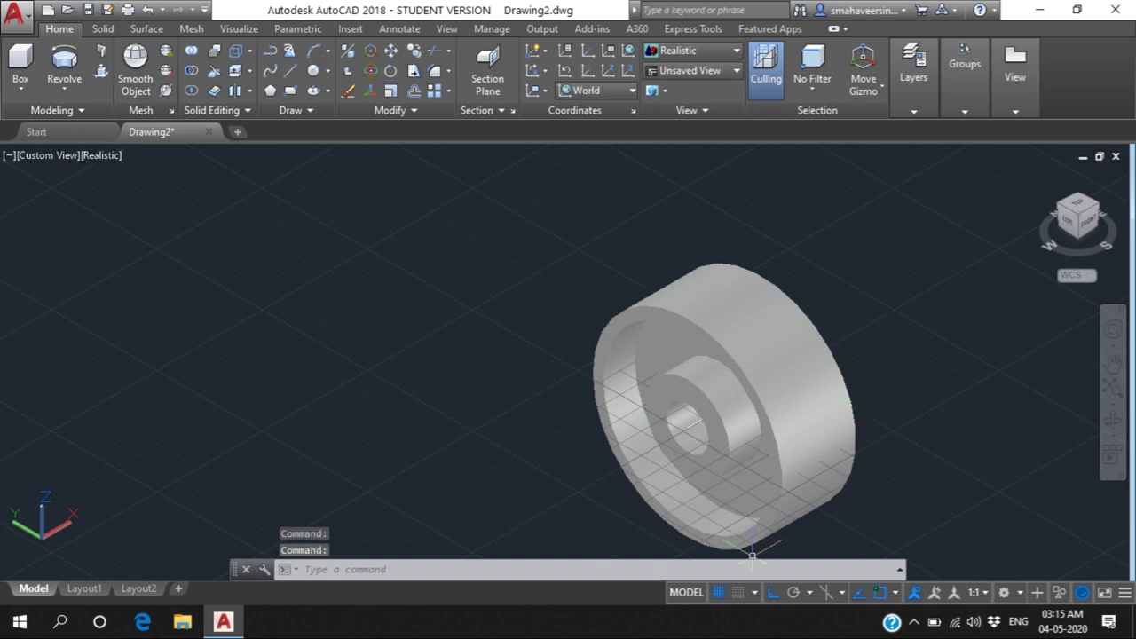
pyautogui.press('F7')
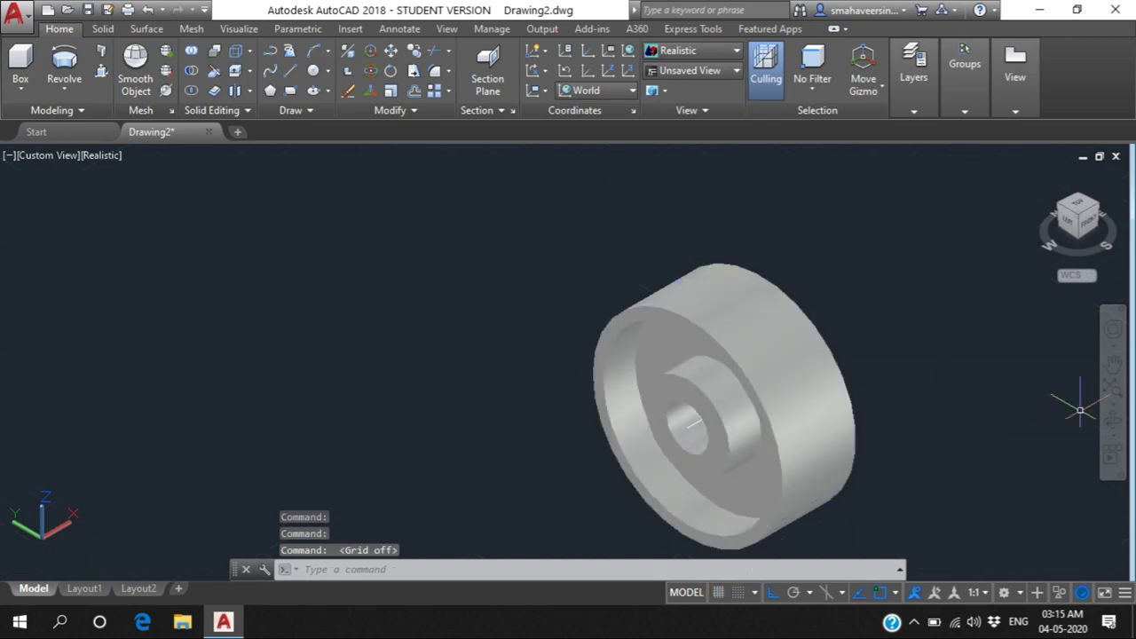
# Start a Fillet with the radius set to 0.5 and the Multiple option enabled, with the wheel's recessed hub side in view.
pyautogui.click(1113, 417)
pyautogui.moveTo(690, 423); pyautogui.dragTo(723, 408)
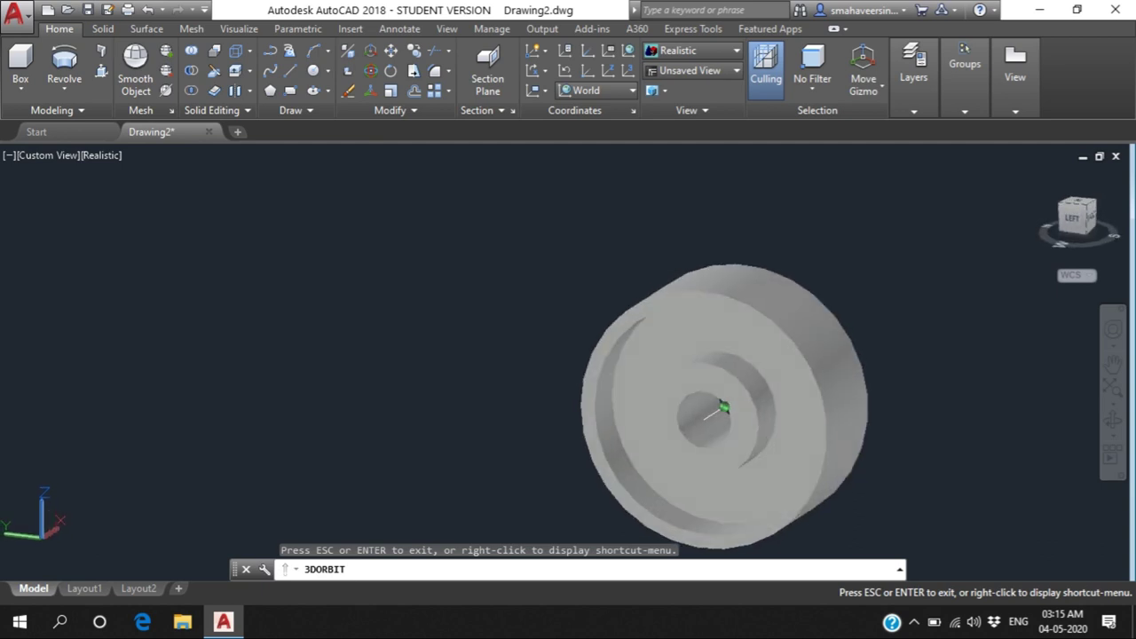
pyautogui.scroll(4, 722, 408)
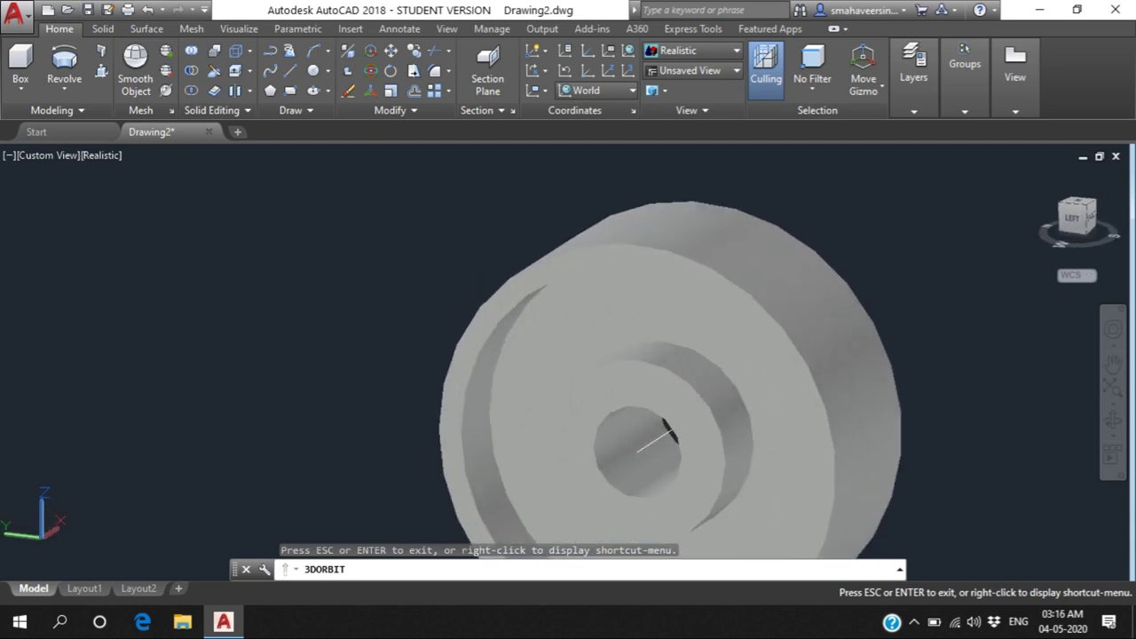
pyautogui.moveTo(667, 433); pyautogui.dragTo(667, 432)
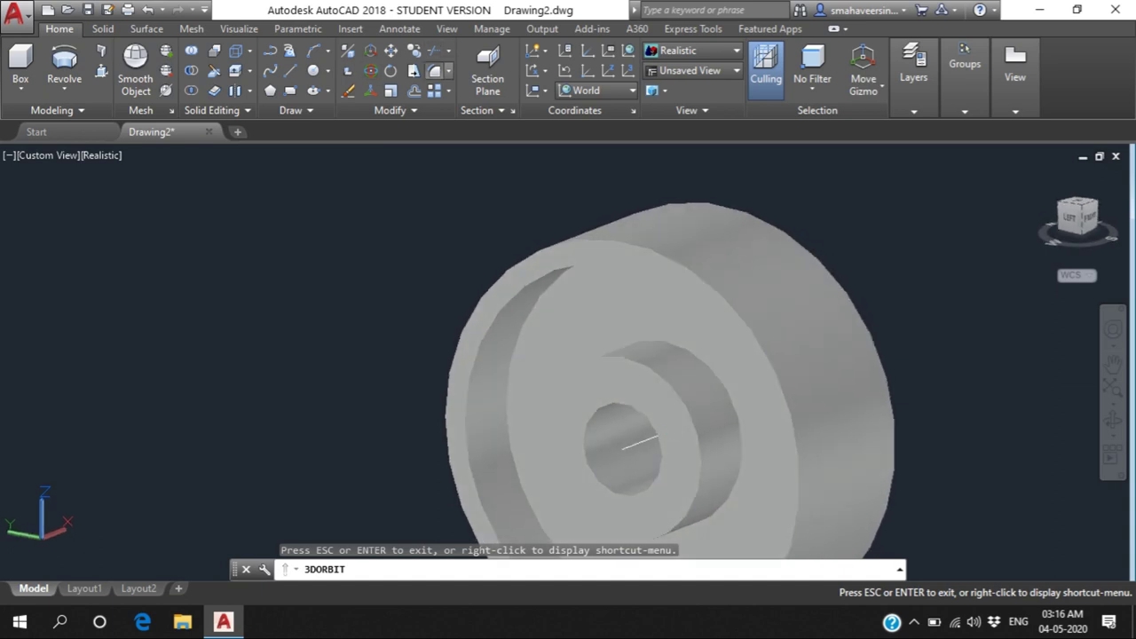
pyautogui.click(449, 71)
pyautogui.click(462, 96)
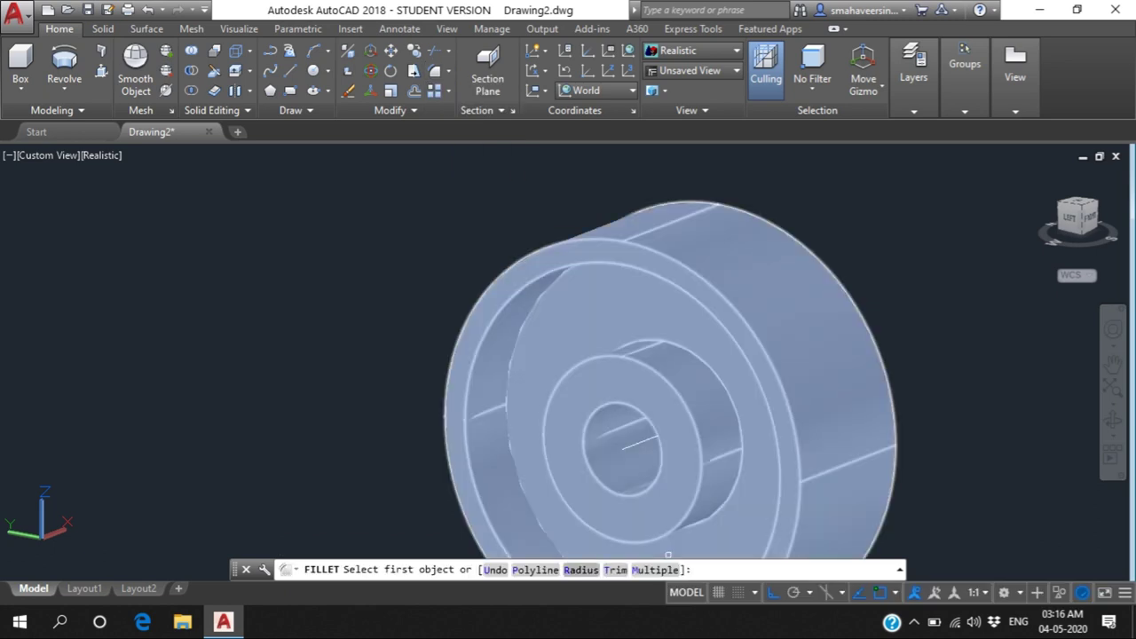
pyautogui.write('R')
pyautogui.press('Return')
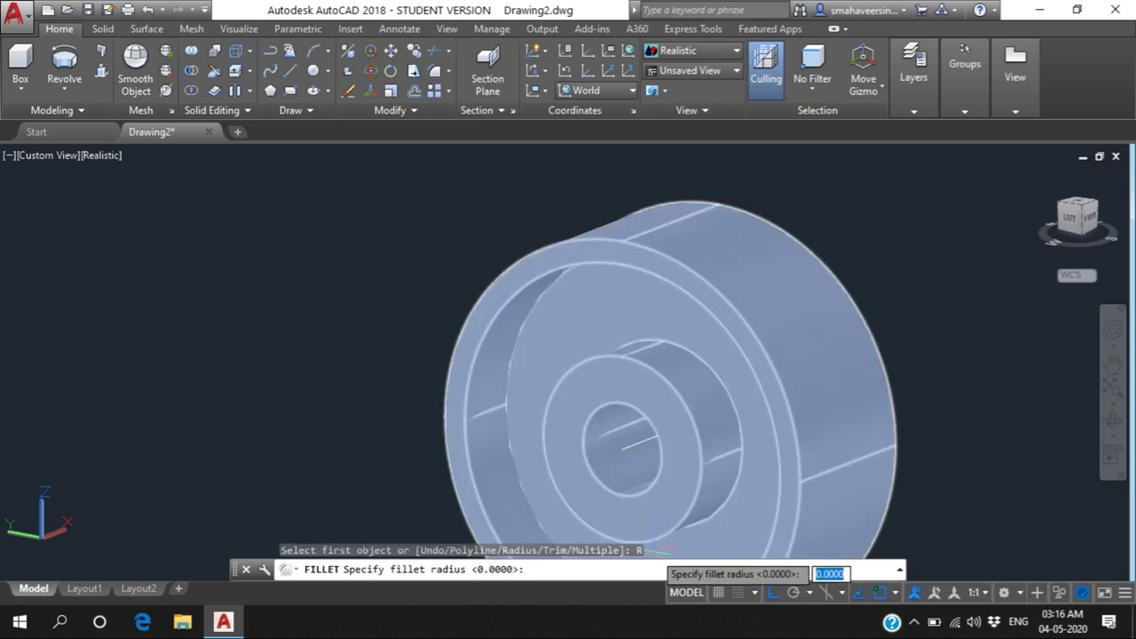
pyautogui.write('.5')
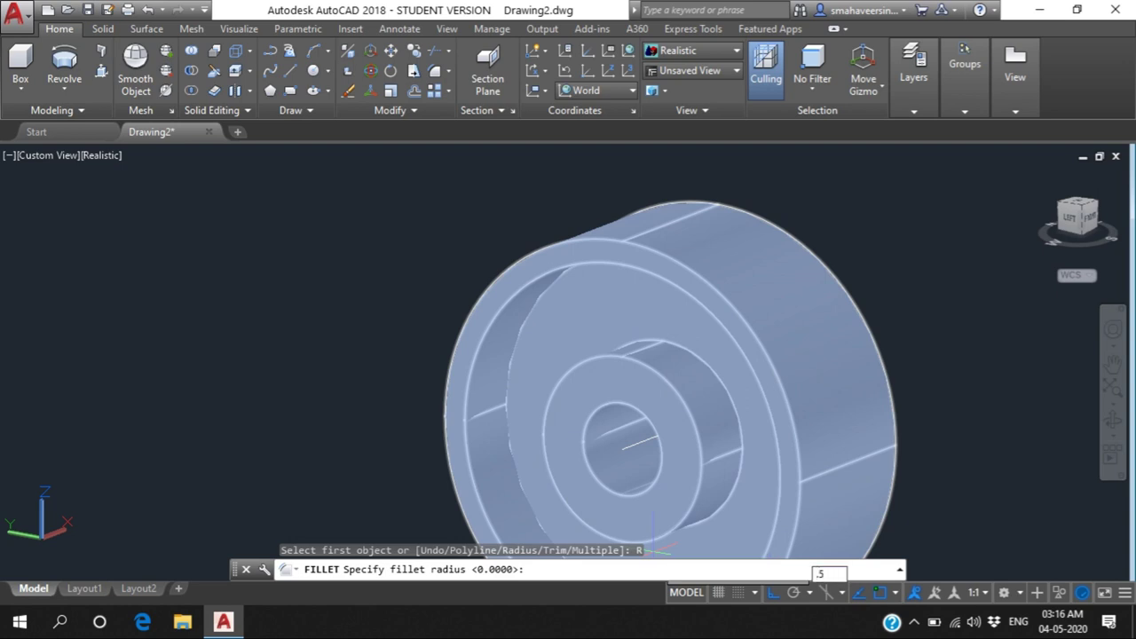
pyautogui.press('Return')
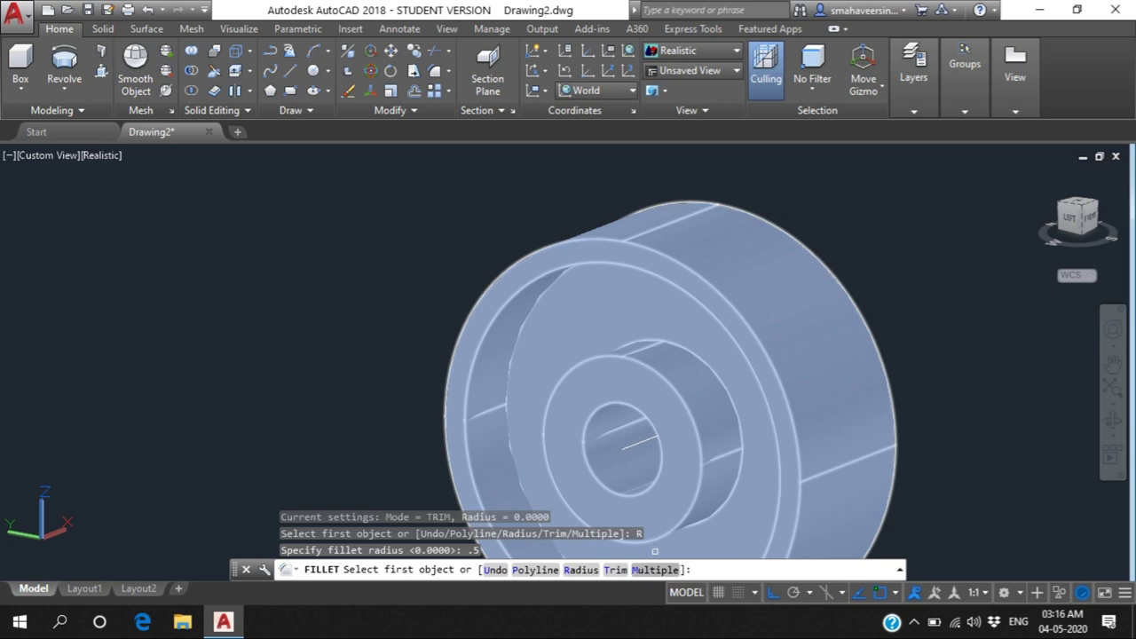
pyautogui.write('M')
pyautogui.press('Return')
pyautogui.write('U')
pyautogui.press('Return')
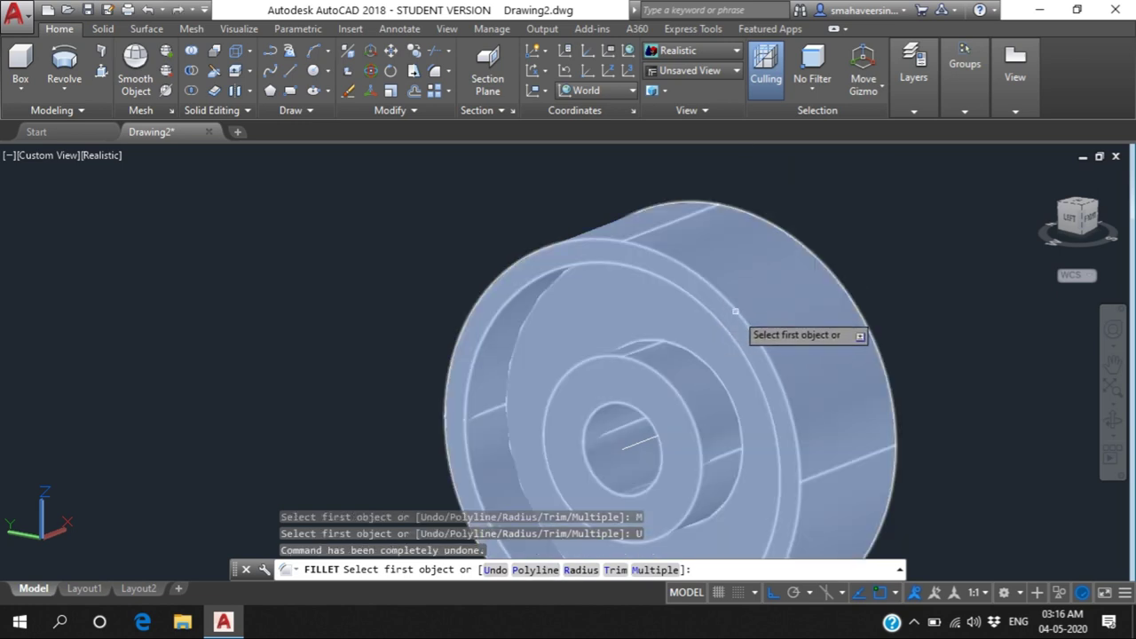
# Select the outer rim edge on the wheel's visible face for filleting, with 0.5 as the radius expression.
pyautogui.scroll(-2, 741, 315)
pyautogui.scroll(5, 743, 318)
pyautogui.scroll(4, 743, 319)
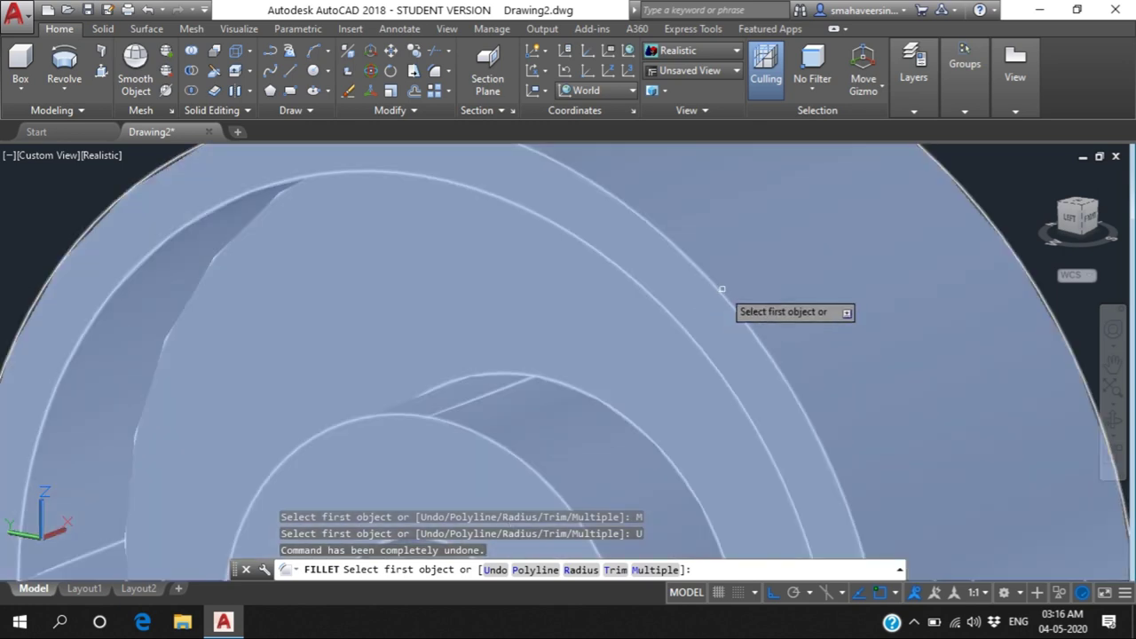
pyautogui.click(722, 292)
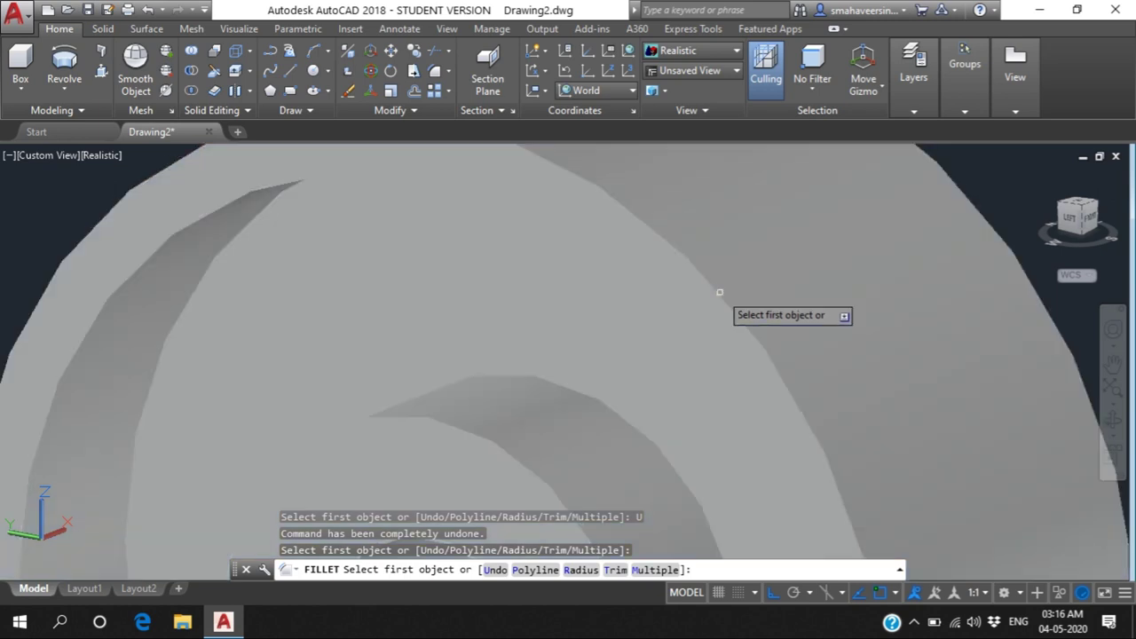
pyautogui.click(720, 291)
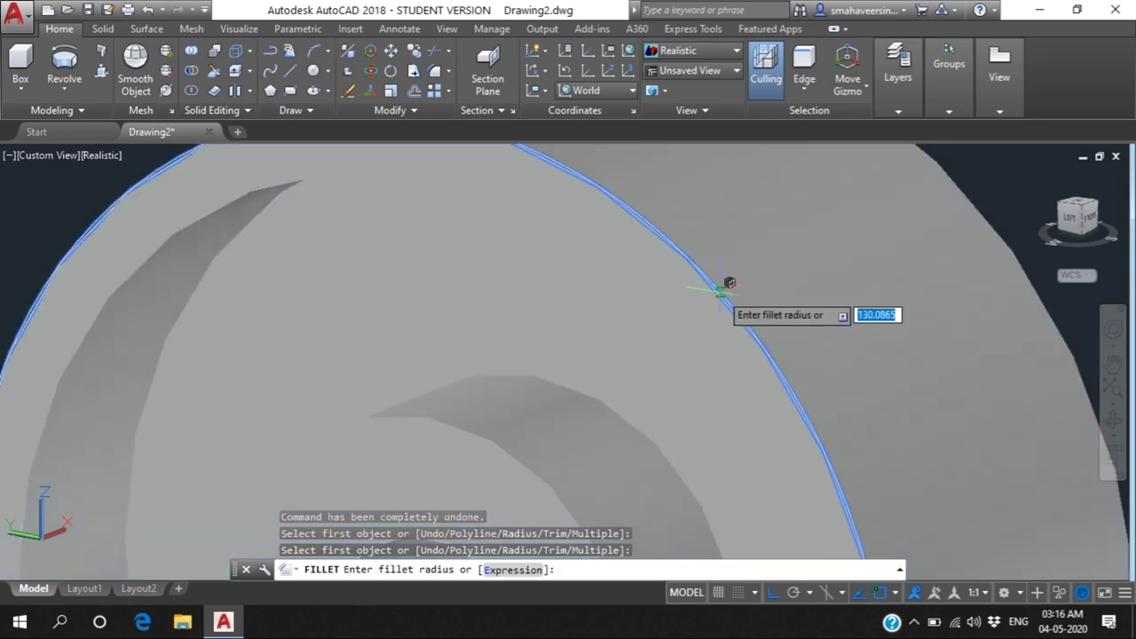
pyautogui.scroll(-4, 726, 286)
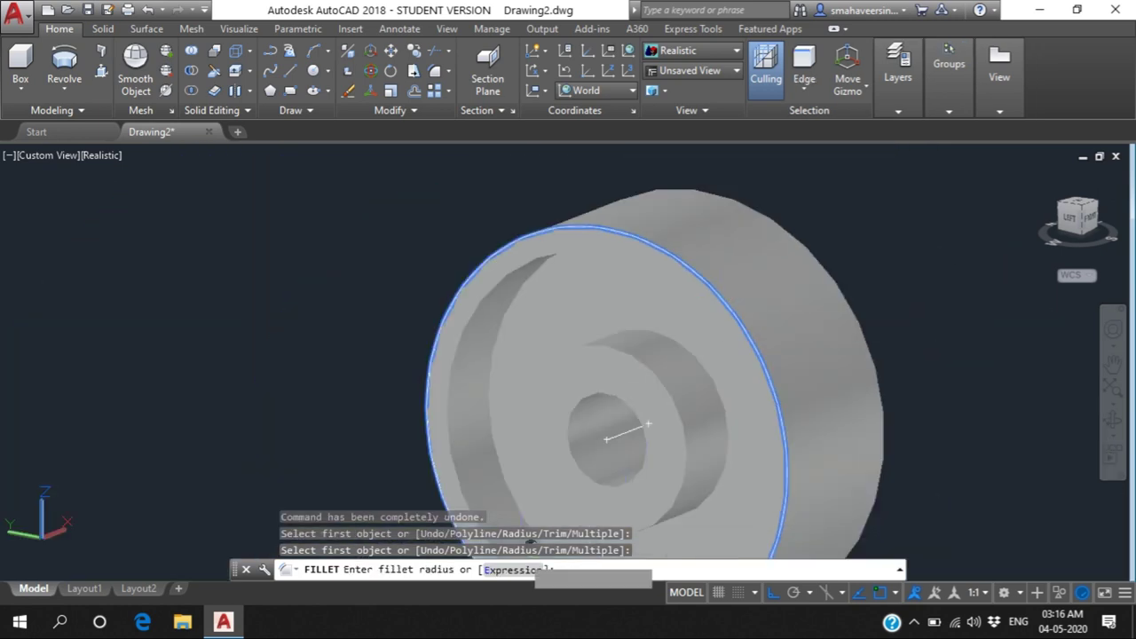
pyautogui.click(513, 569)
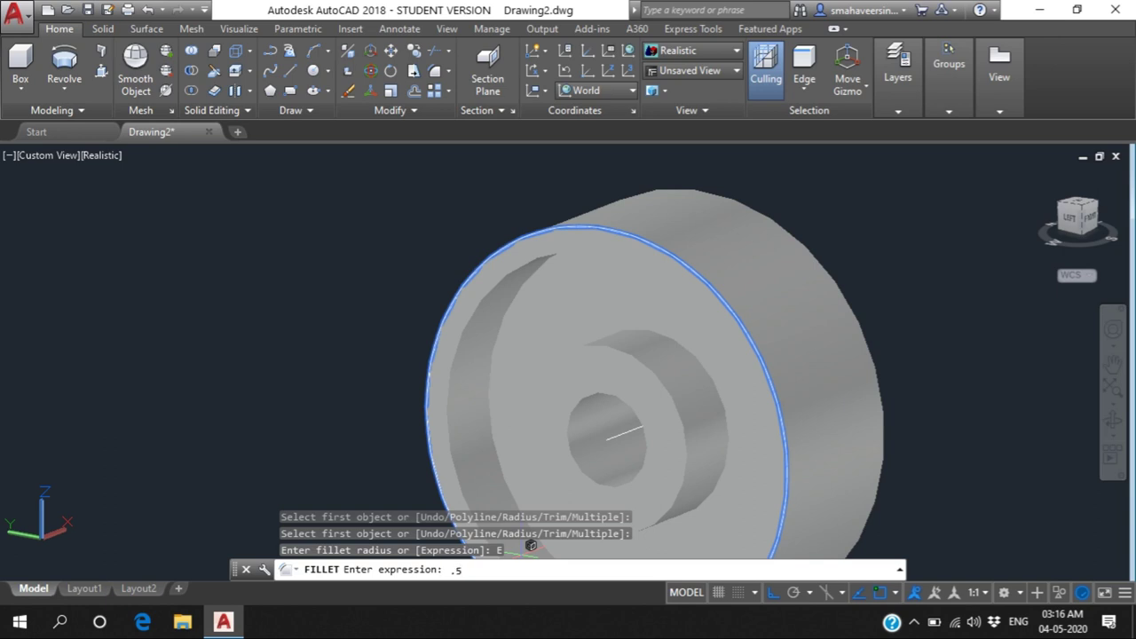
pyautogui.press('Return')
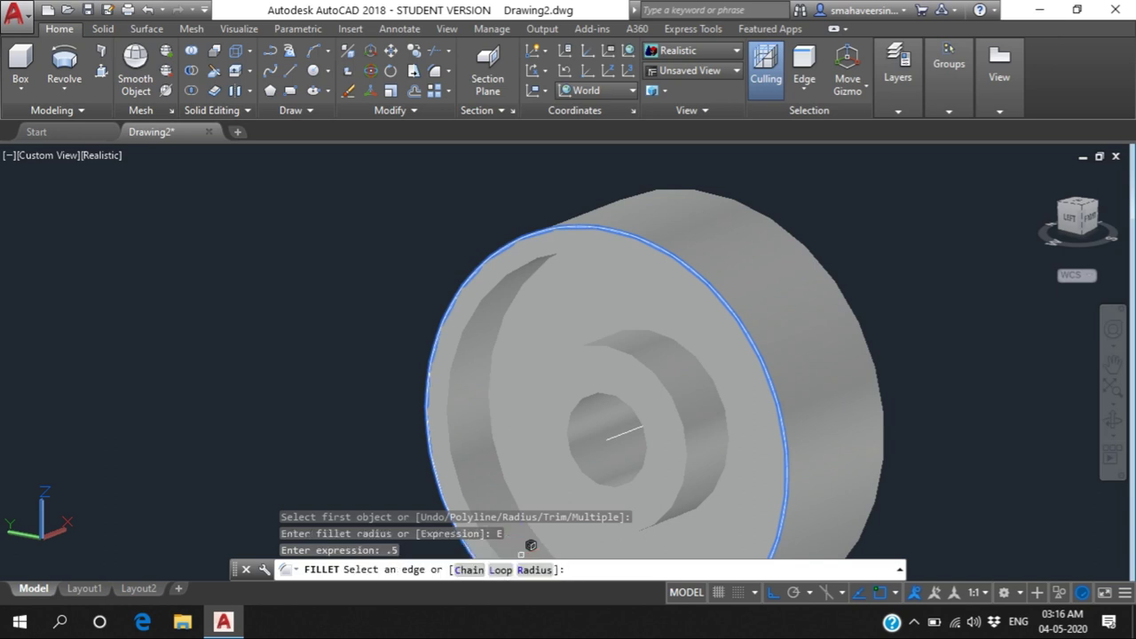
# Using the Chain option, add the bore, hub outer, hub base, rim inner and recess base edges, apply the fillet and end the command.
pyautogui.click(470, 569)
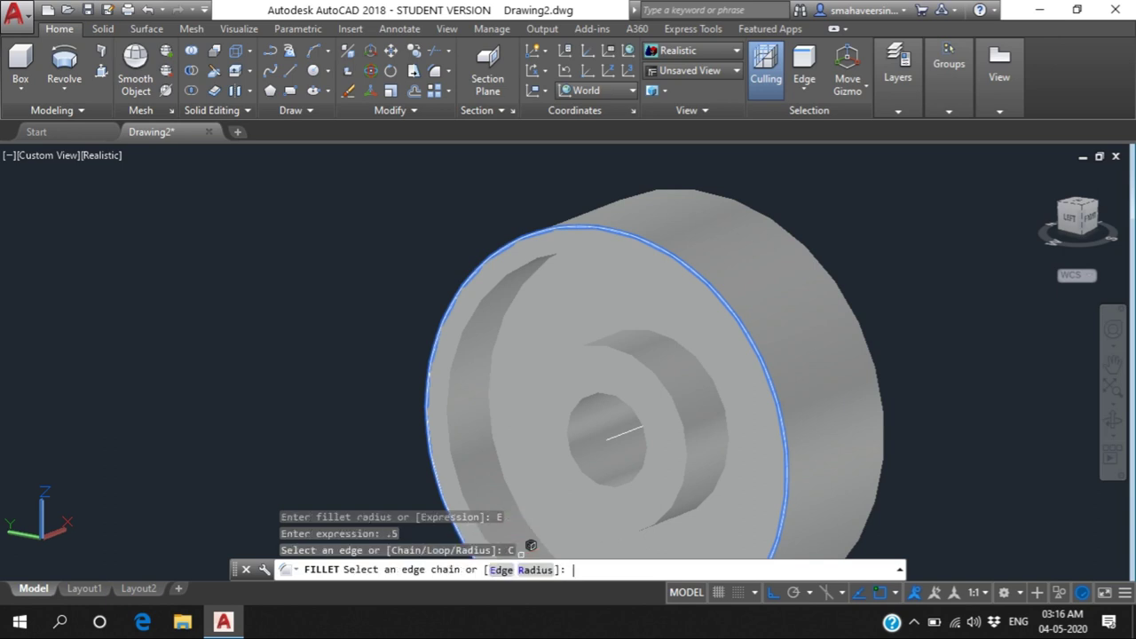
pyautogui.click(636, 406)
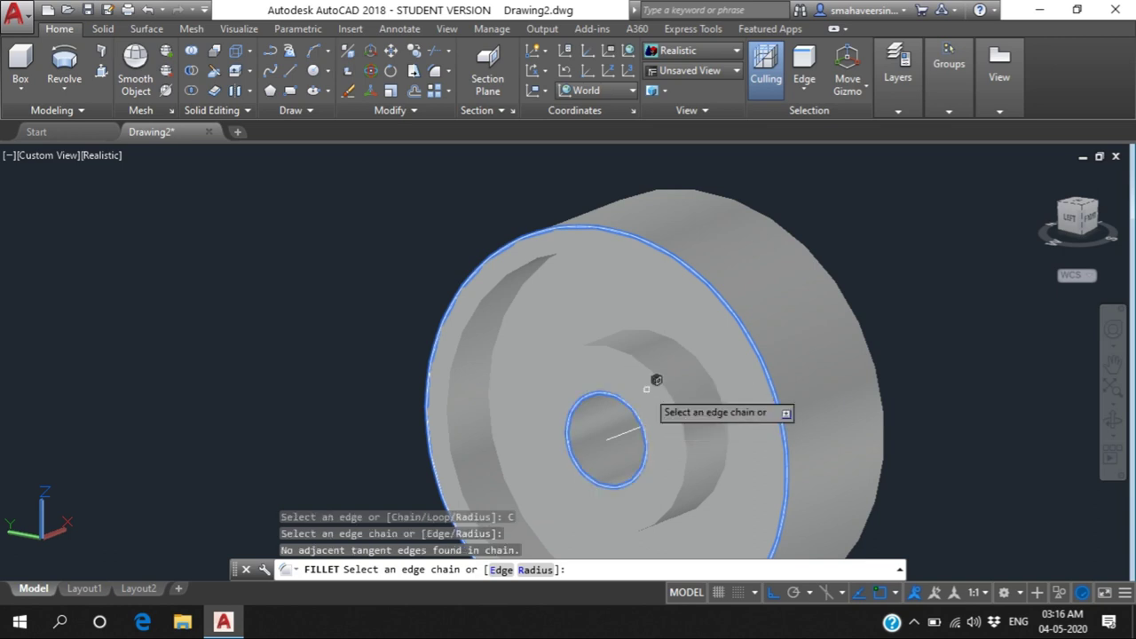
pyautogui.click(658, 376)
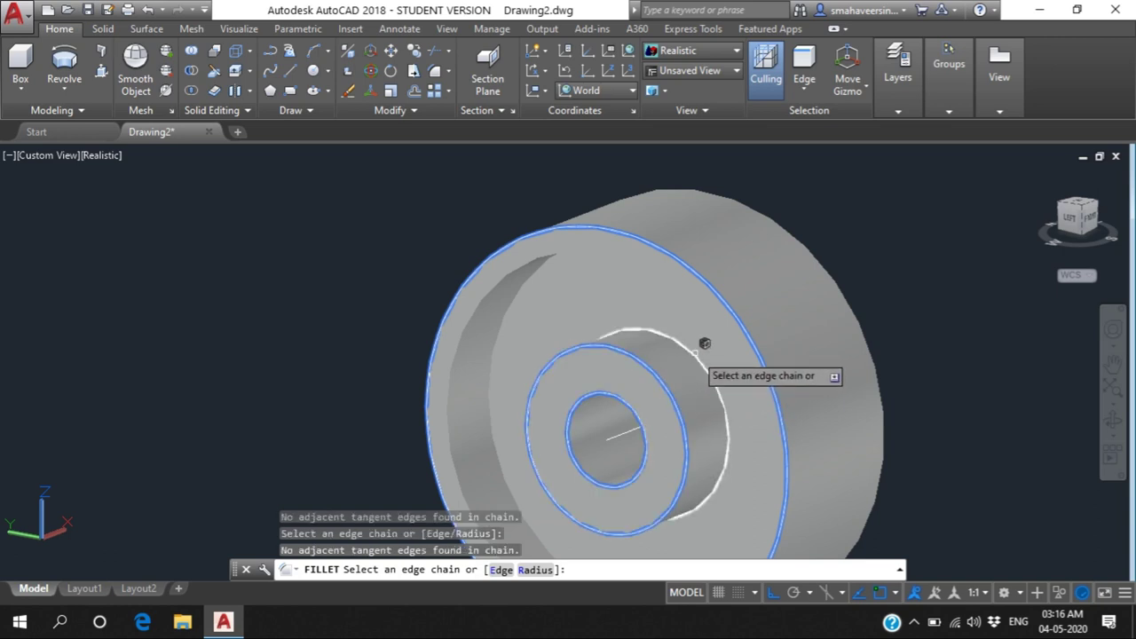
pyautogui.click(493, 301)
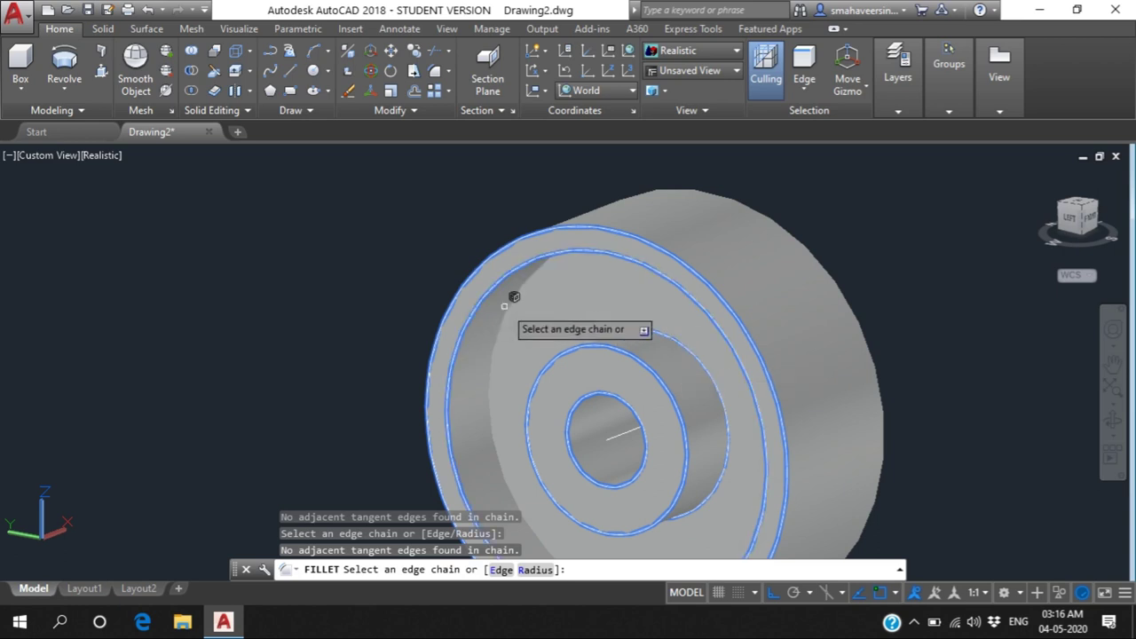
pyautogui.click(510, 306)
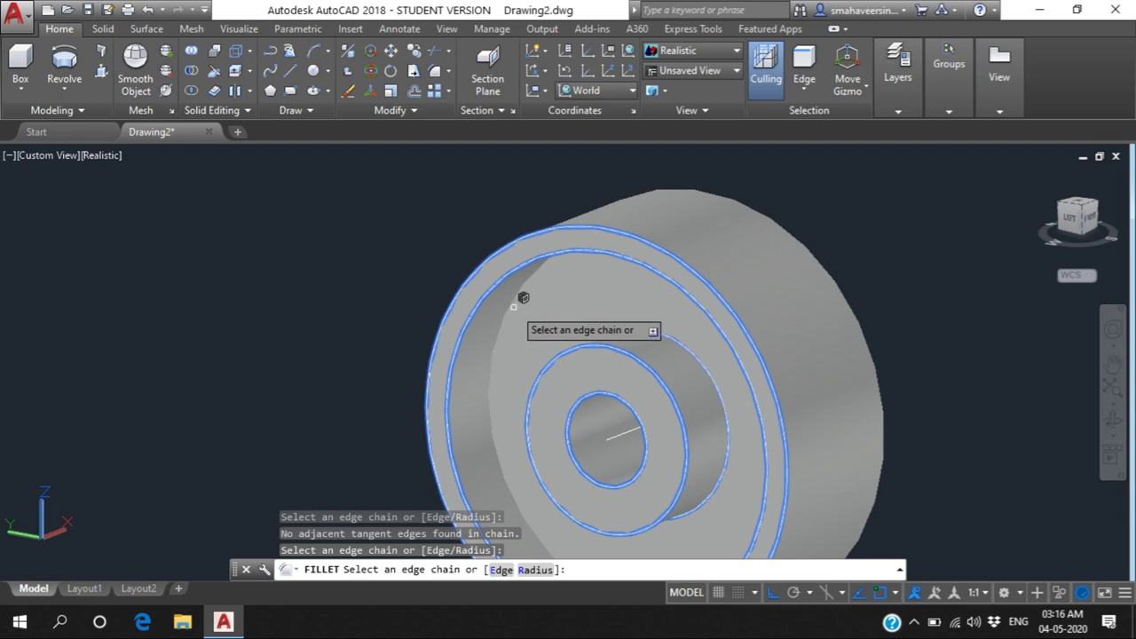
pyautogui.click(507, 311)
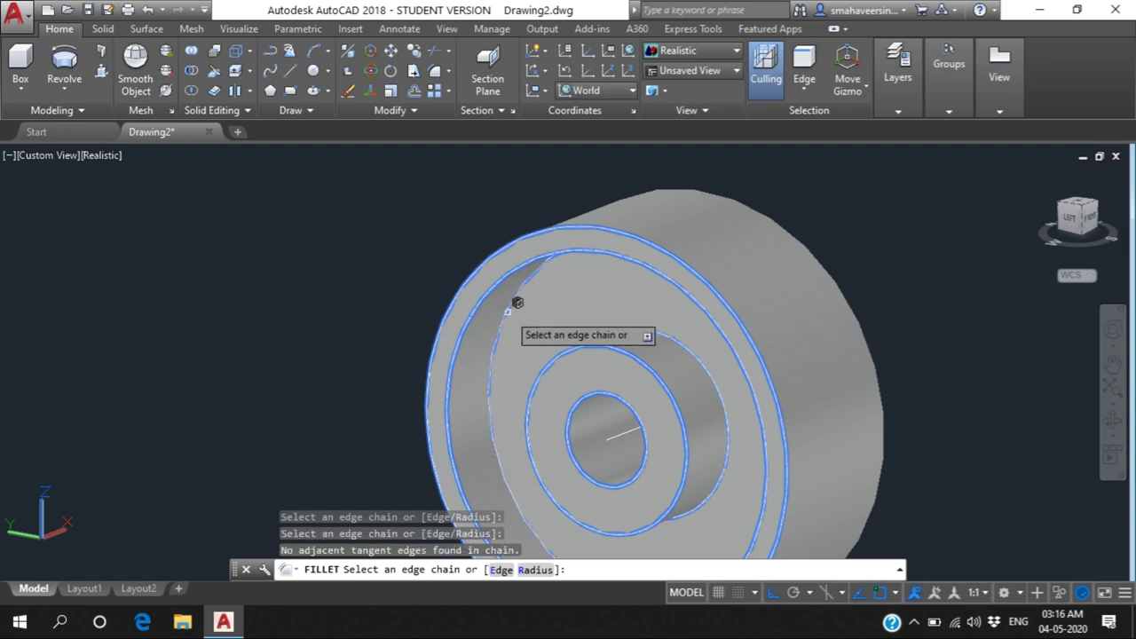
pyautogui.press('Return')
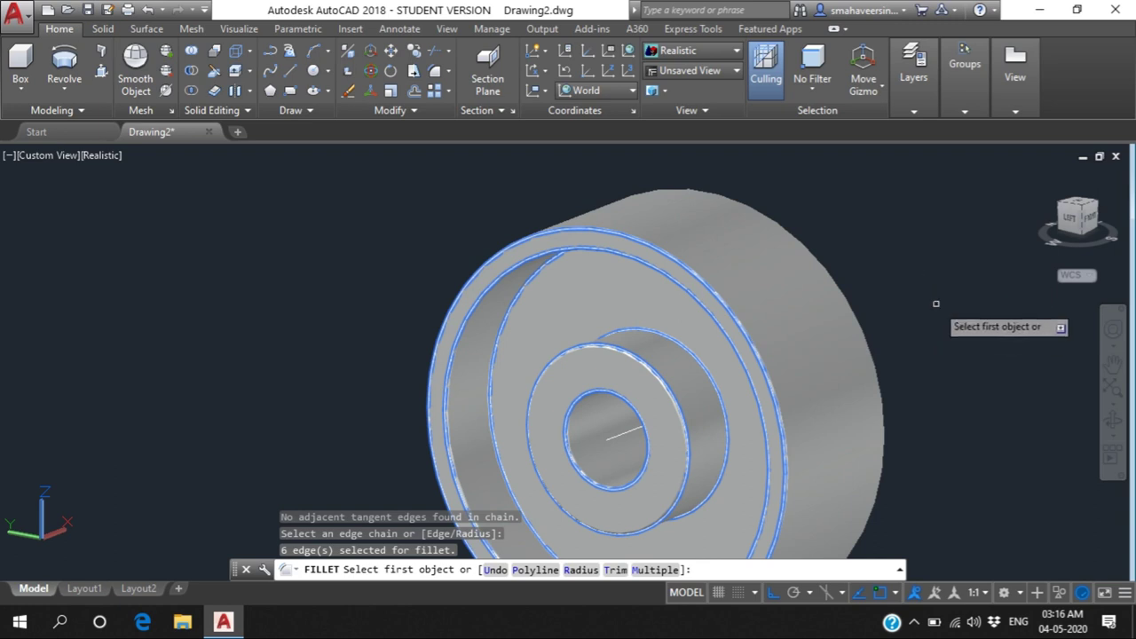
pyautogui.press('Escape')
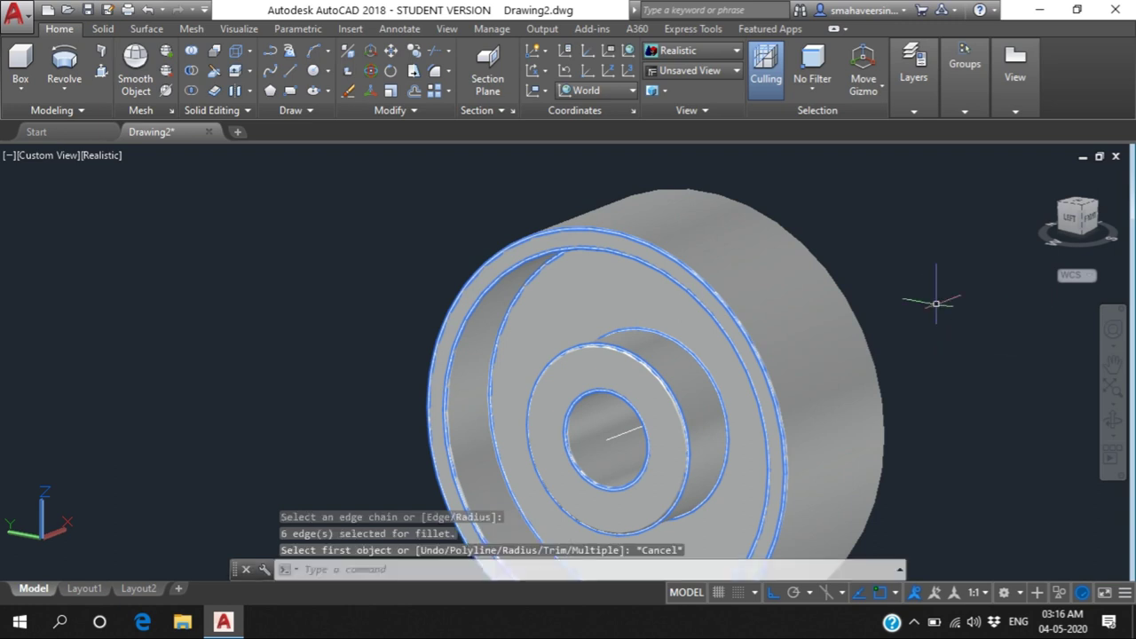
# Start a Fillet with the radius set to 0.5 and the Multiple option, with the wheel's opposite face in view.
pyautogui.click(928, 348)
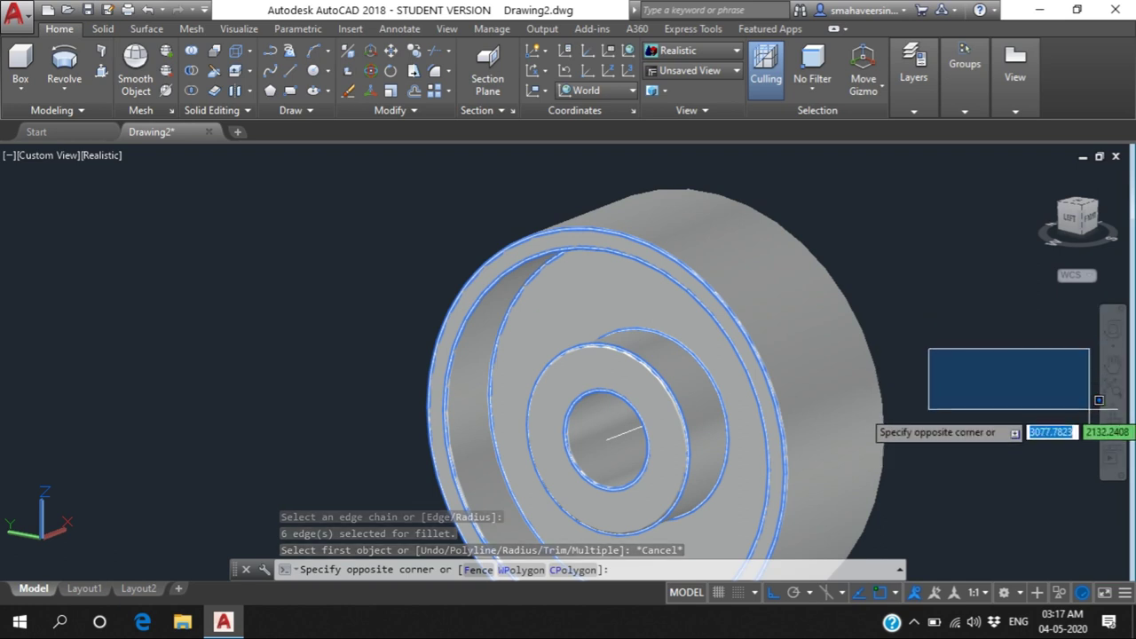
pyautogui.press('Escape')
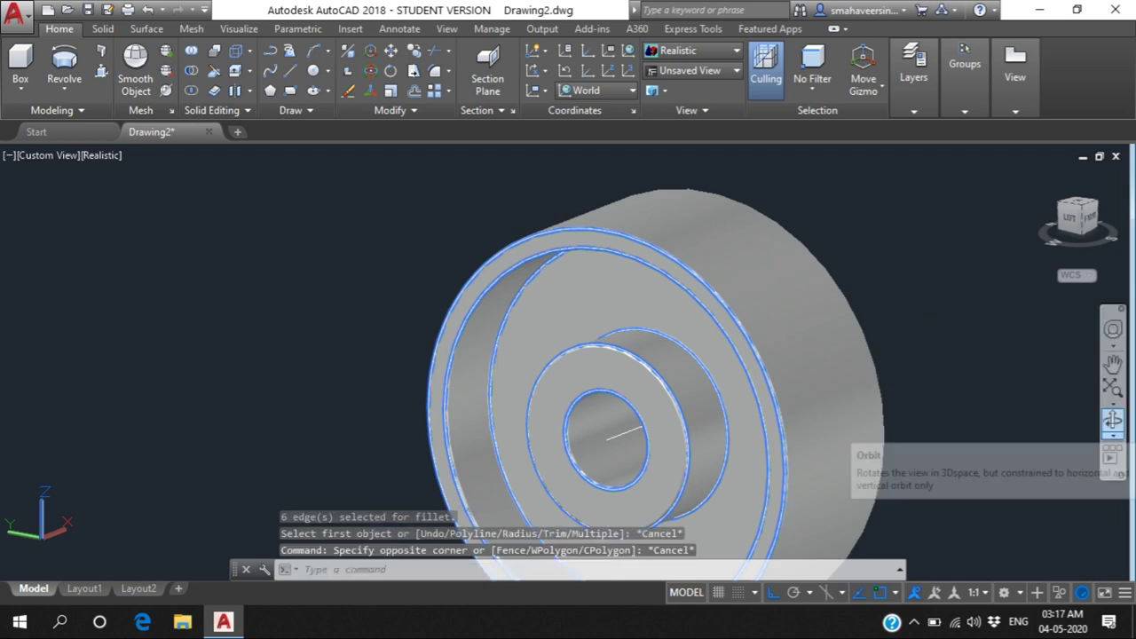
pyautogui.click(1113, 420)
pyautogui.moveTo(888, 417)
pyautogui.mouseDown()
pyautogui.moveTo(599, 391)
pyautogui.moveTo(629, 403)
pyautogui.mouseUp()
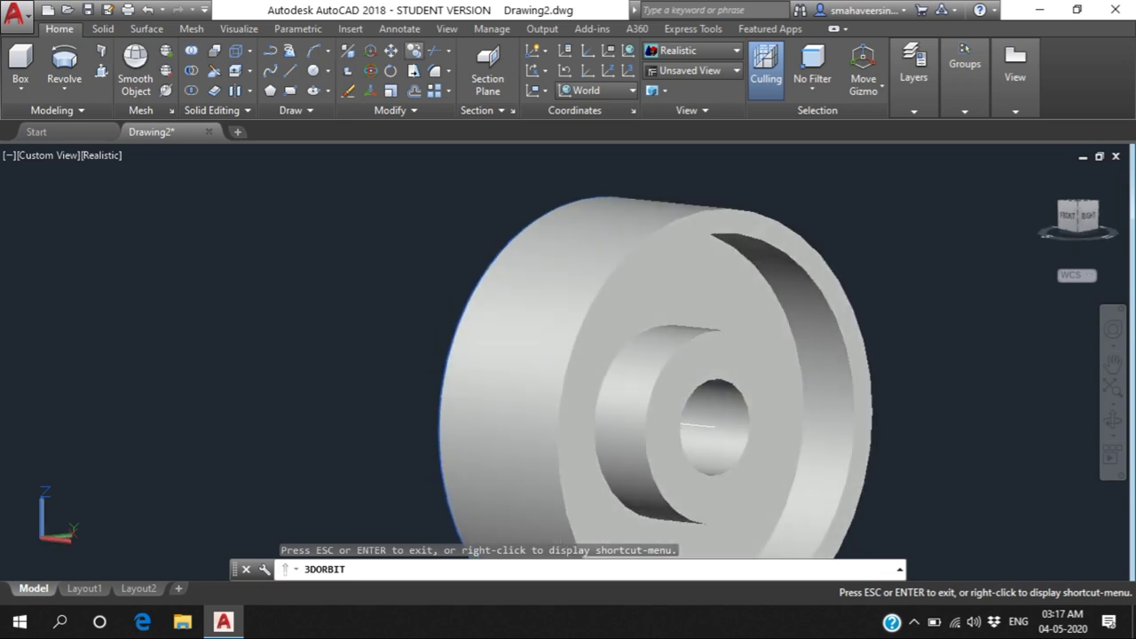
pyautogui.click(434, 70)
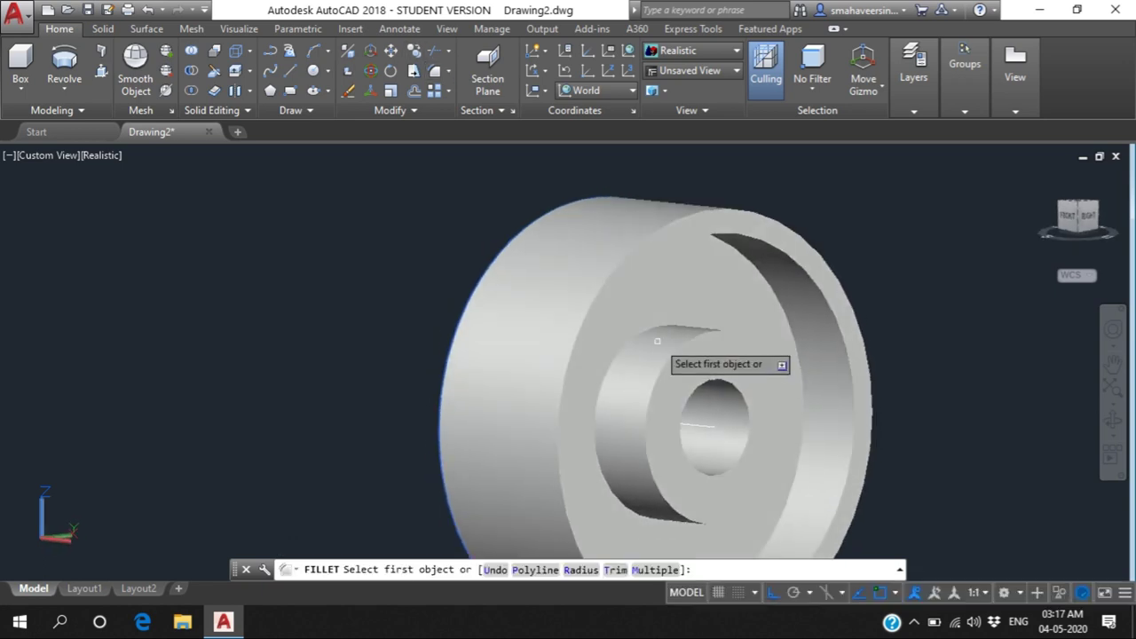
pyautogui.click(582, 570)
pyautogui.write('.5')
pyautogui.press('Return')
pyautogui.click(655, 570)
pyautogui.click(495, 570)
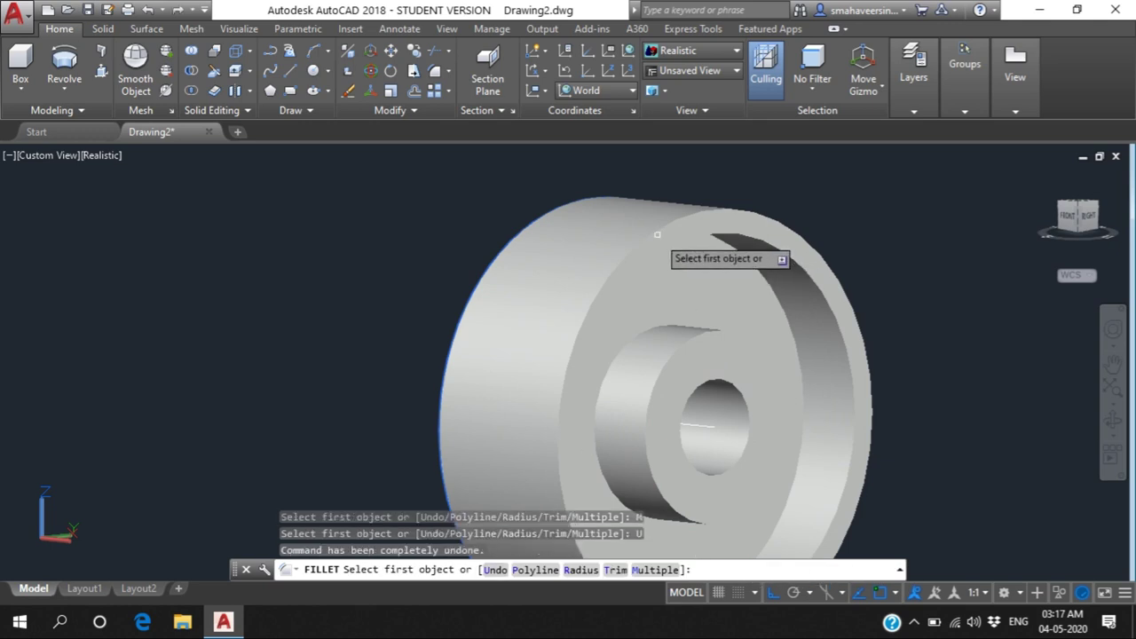
# Using the Chain option, select the rim, hub, bore and recess edges on this face and apply the 0.5 fillet.
pyautogui.scroll(2, 657, 236)
pyautogui.click(653, 230)
pyautogui.press('Return')
pyautogui.write('c')
pyautogui.press('Return')
pyautogui.click(793, 249)
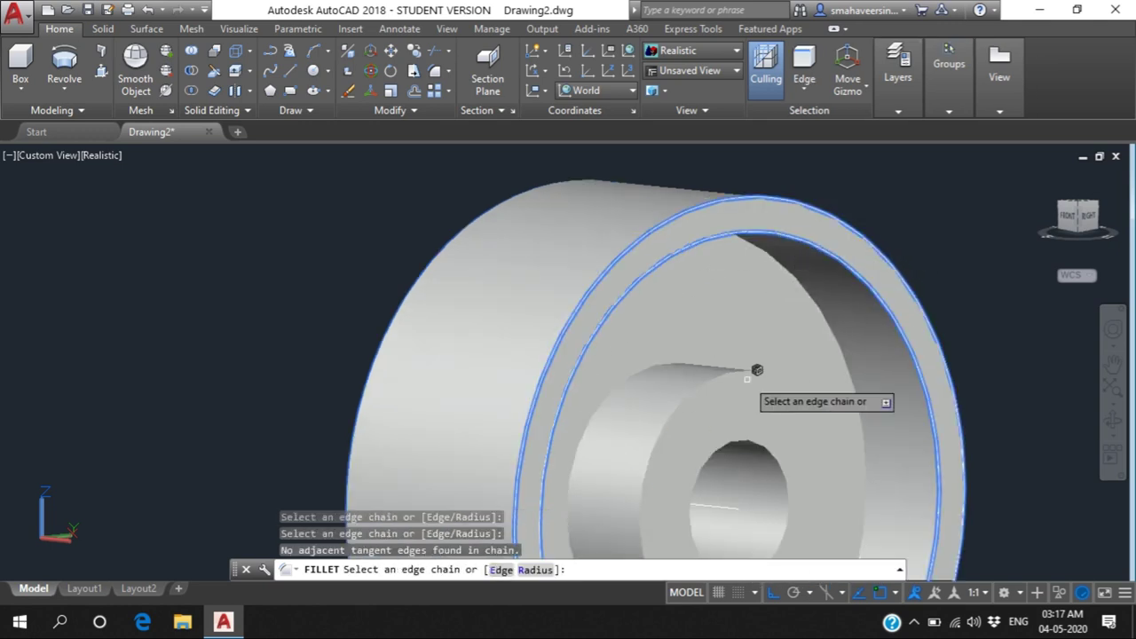
pyautogui.click(756, 374)
pyautogui.click(617, 384)
pyautogui.scroll(3, 788, 267)
pyautogui.click(786, 267)
pyautogui.scroll(-6, 784, 267)
pyautogui.press('Return')
# Examine the filleted edges from around the wheel and end the Fillet command.
pyautogui.click(1113, 420)
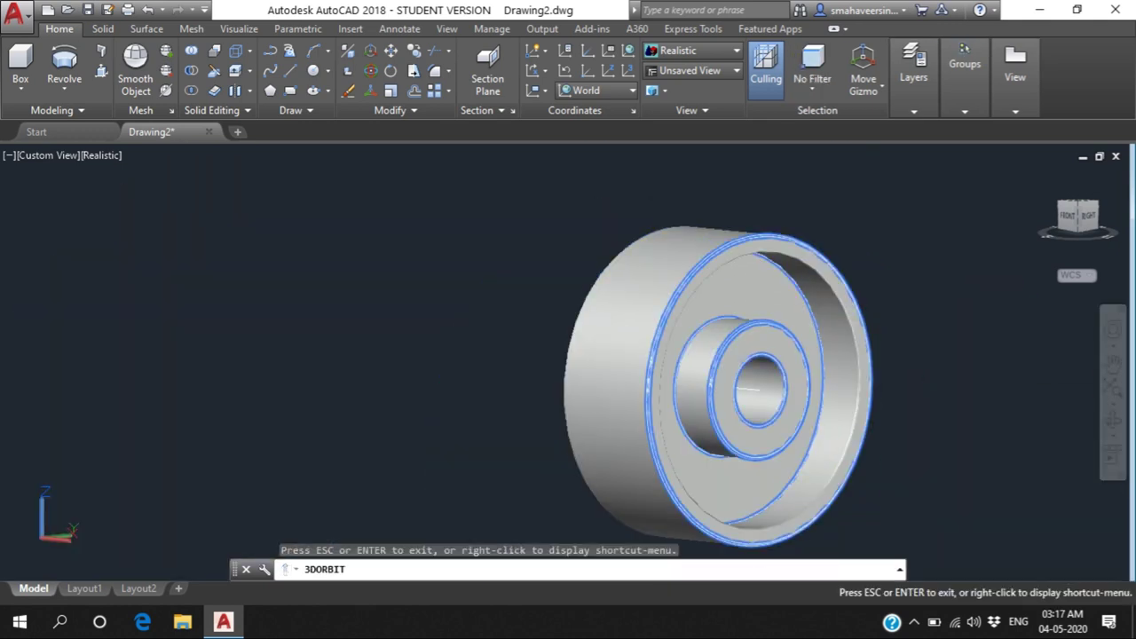
pyautogui.moveTo(710, 387); pyautogui.dragTo(382, 408)
pyautogui.keyDown('shift'); pyautogui.moveTo(781, 385); pyautogui.dragTo(763, 385, button='middle'); pyautogui.keyUp('shift')
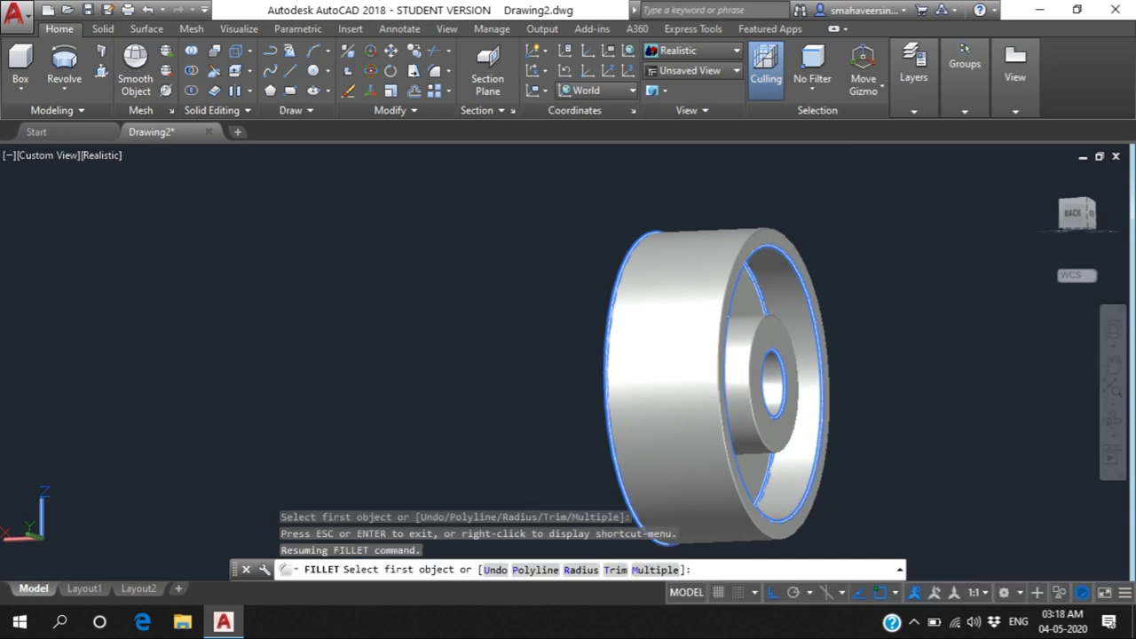
pyautogui.press('Escape')
pyautogui.press('Escape')
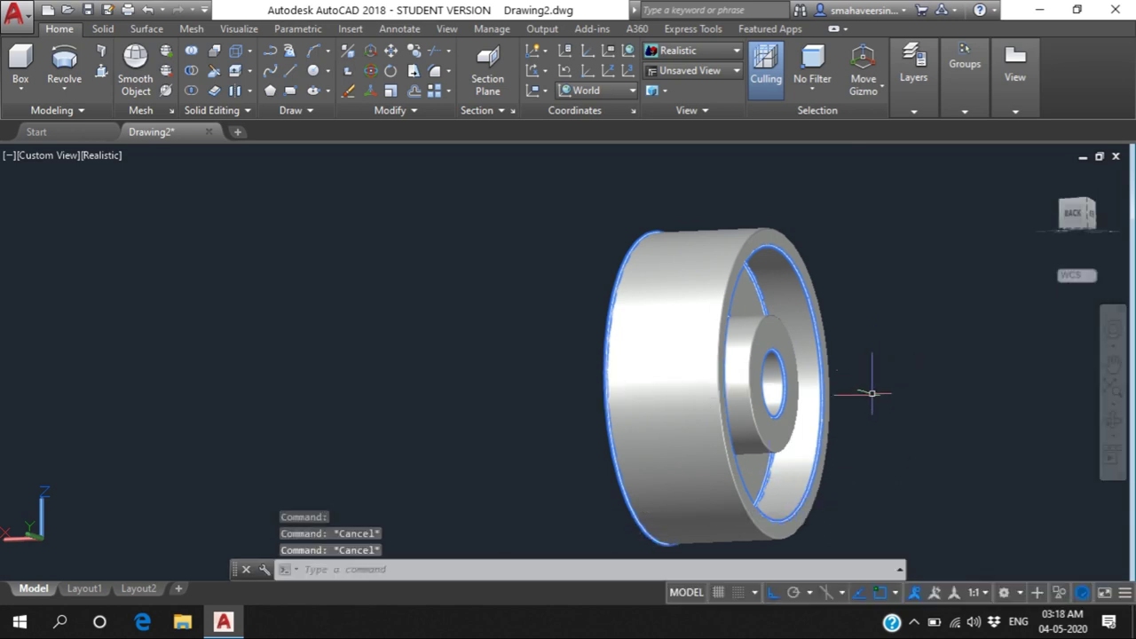
pyautogui.click(1112, 421)
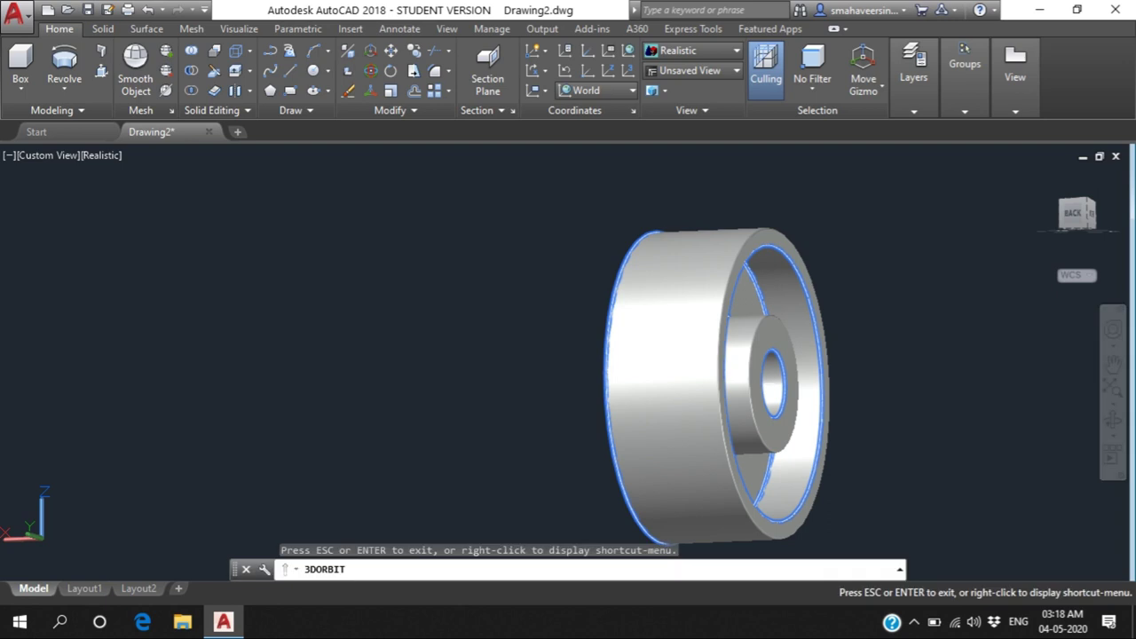
pyautogui.moveTo(683, 399); pyautogui.dragTo(612, 414)
pyautogui.press('Escape')
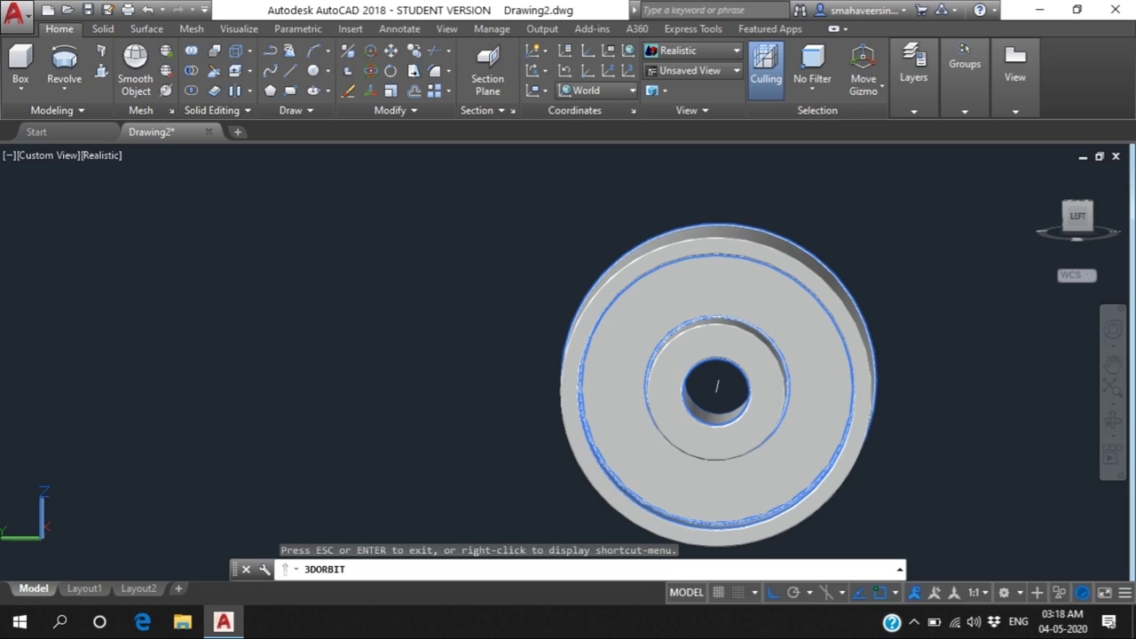
# In the Left view, draw a closed 6 by 3 rectangle with lines, starting at the lowest point of the wheel's bore and extending below it.
pyautogui.click(46, 155)
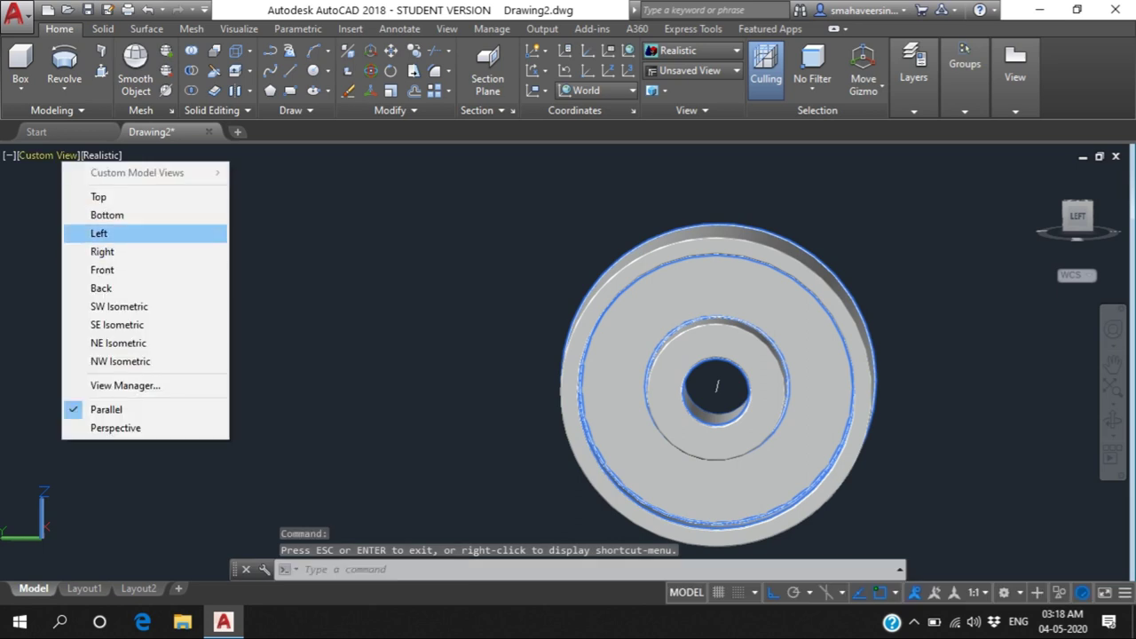
pyautogui.click(99, 232)
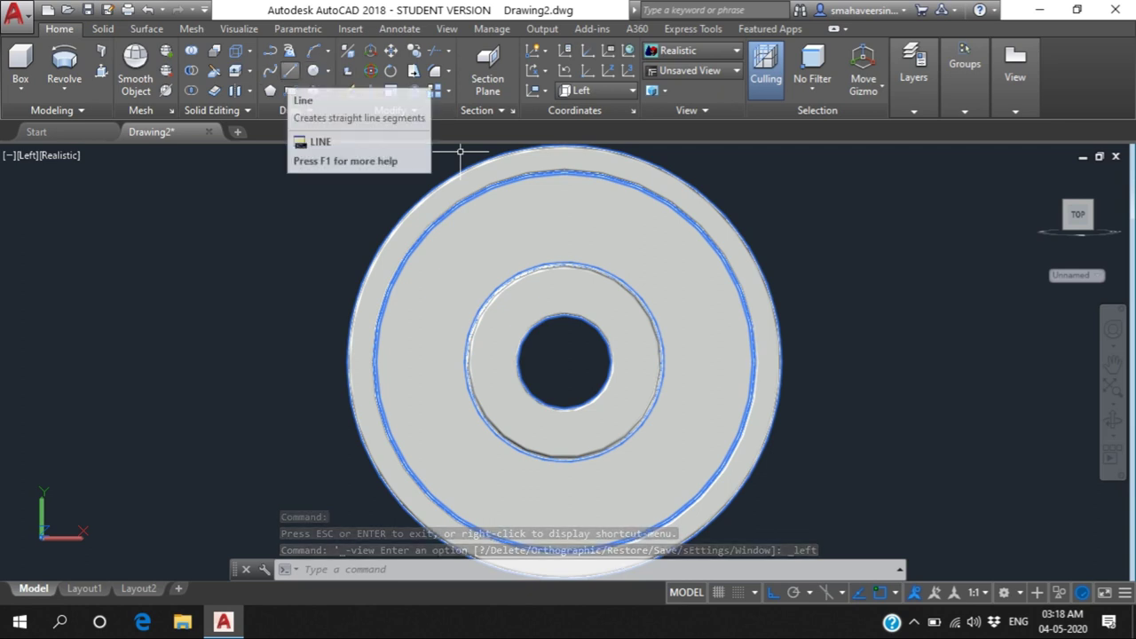
pyautogui.click(290, 71)
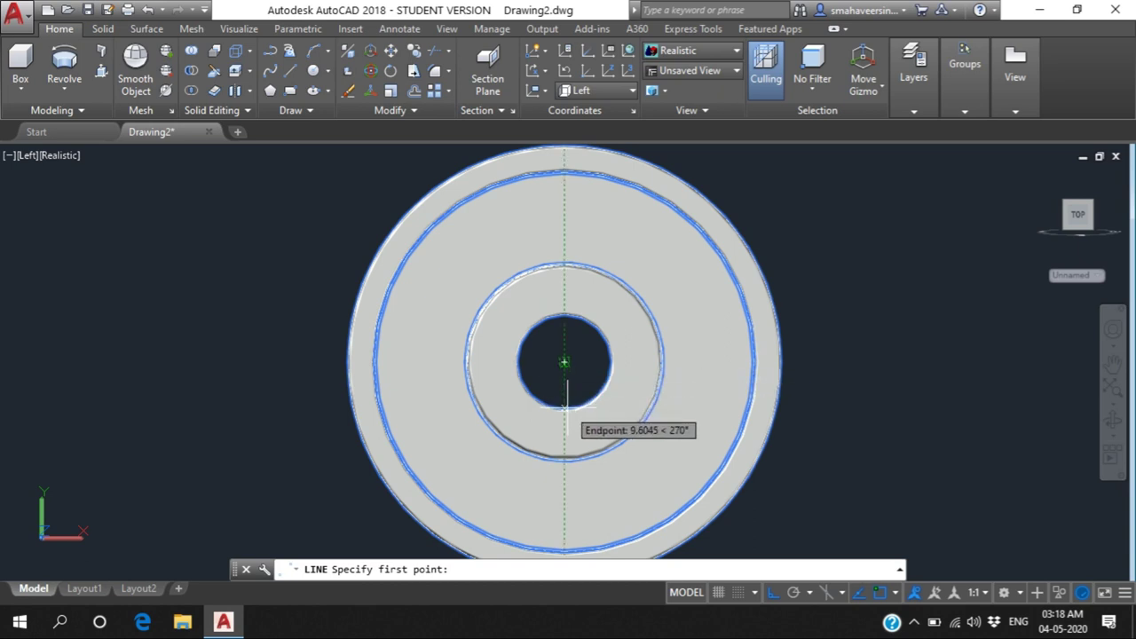
pyautogui.click(564, 408)
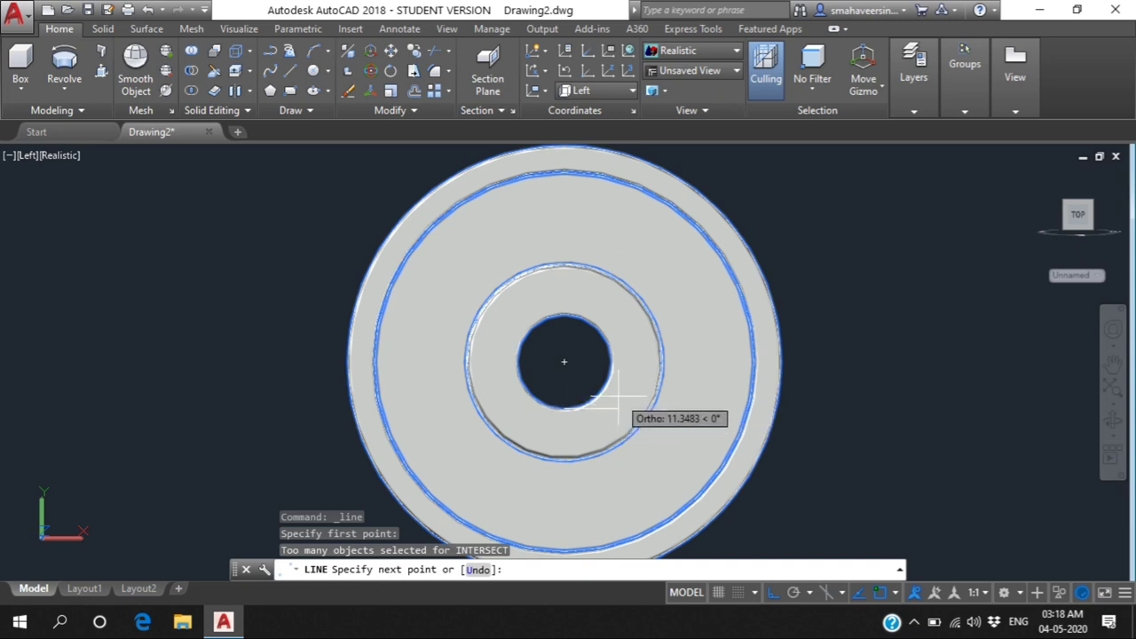
pyautogui.write('6')
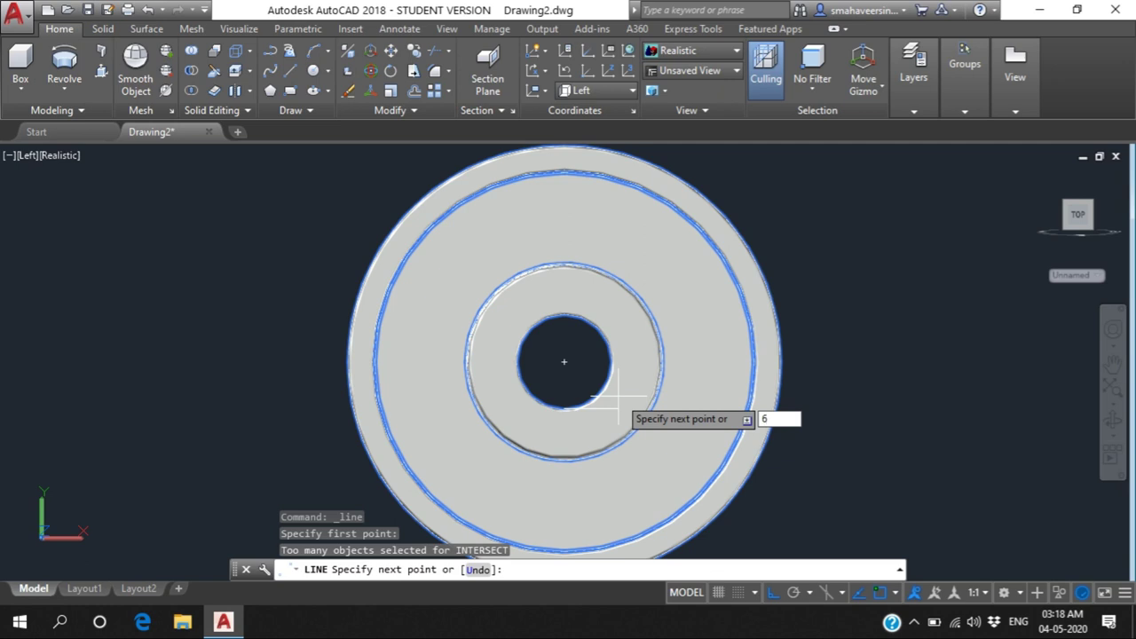
pyautogui.press('Return')
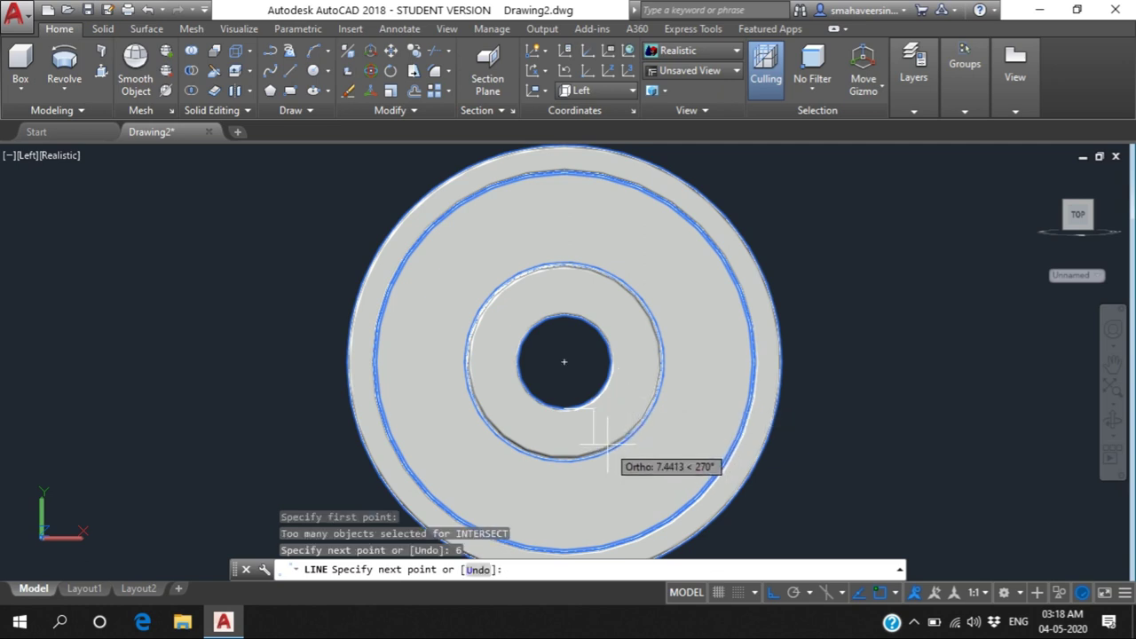
pyautogui.write('3')
pyautogui.press('Return')
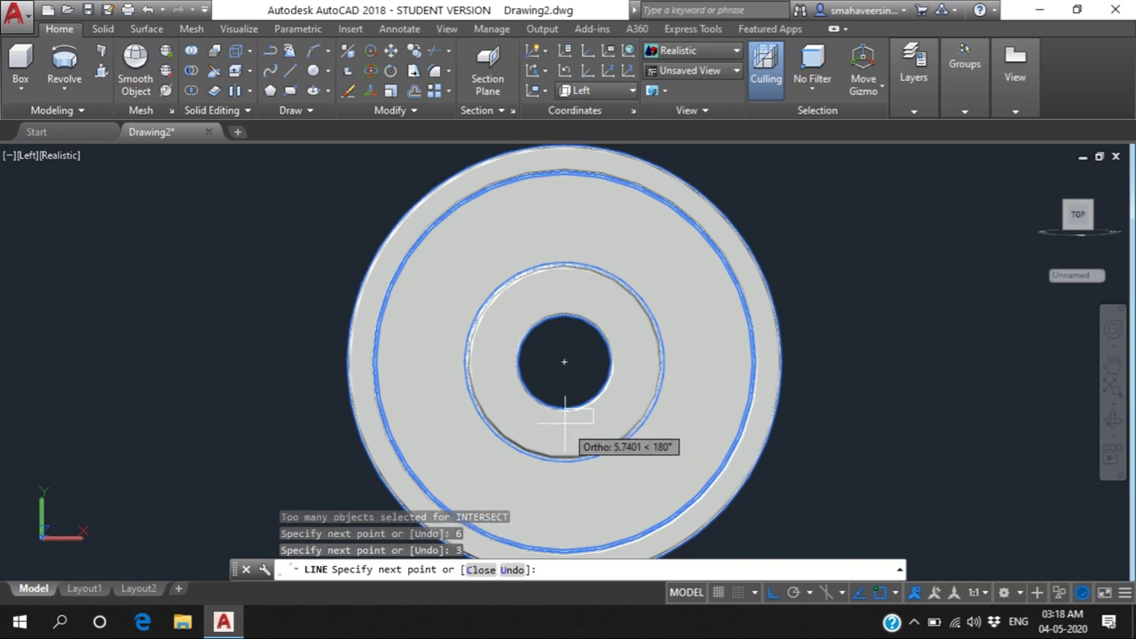
pyautogui.write('6')
pyautogui.press('Return')
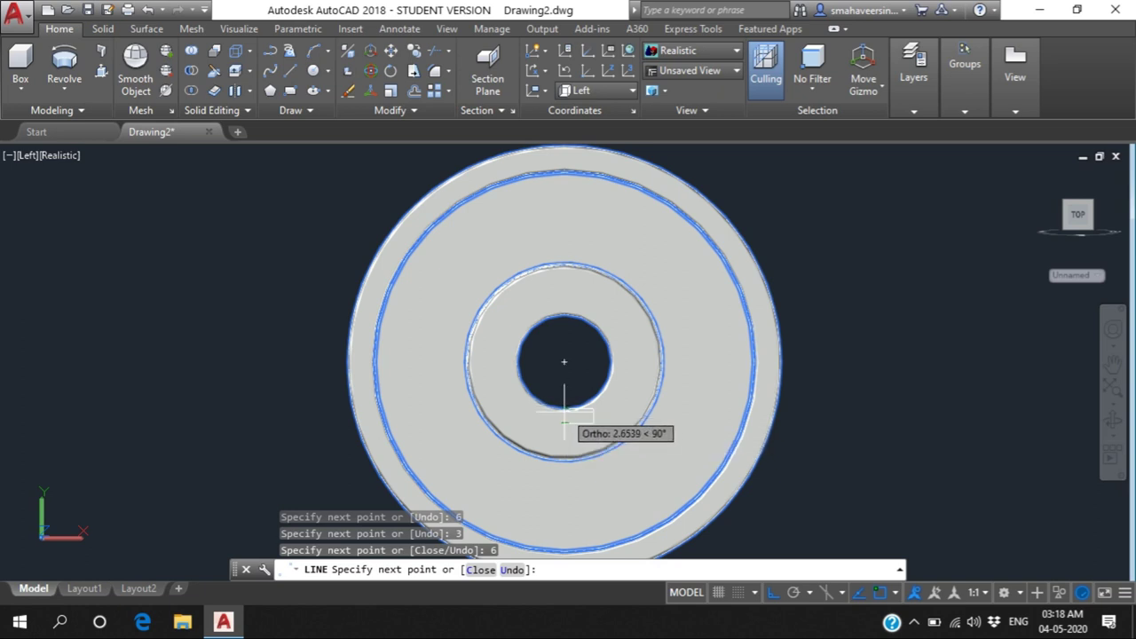
pyautogui.scroll(5, 565, 411)
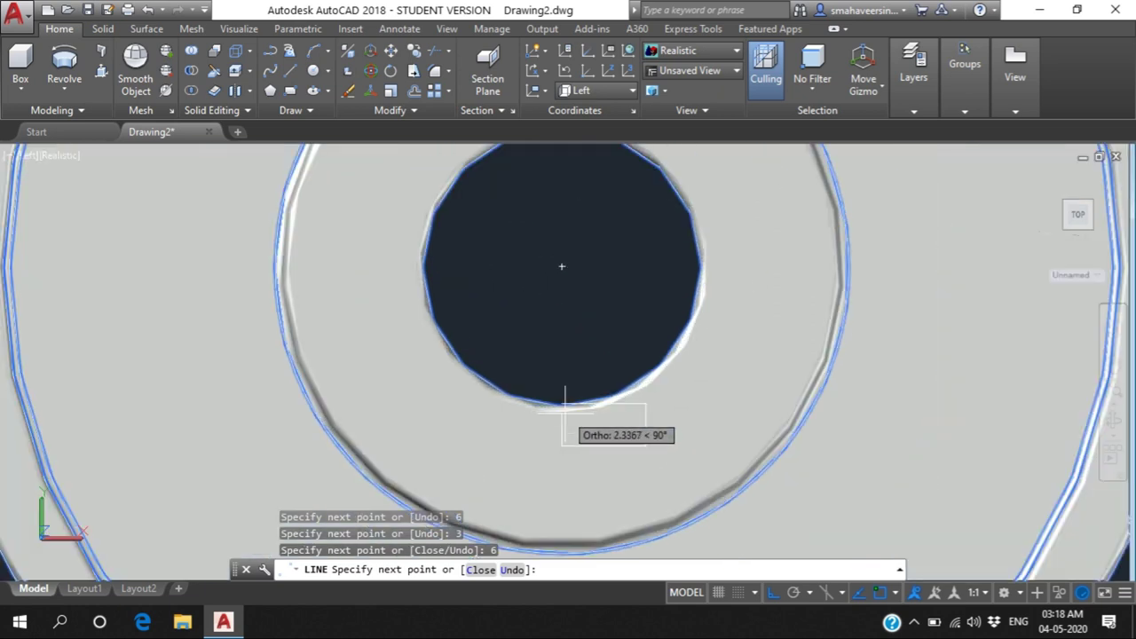
pyautogui.write('3')
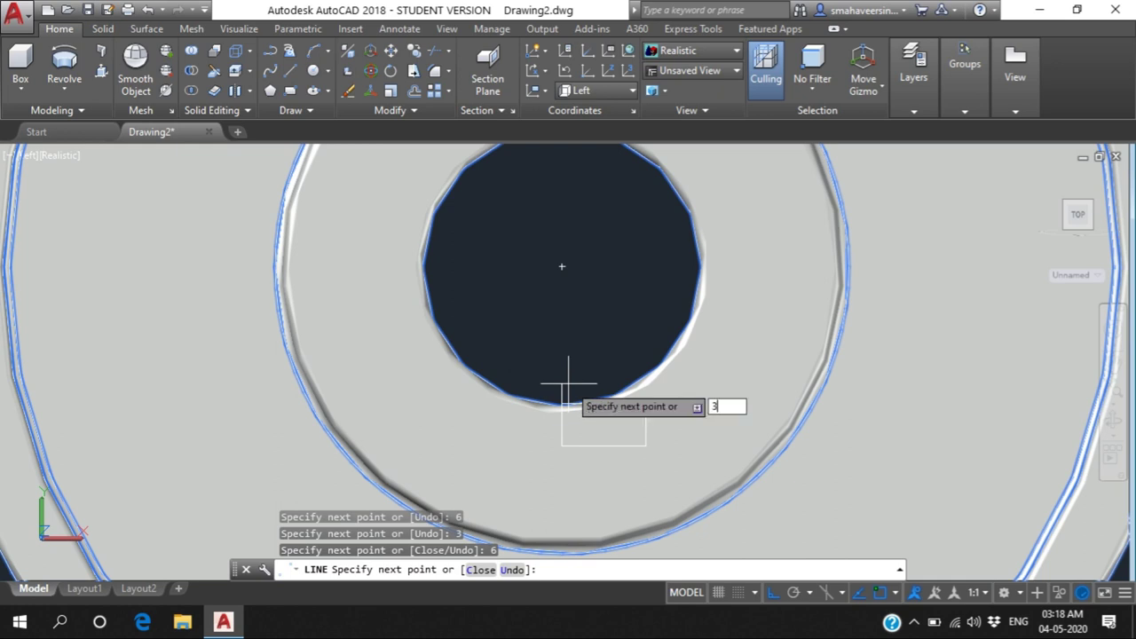
pyautogui.press('Return')
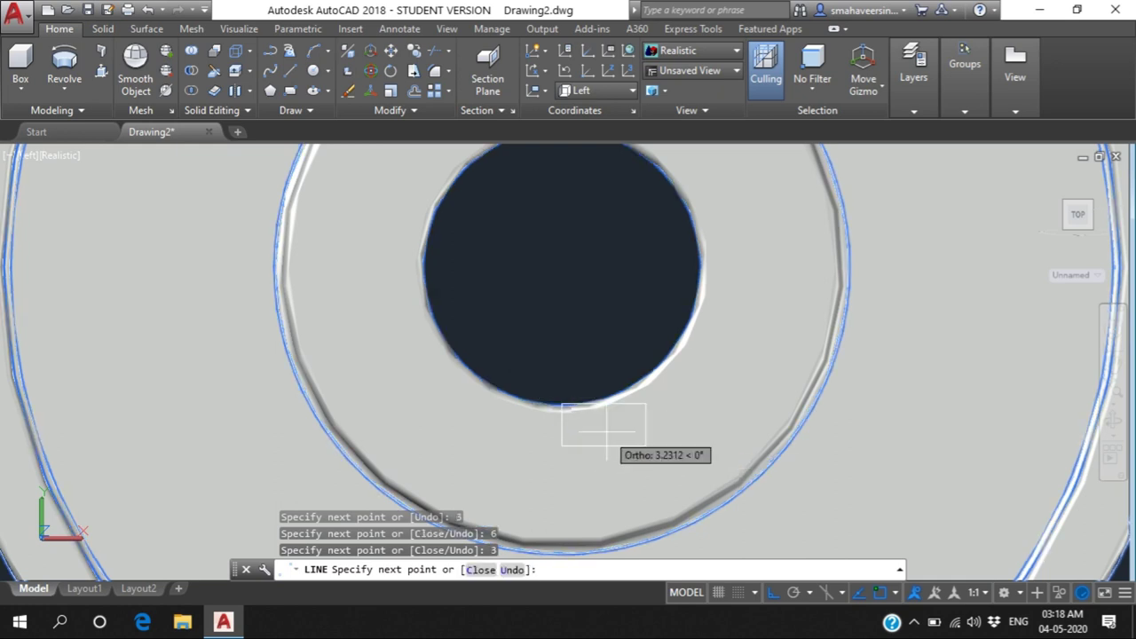
pyautogui.press('Escape')
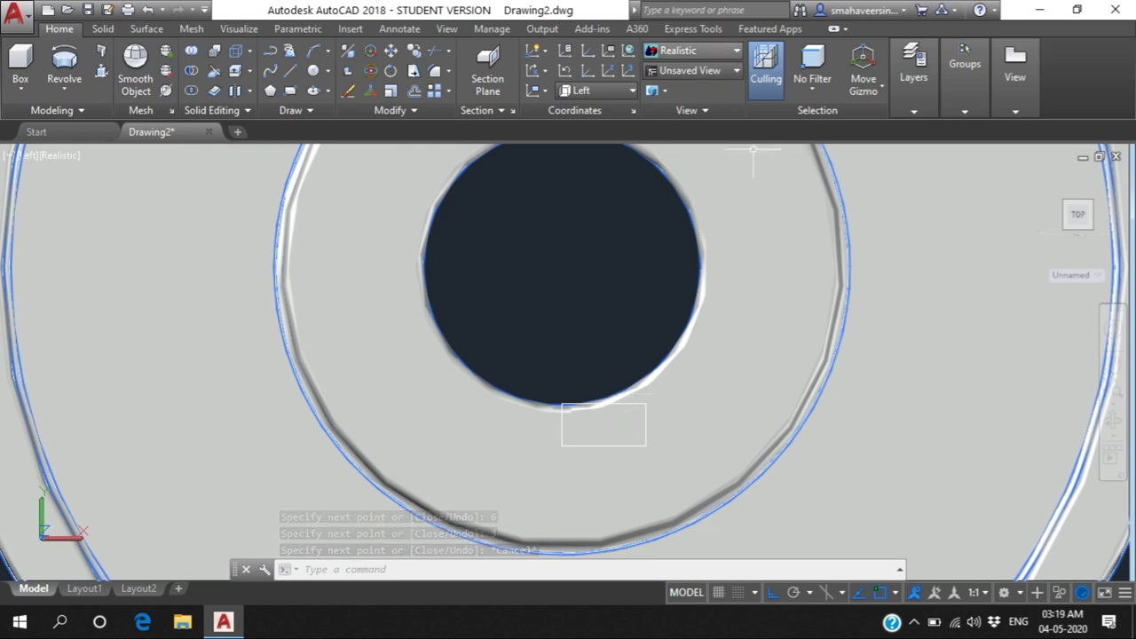
# Display the model in the 2D Wireframe visual style and orbit to an angled view showing the small rectangle at the bore.
pyautogui.click(692, 51)
pyautogui.click(677, 89)
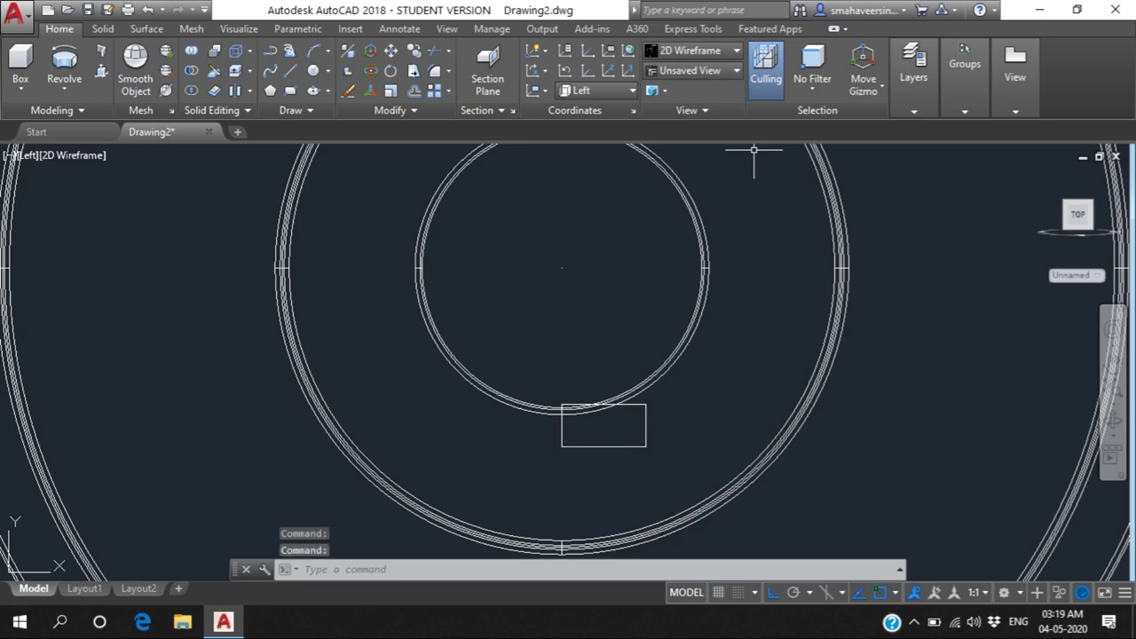
pyautogui.click(1113, 424)
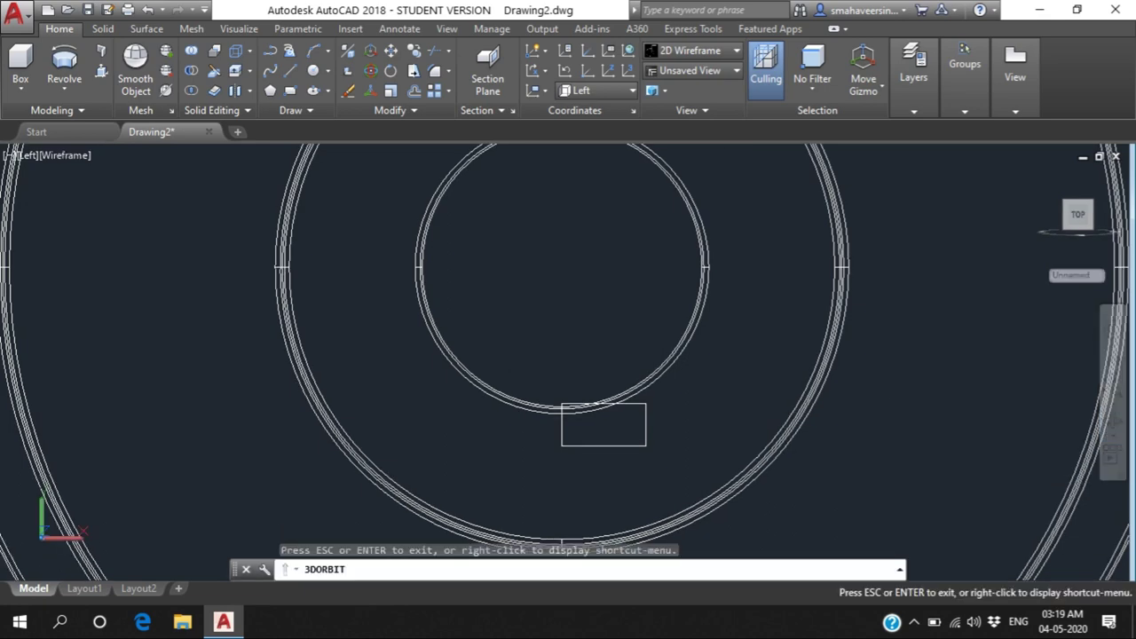
pyautogui.scroll(-1, 1040, 390)
pyautogui.scroll(2, 1041, 391)
pyautogui.scroll(-5, 1041, 391)
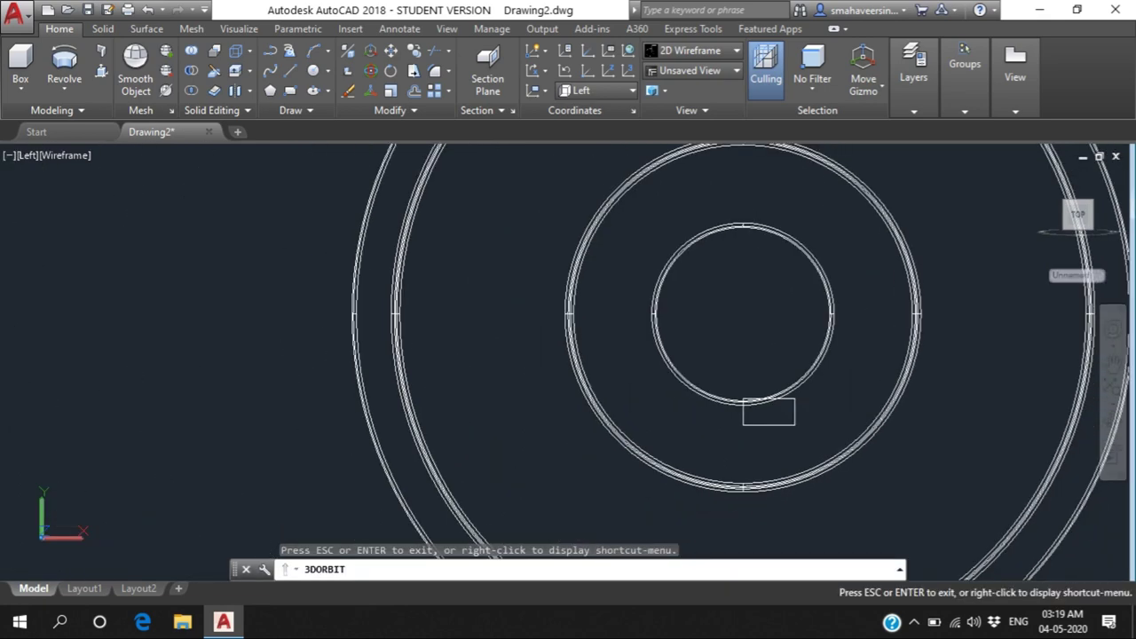
pyautogui.moveTo(763, 395); pyautogui.dragTo(573, 552)
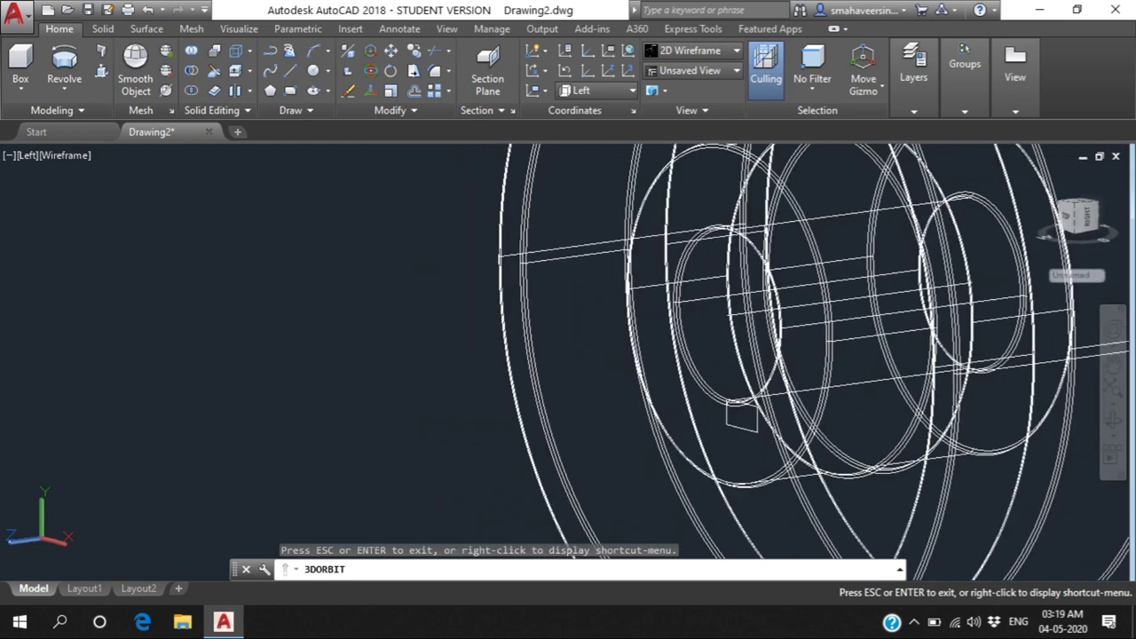
pyautogui.press('Escape')
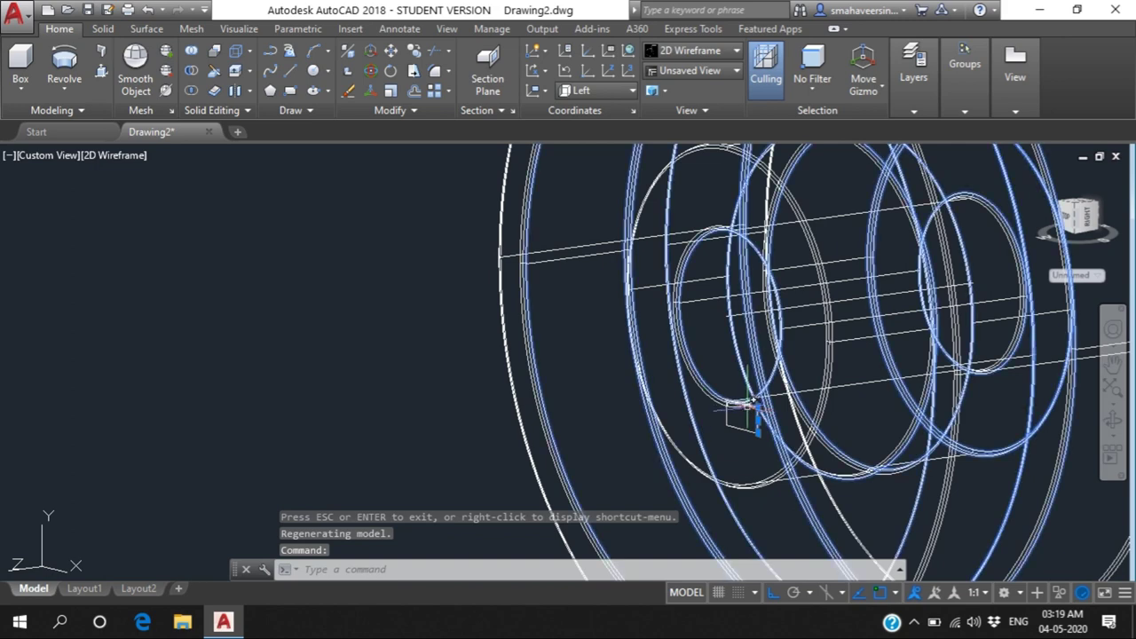
# Join the four lines of the small rectangle at the bore into one closed profile.
pyautogui.scroll(-3, 748, 405)
pyautogui.scroll(6, 753, 392)
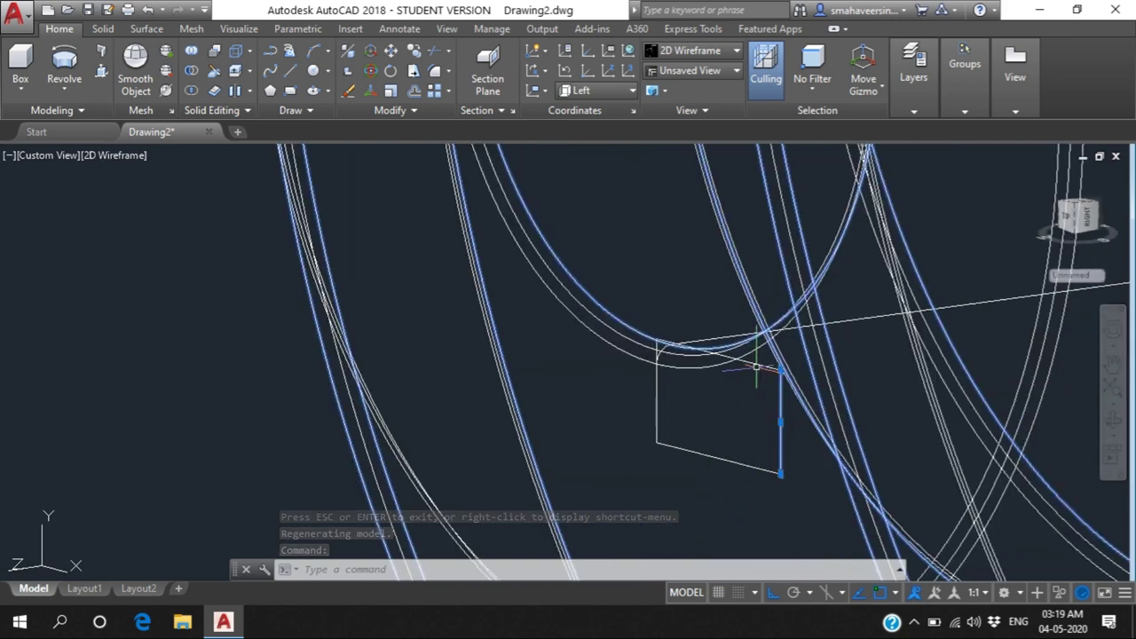
pyautogui.click(755, 364)
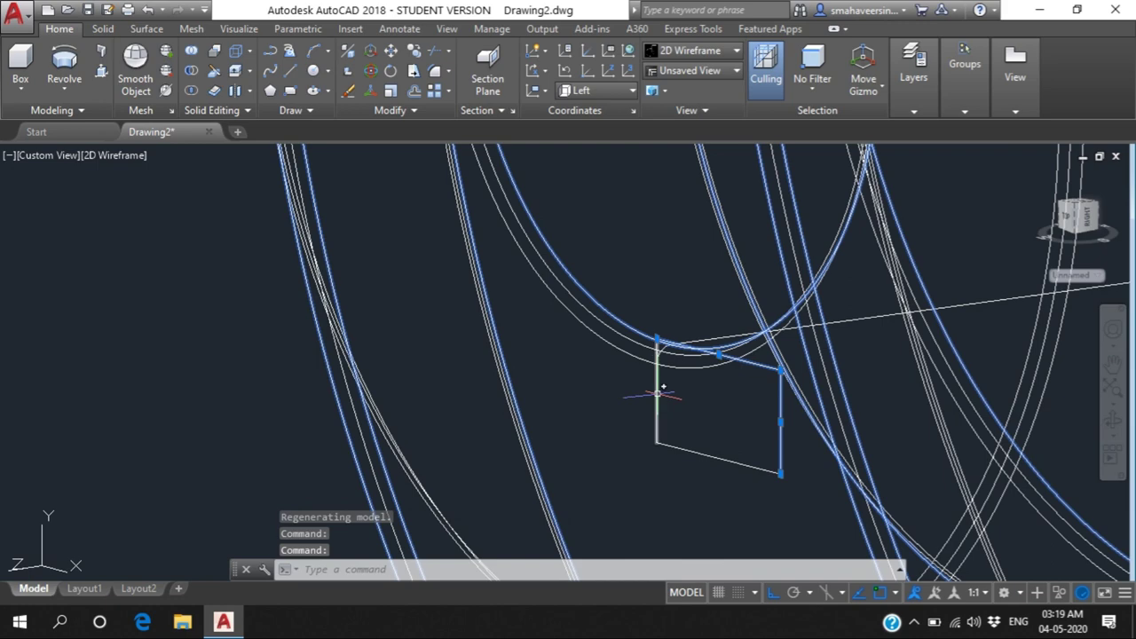
pyautogui.click(657, 393)
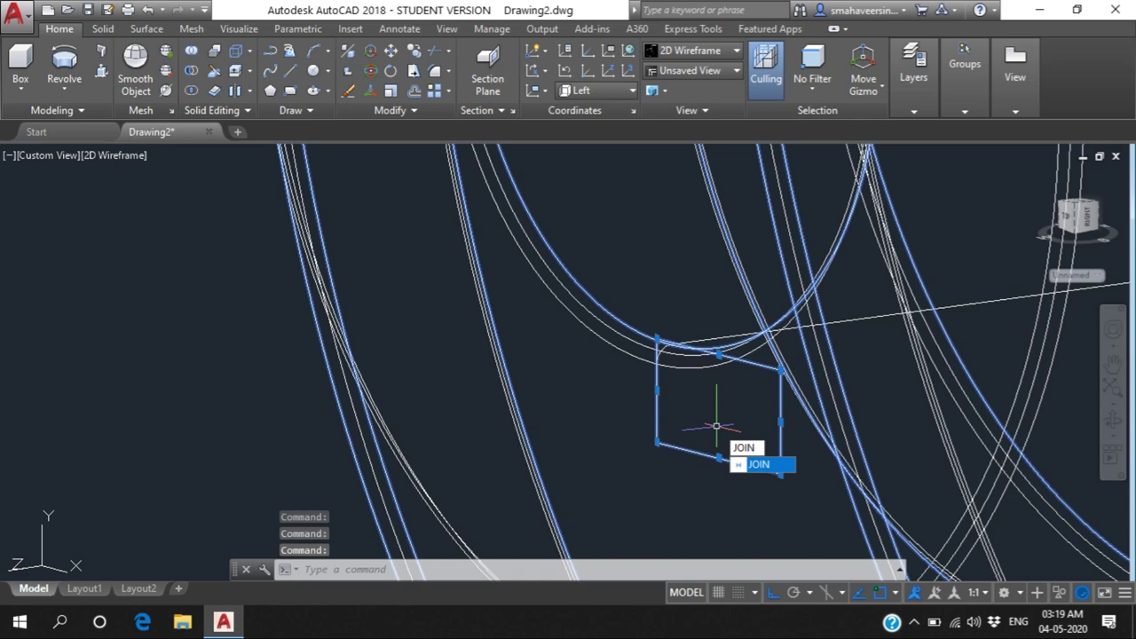
pyautogui.write('JOIN')
pyautogui.press('Return')
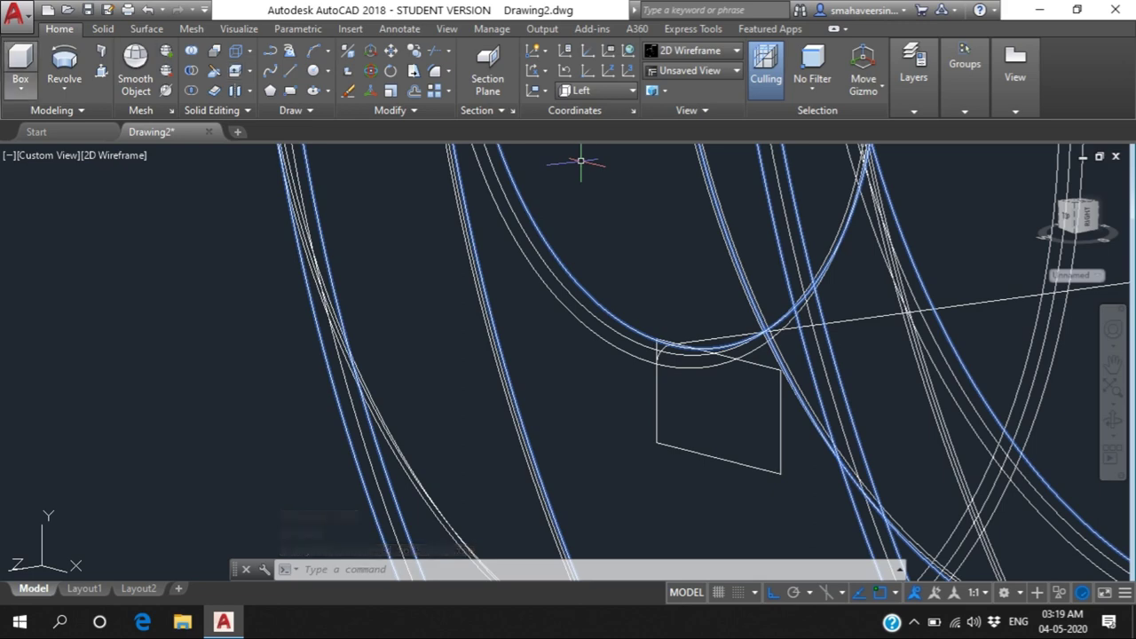
# Extrude the small closed rectangle at the bore to a height of 40 through the wheel.
pyautogui.click(20, 88)
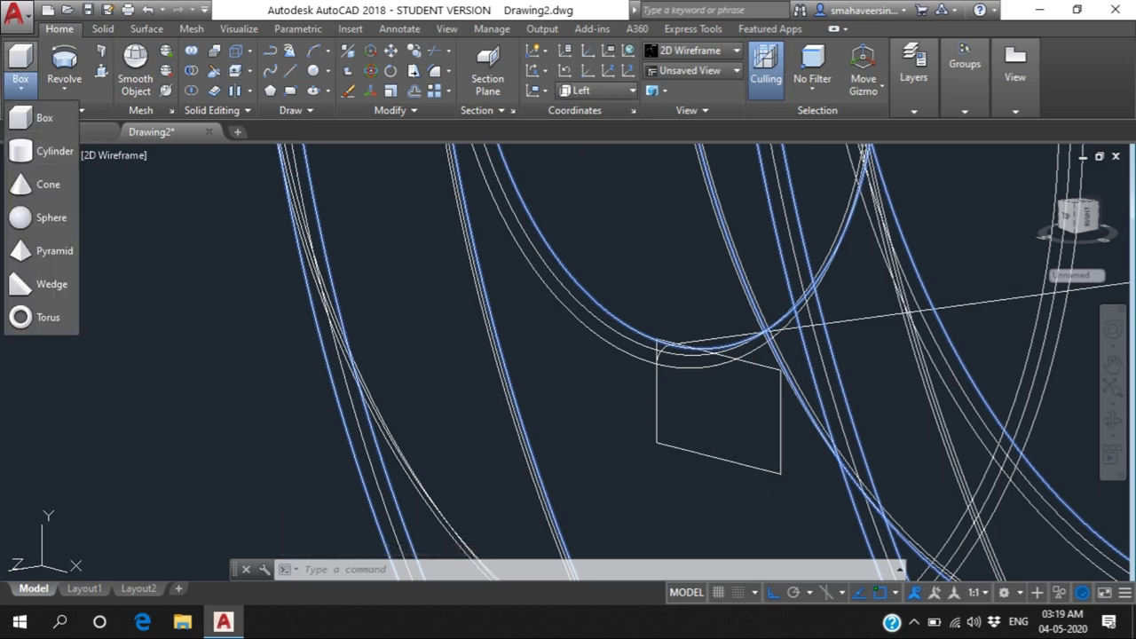
pyautogui.click(64, 89)
pyautogui.click(78, 118)
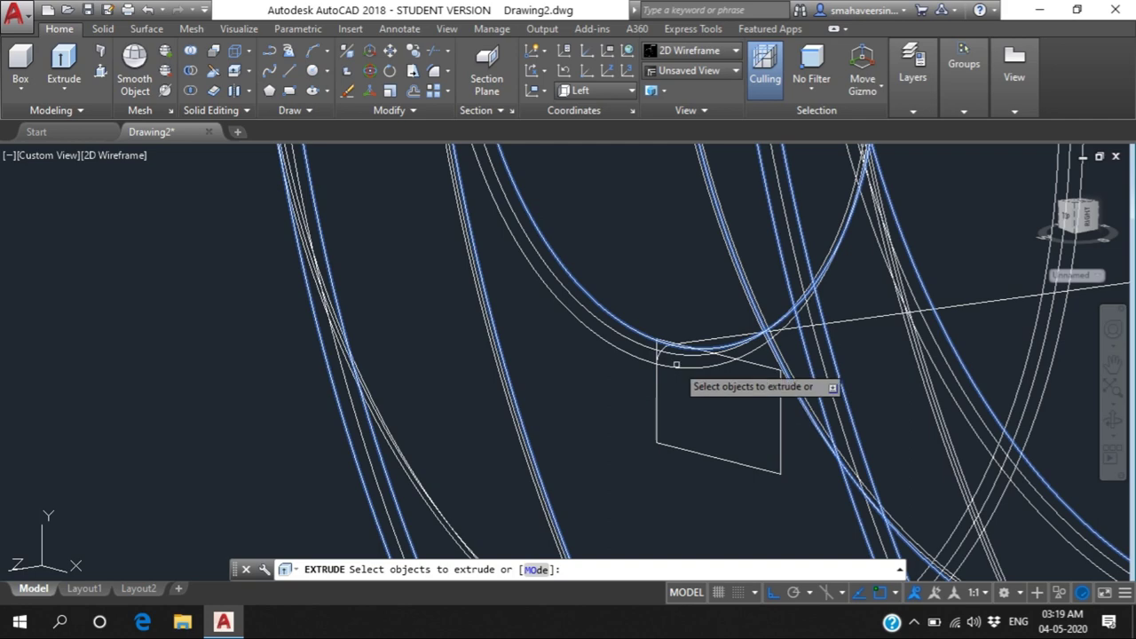
pyautogui.click(762, 367)
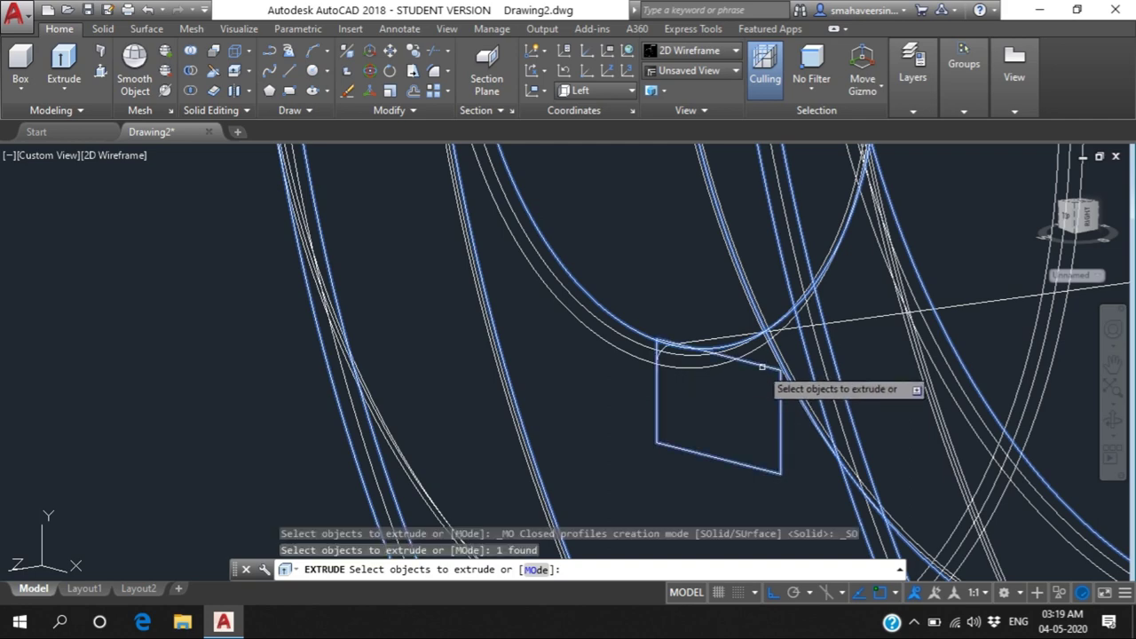
pyautogui.press('Return')
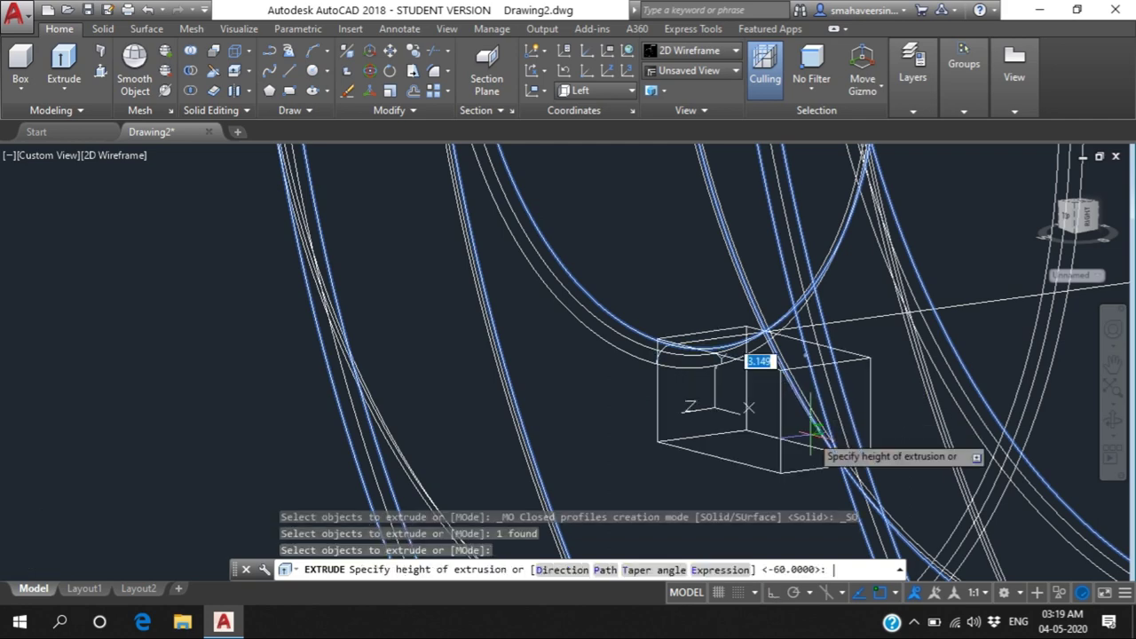
pyautogui.scroll(-3, 938, 368)
pyautogui.scroll(-4, 993, 415)
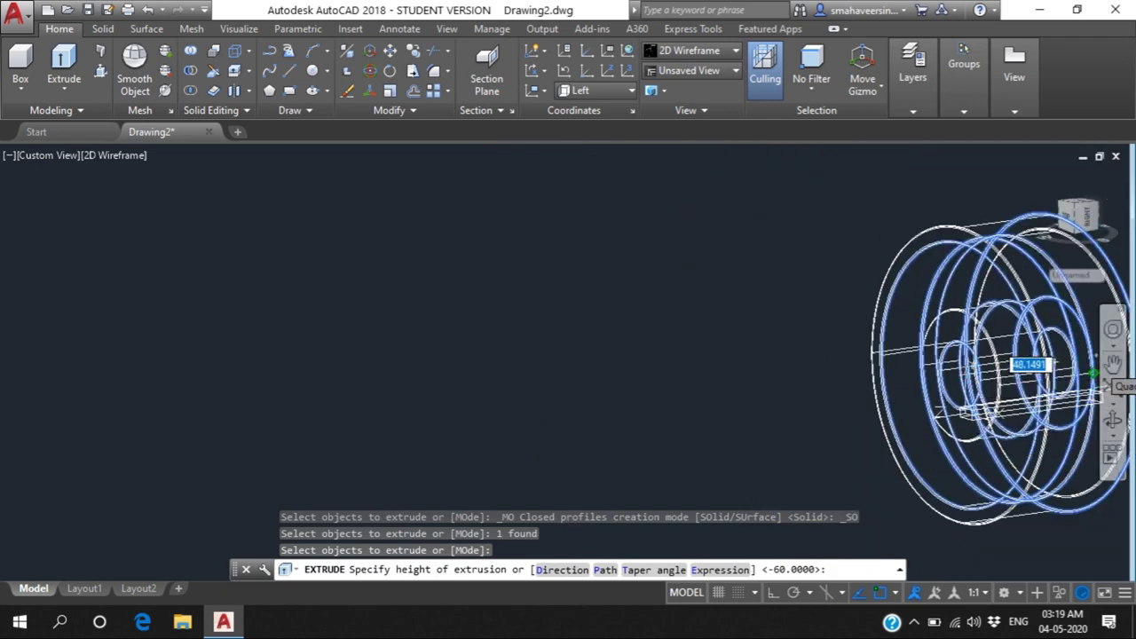
pyautogui.write('40')
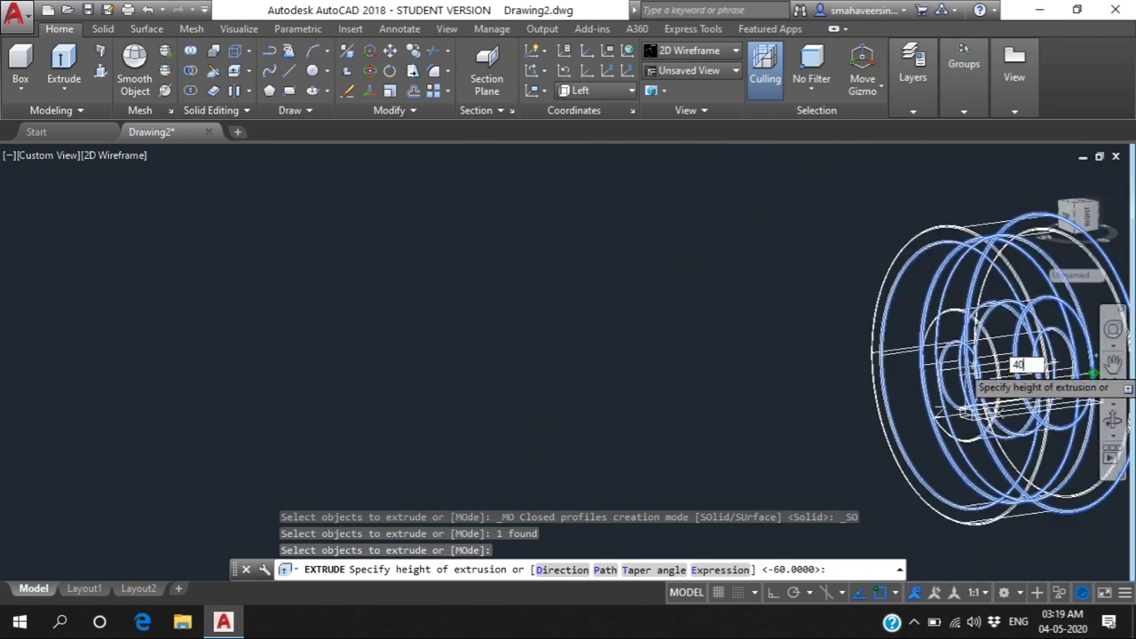
pyautogui.press('Return')
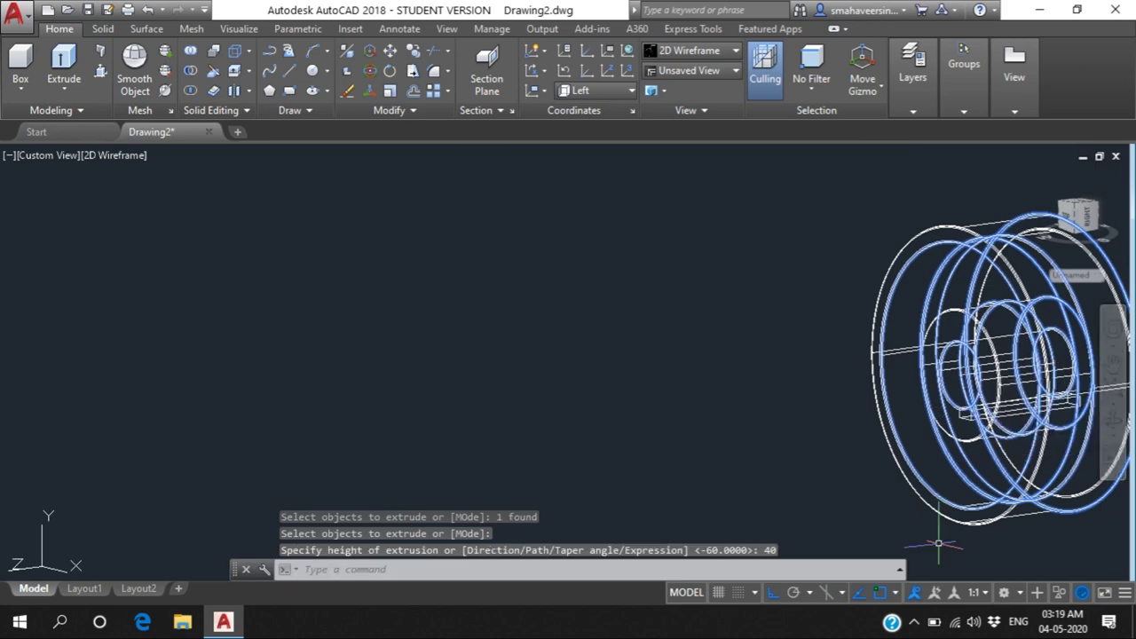
# Display the model in the Realistic visual style and orbit it to look into the wheel's bore.
pyautogui.scroll(-3, 982, 506)
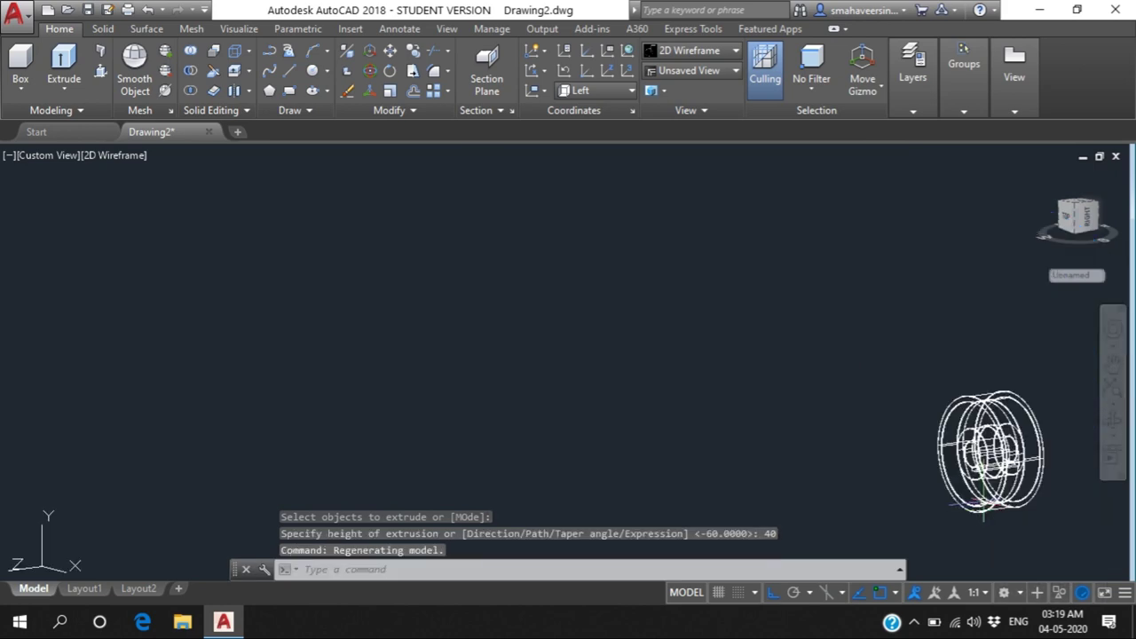
pyautogui.scroll(4, 1055, 438)
pyautogui.scroll(-2, 1055, 438)
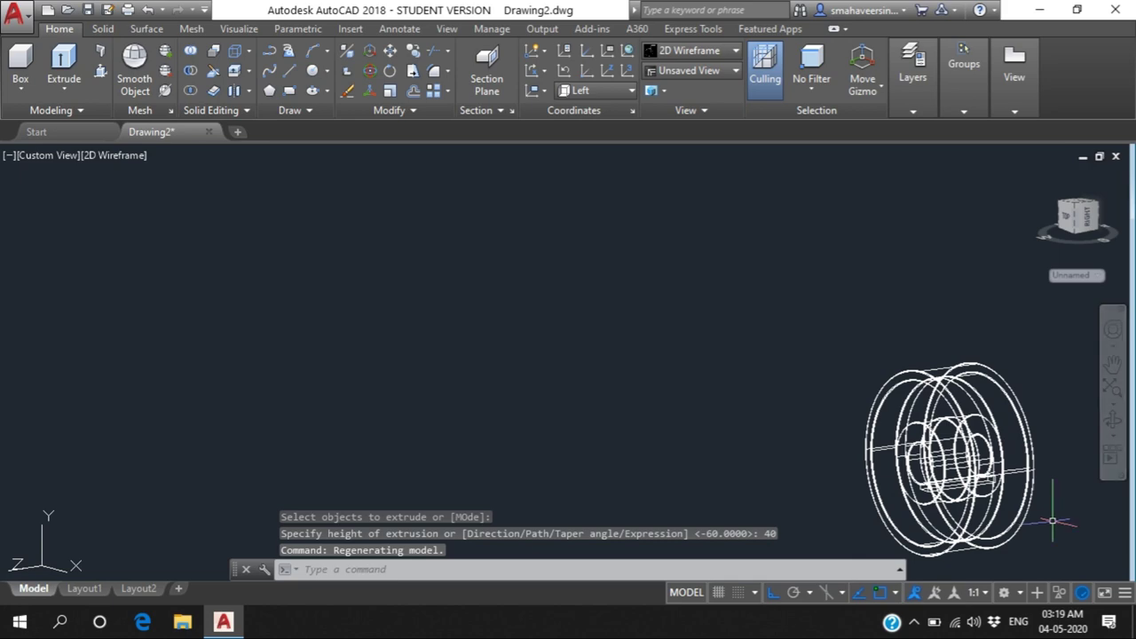
pyautogui.scroll(5, 1053, 522)
pyautogui.scroll(-2, 1074, 462)
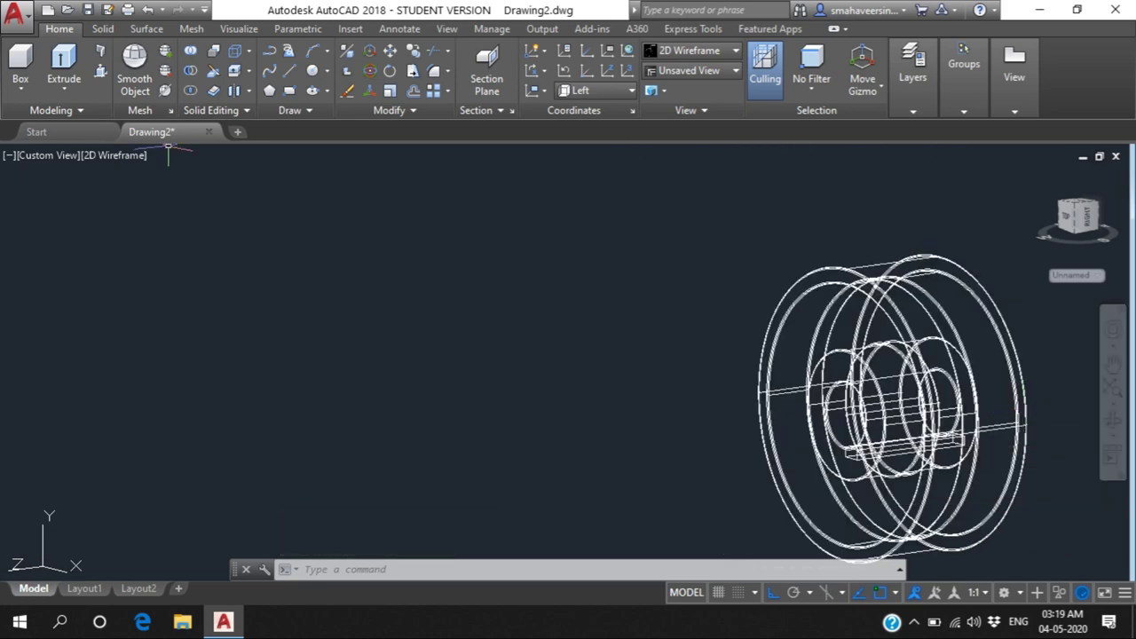
pyautogui.click(116, 155)
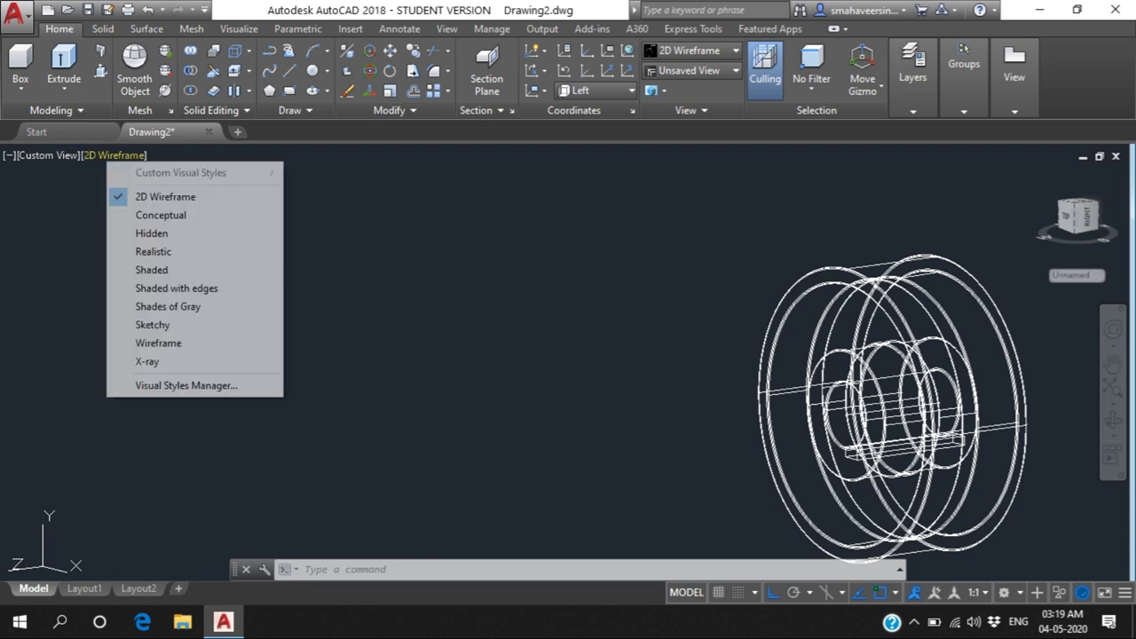
pyautogui.click(152, 251)
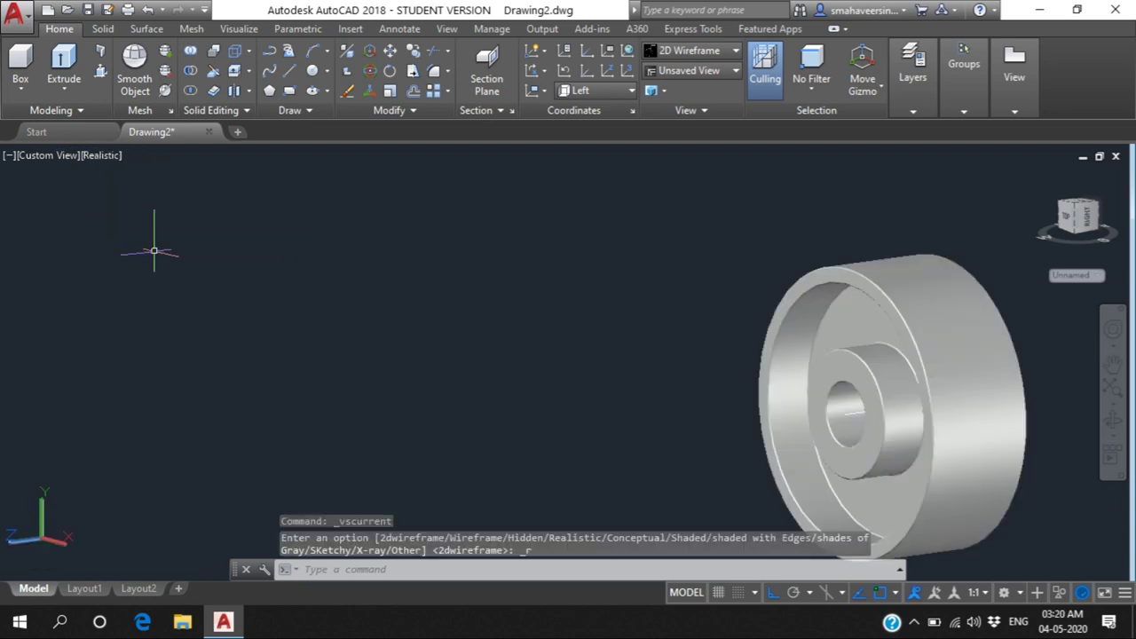
pyautogui.click(1026, 489)
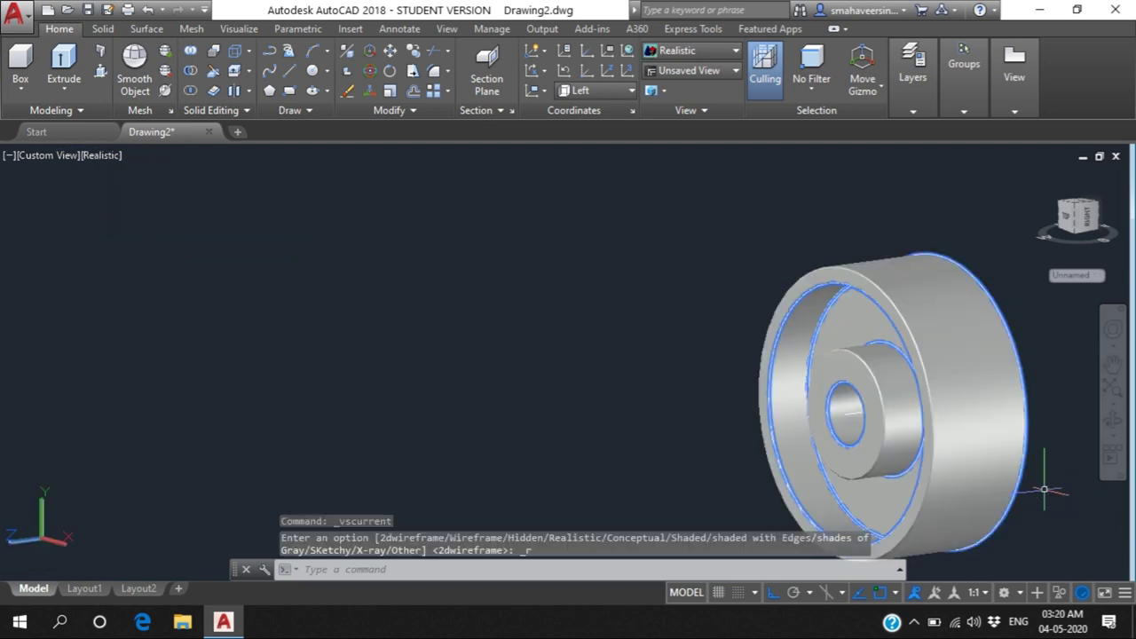
pyautogui.click(1114, 419)
pyautogui.moveTo(850, 426); pyautogui.dragTo(972, 427)
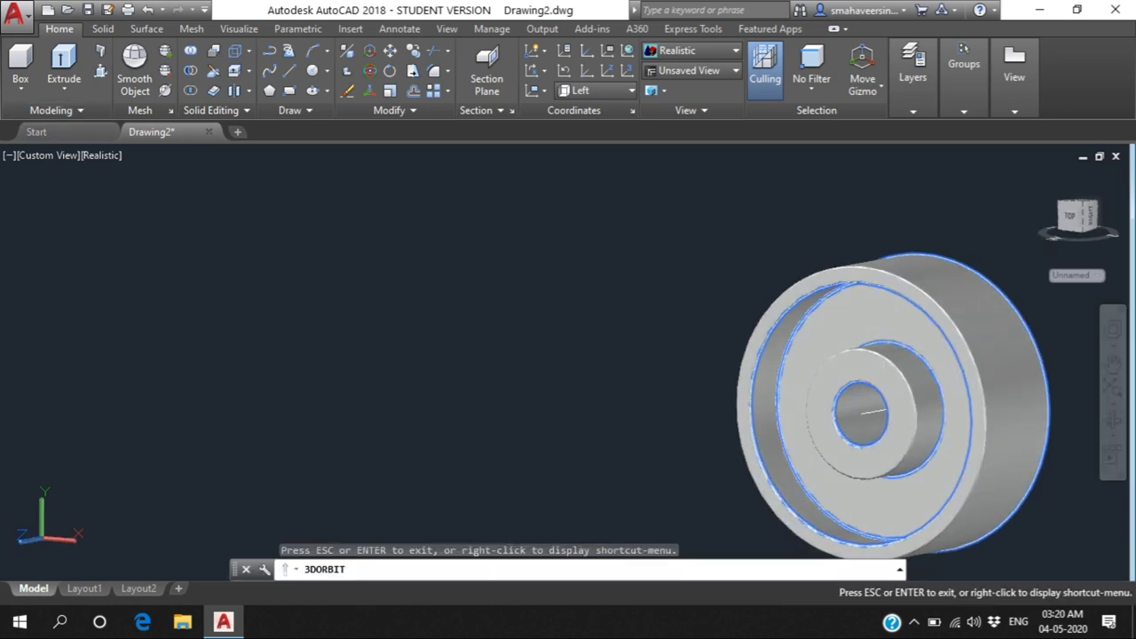
pyautogui.press('Escape')
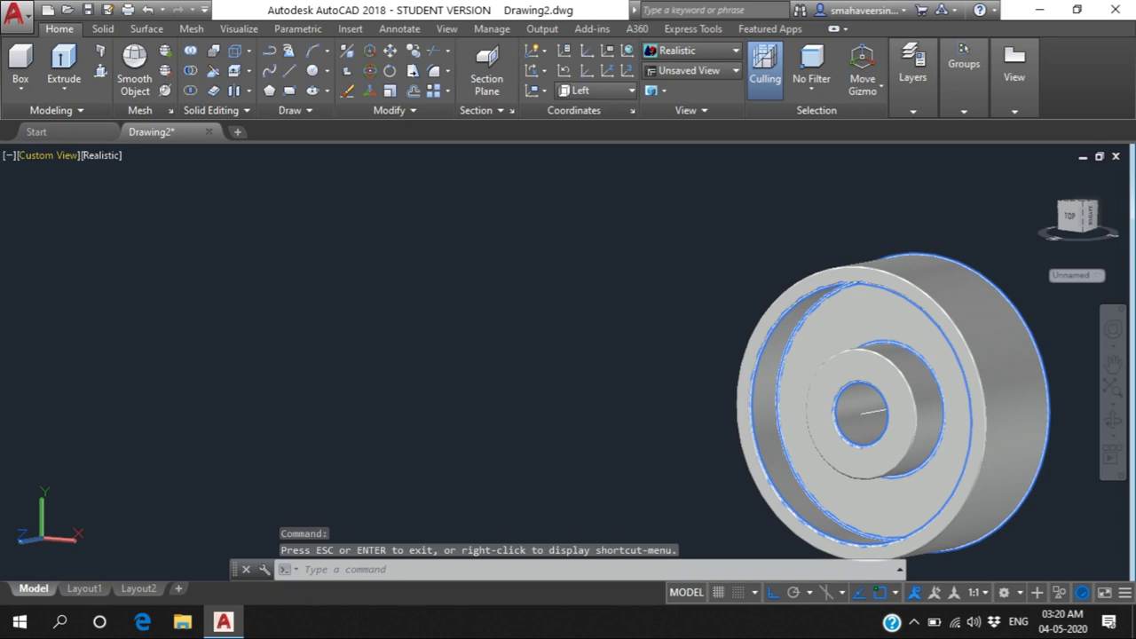
# Switch to the Left view and examine the extruded block at the lowest part of the bore.
pyautogui.click(52, 155)
pyautogui.click(63, 231)
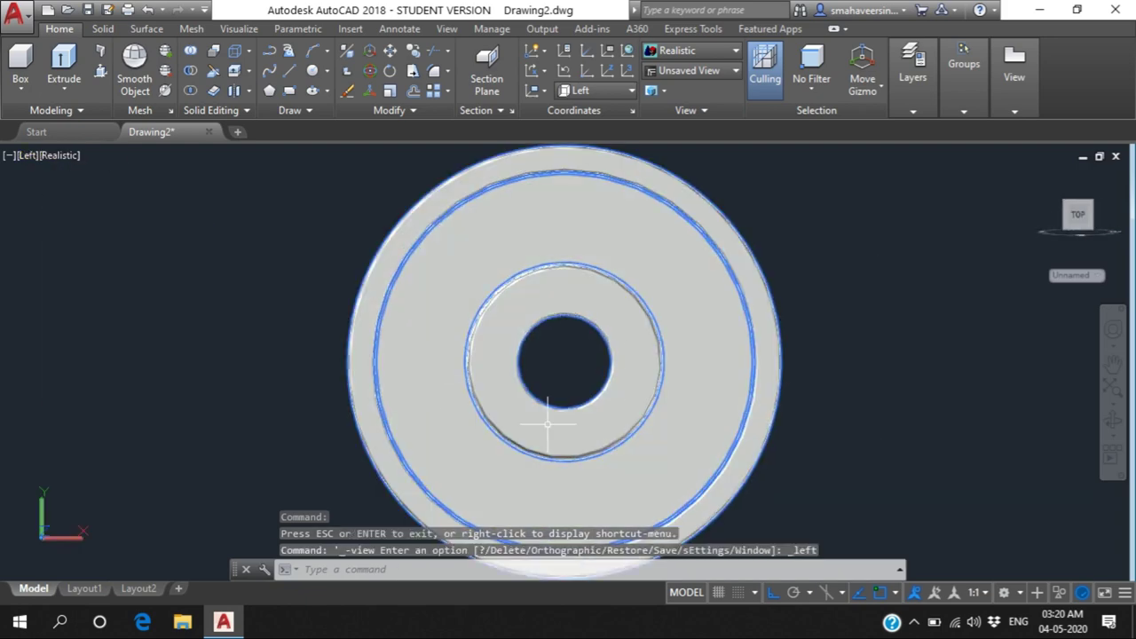
pyautogui.scroll(6, 547, 424)
pyautogui.click(678, 388)
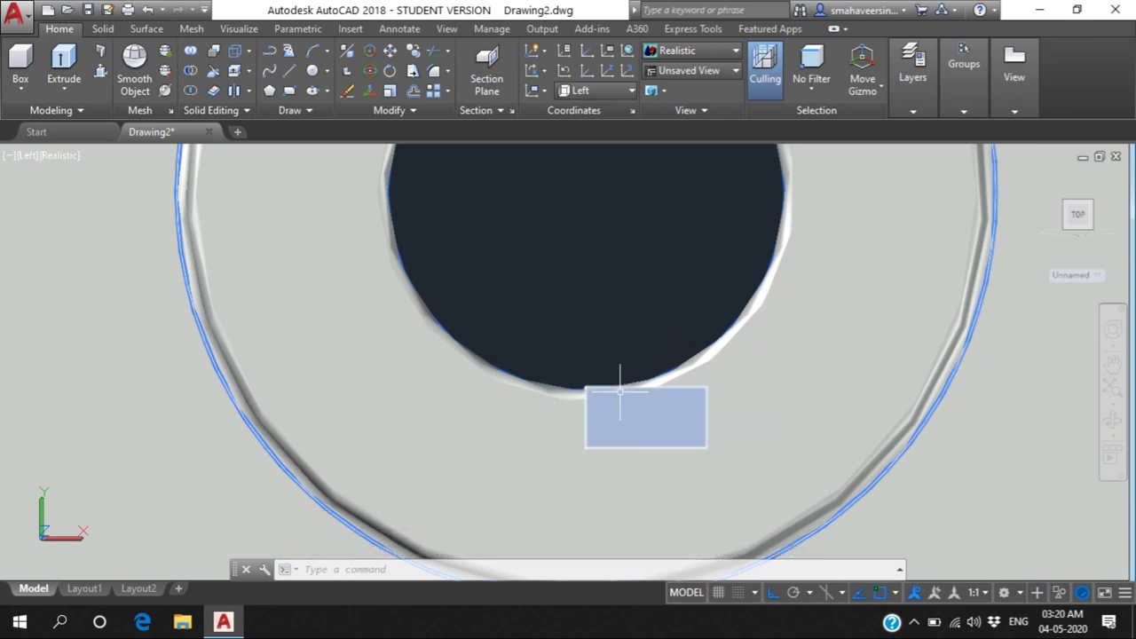
pyautogui.click(457, 569)
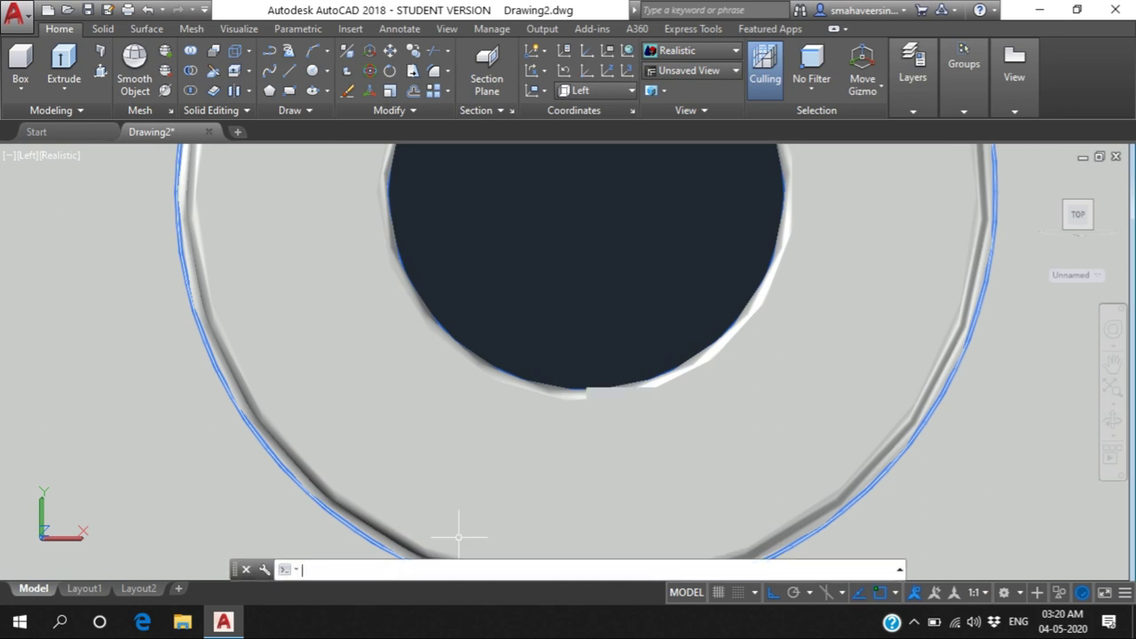
pyautogui.write('z')
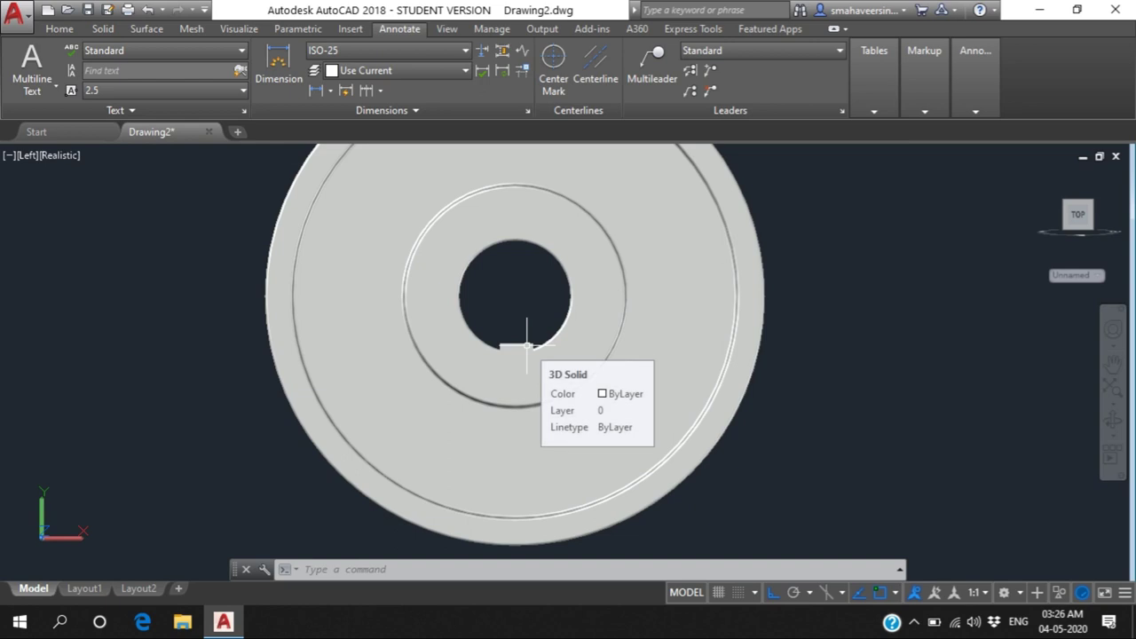
# Erase one object at the rectangular block's location on the lower edge of the bore.
pyautogui.scroll(3, 526, 345)
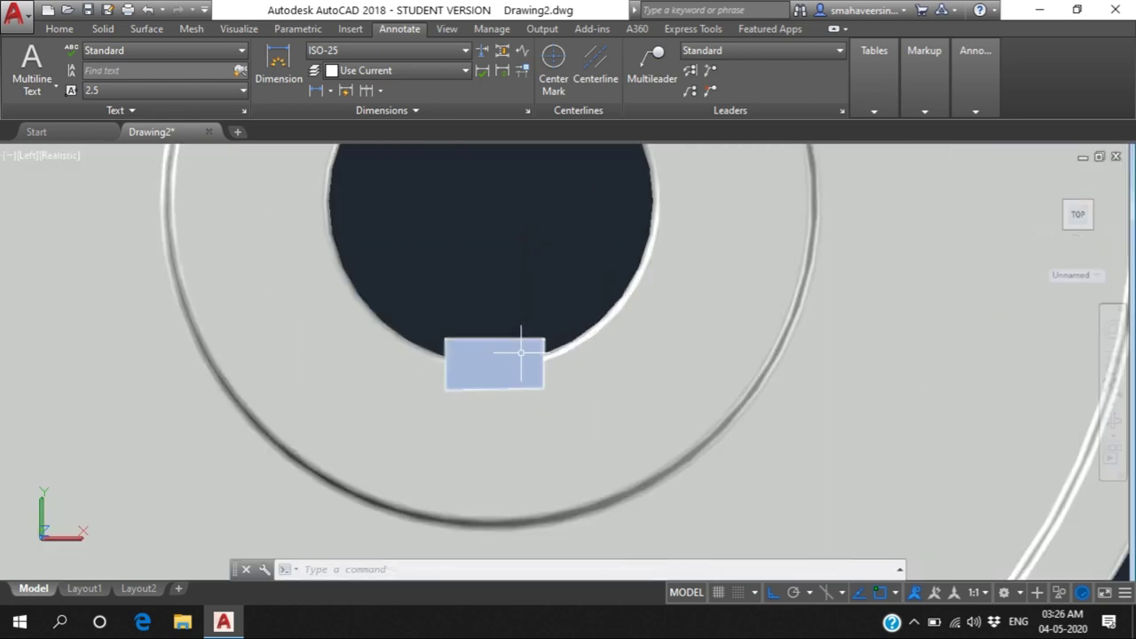
pyautogui.click(521, 354)
pyautogui.press('Delete')
pyautogui.press('Escape')
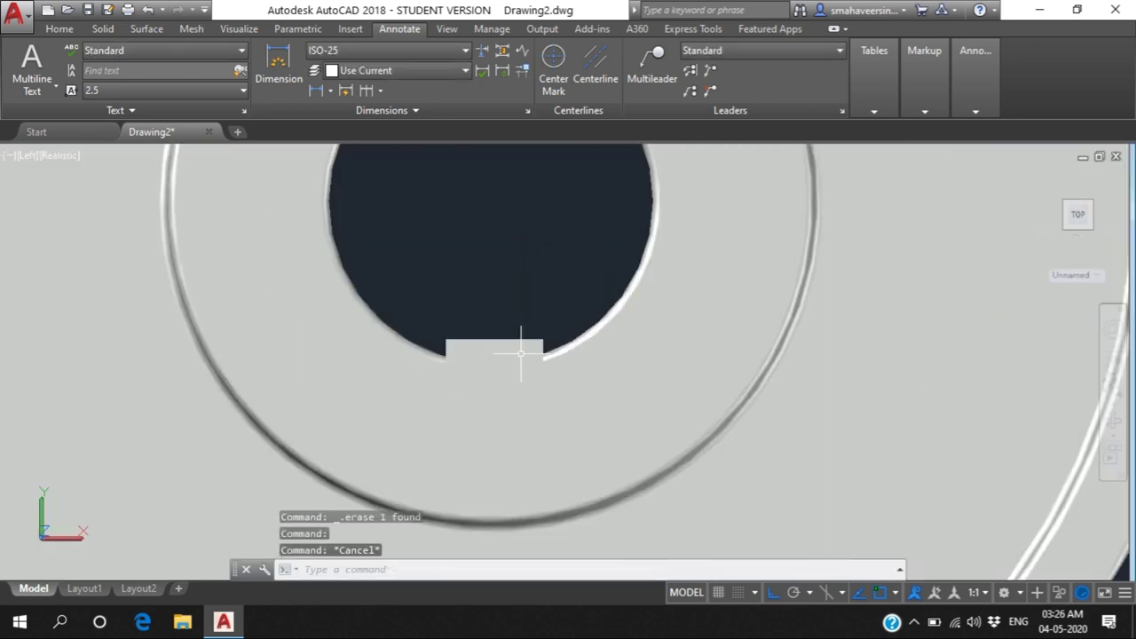
# Subtract the rectangular block at the lower edge of the bore from the wheel solid to cut the keyway.
pyautogui.click(60, 28)
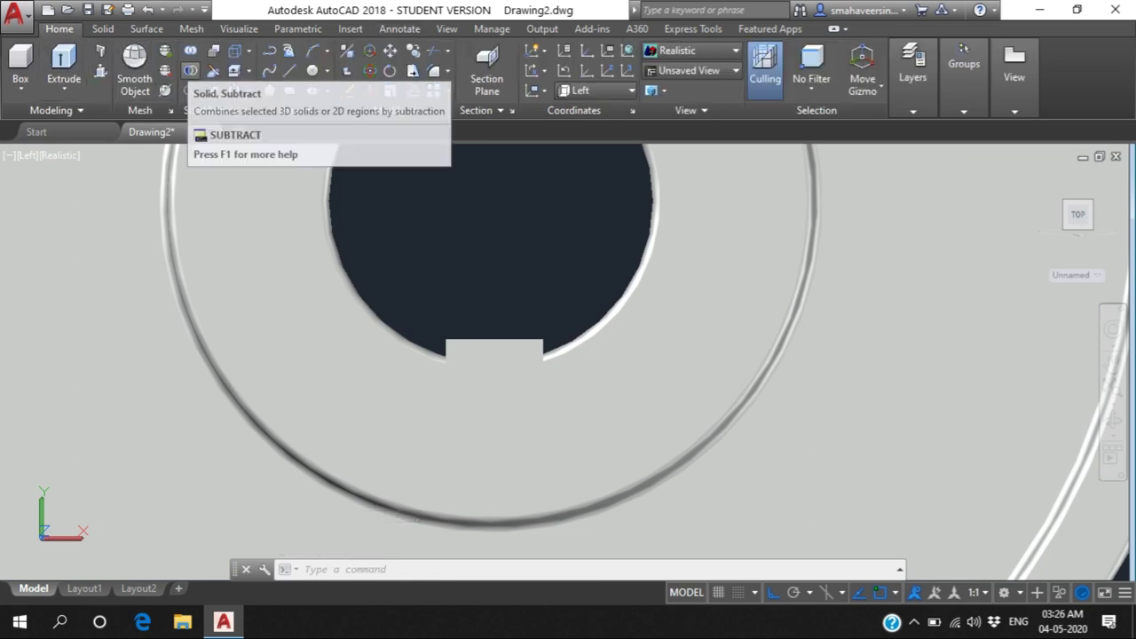
pyautogui.click(190, 70)
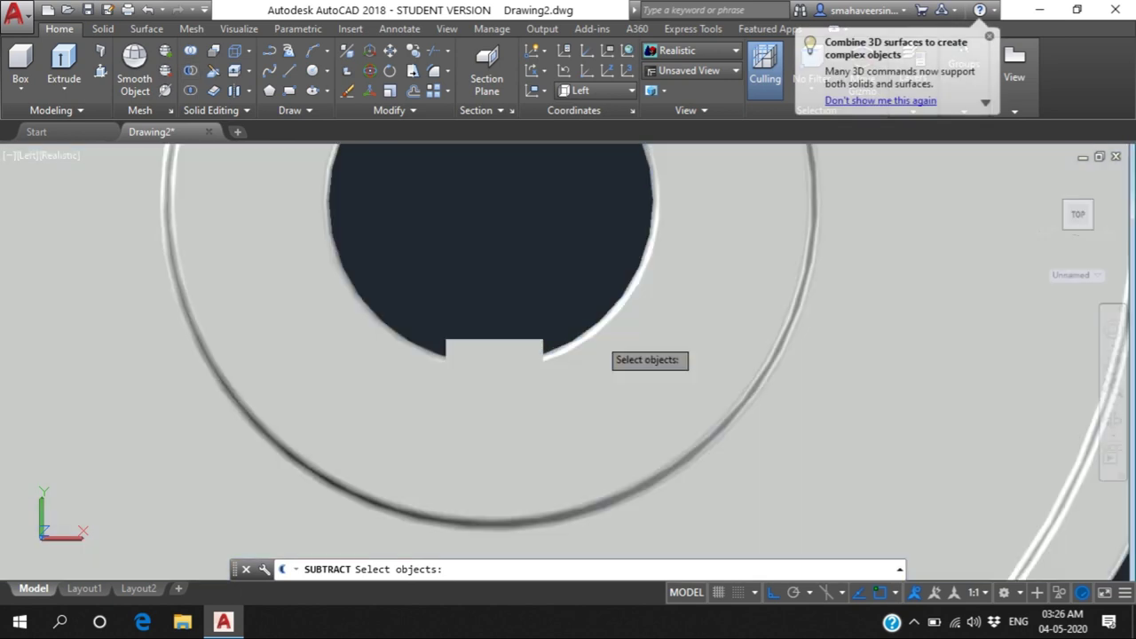
pyautogui.click(598, 338)
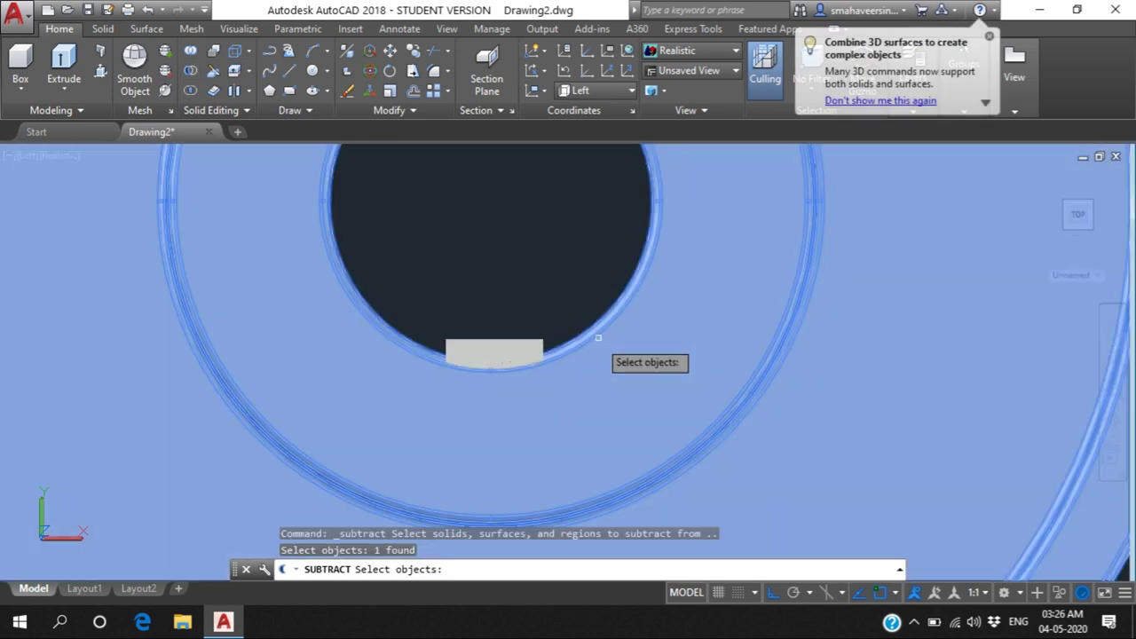
pyautogui.press('Return')
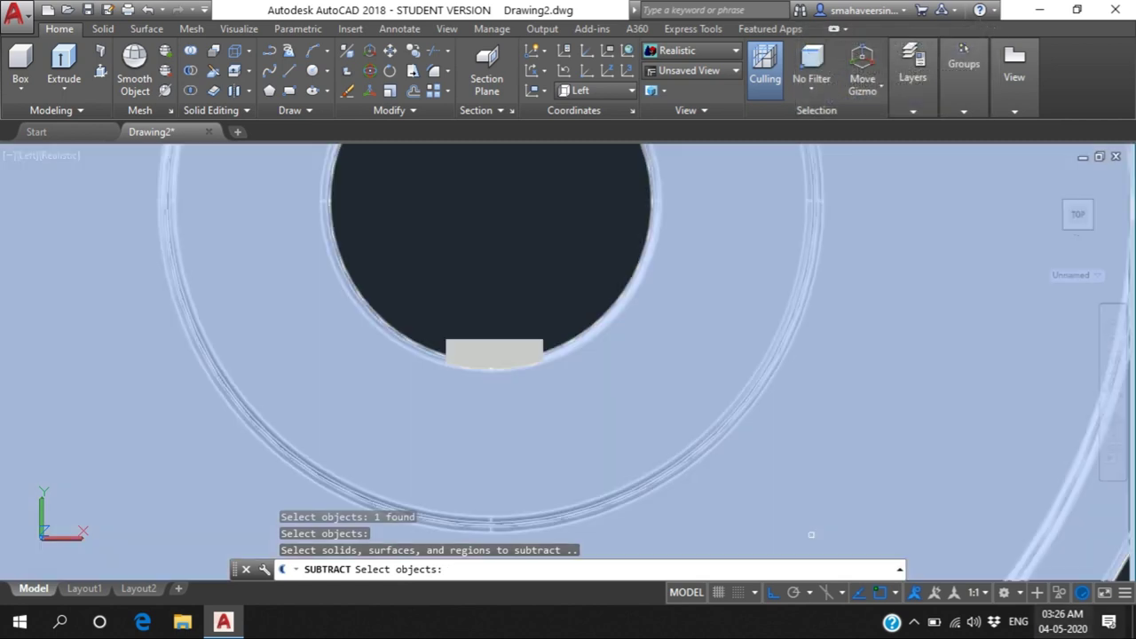
pyautogui.click(915, 622)
pyautogui.click(914, 621)
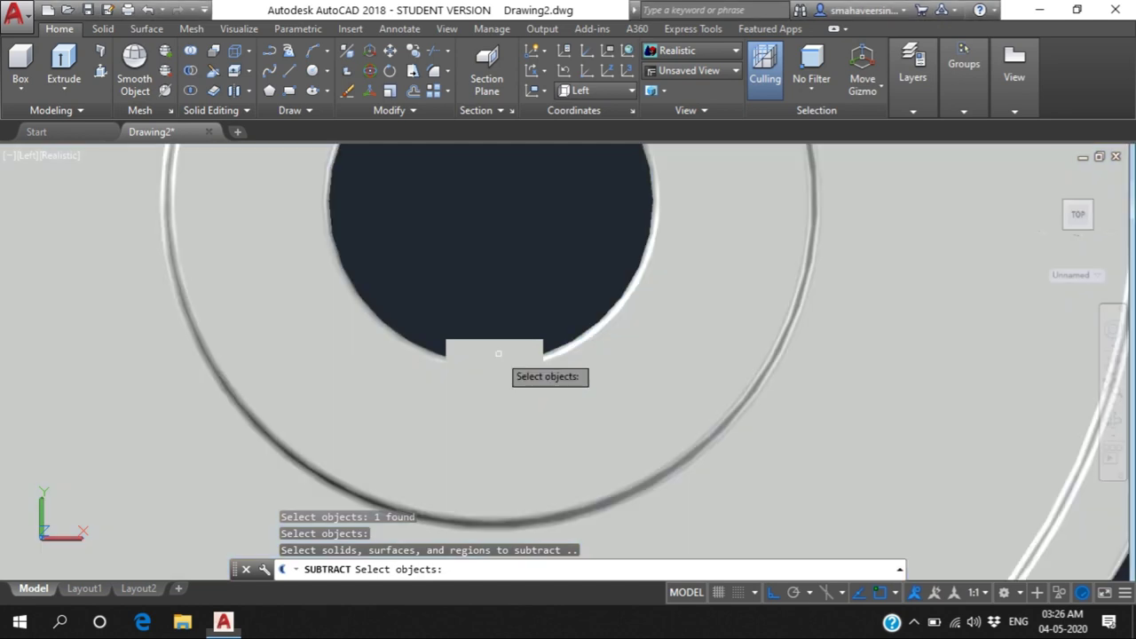
pyautogui.click(497, 356)
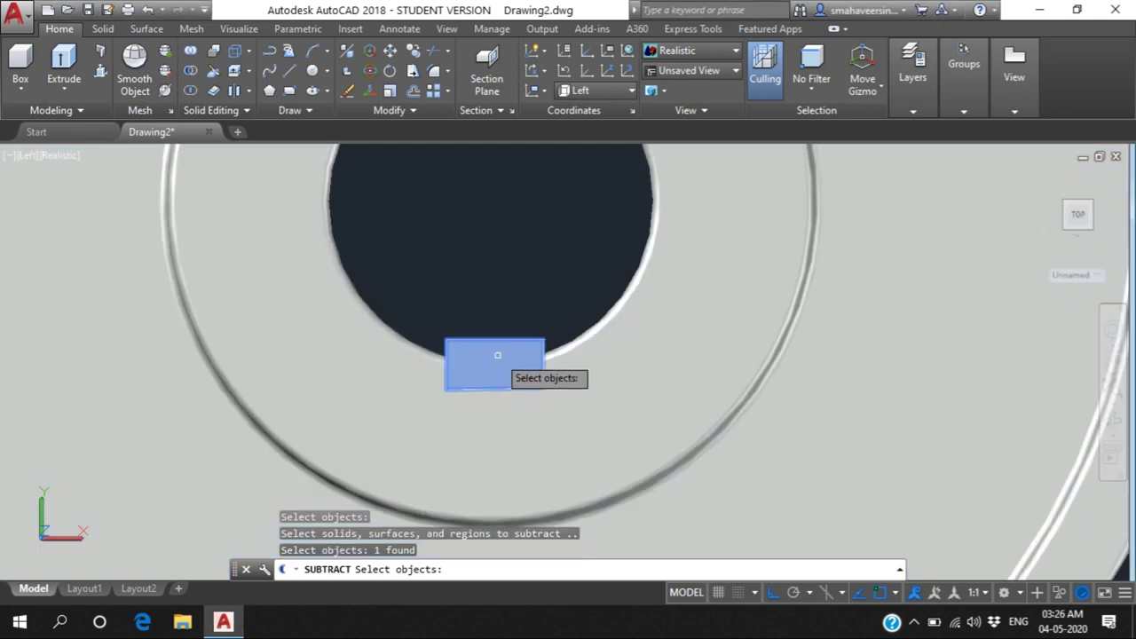
pyautogui.press('Return')
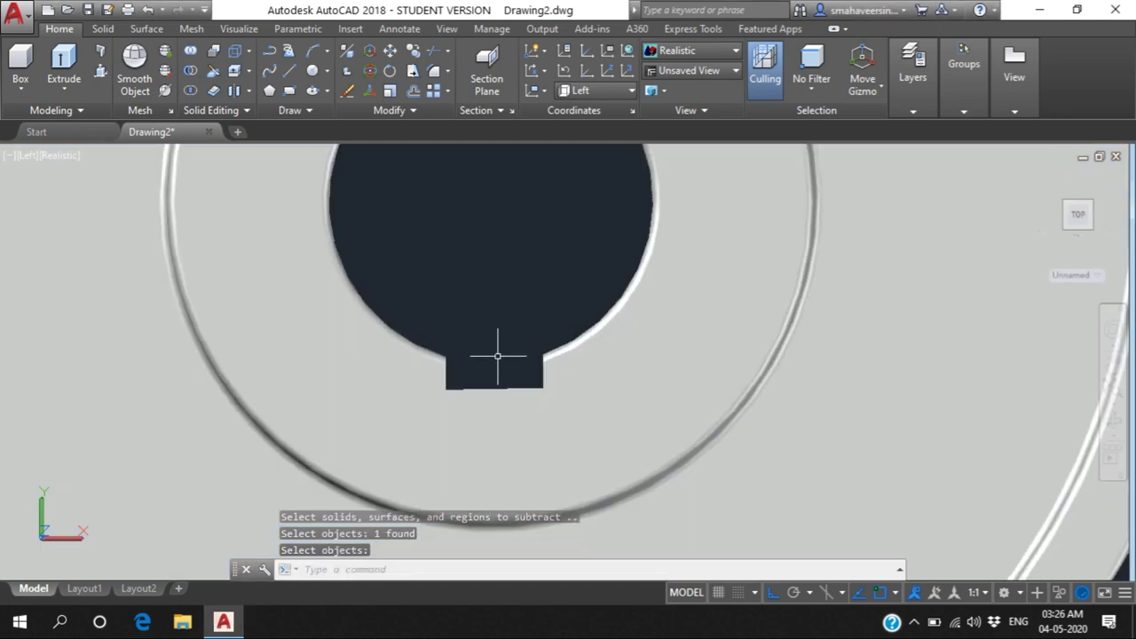
# Inspect the wheel and its keyway from several angles with Orbit and then Continuous Orbit.
pyautogui.scroll(-6, 497, 356)
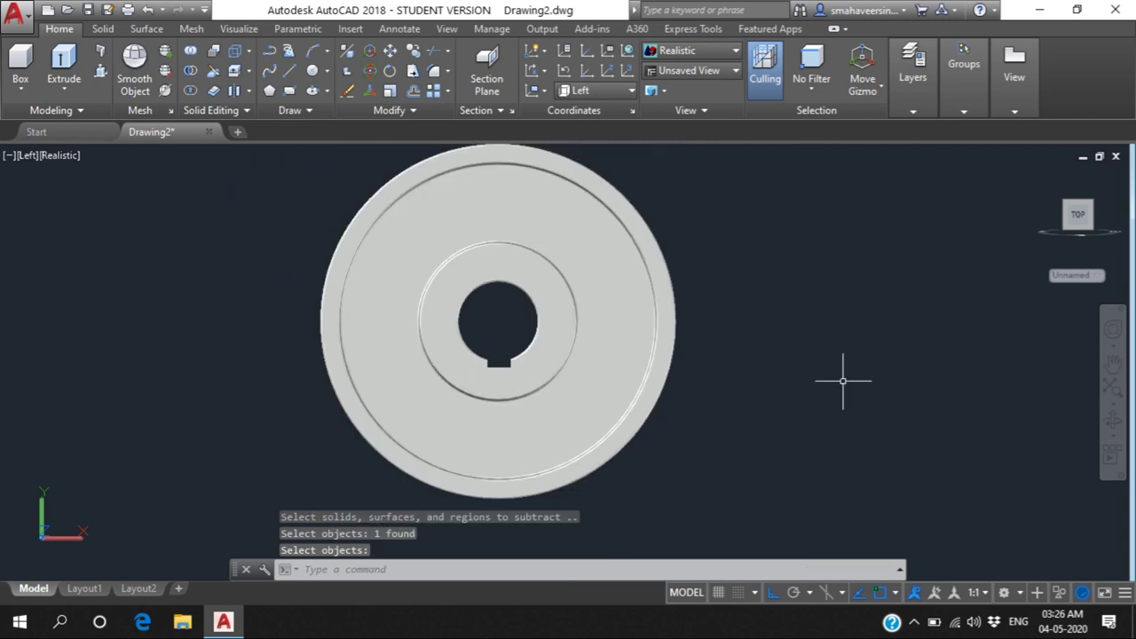
pyautogui.press('Escape')
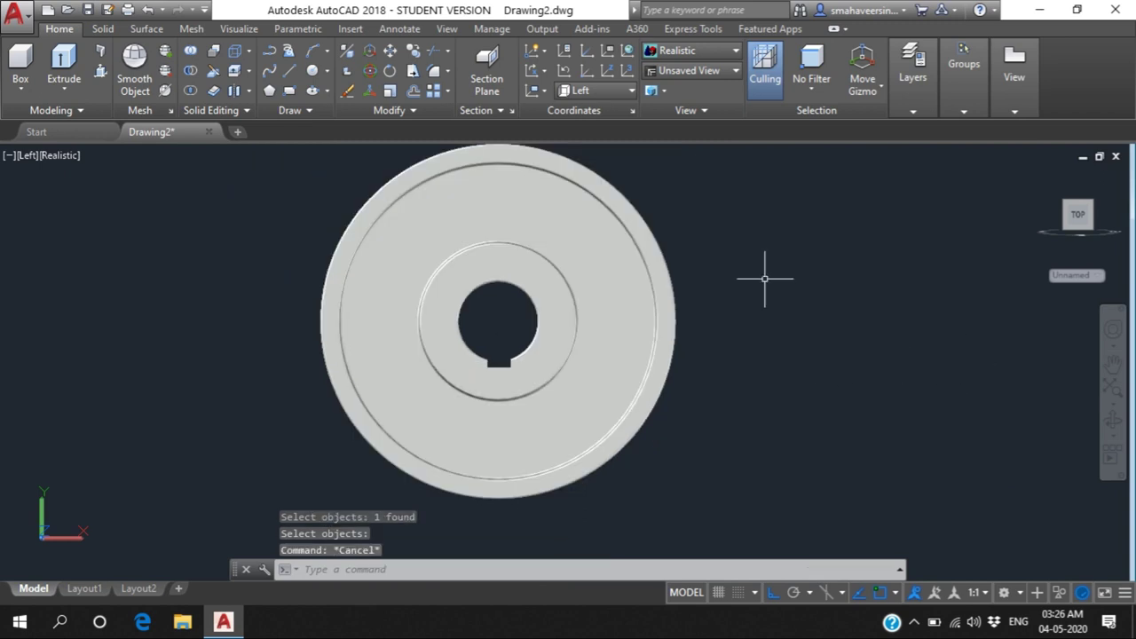
pyautogui.scroll(-1, 762, 282)
pyautogui.click(744, 299)
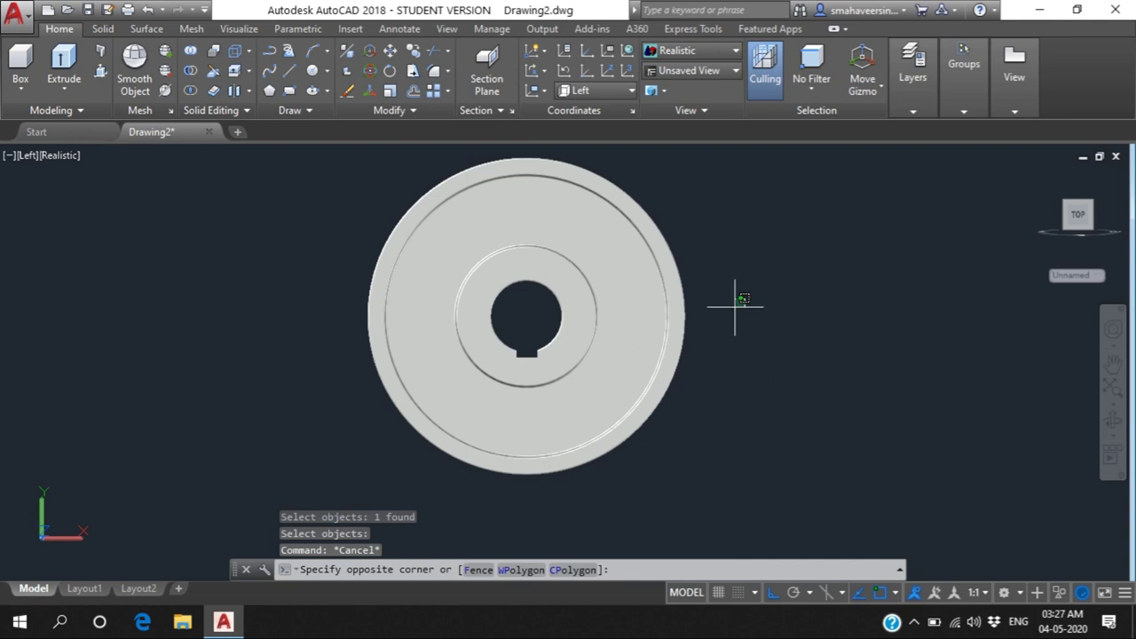
pyautogui.press('Escape')
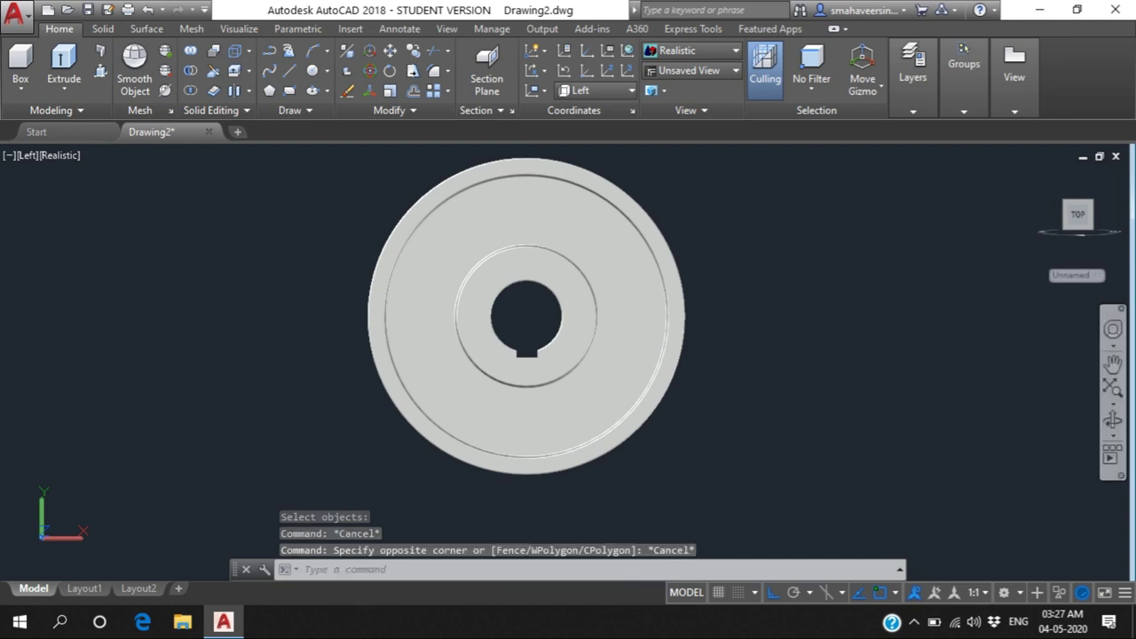
pyautogui.click(1114, 420)
pyautogui.moveTo(701, 302)
pyautogui.mouseDown()
pyautogui.moveTo(595, 346)
pyautogui.moveTo(613, 355)
pyautogui.moveTo(755, 333)
pyautogui.moveTo(704, 324)
pyautogui.mouseUp()
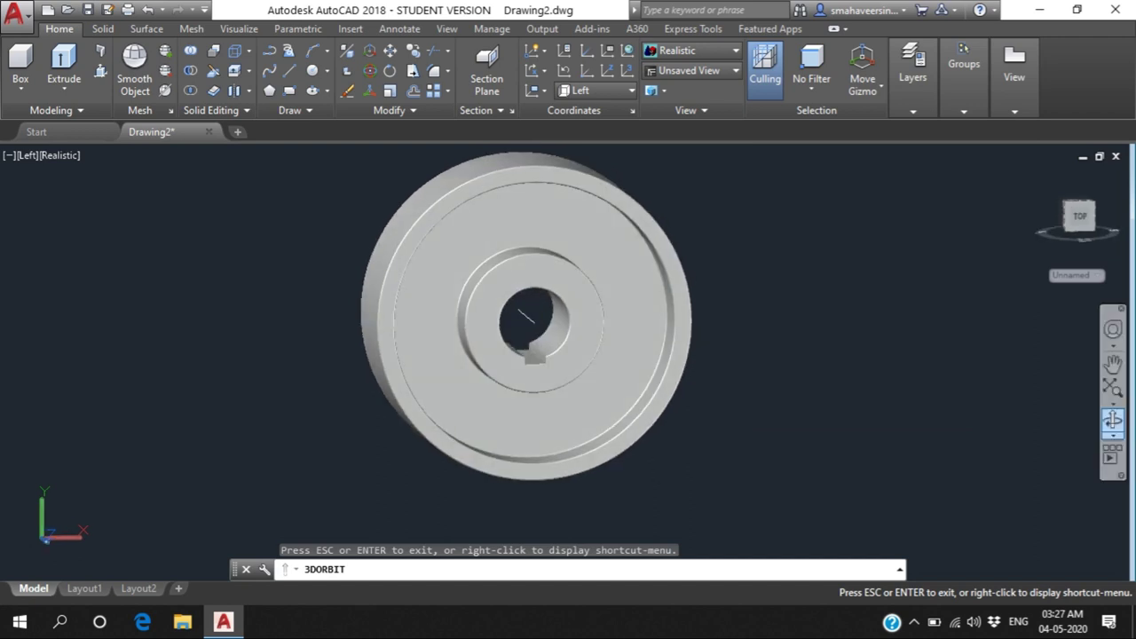
pyautogui.click(1113, 434)
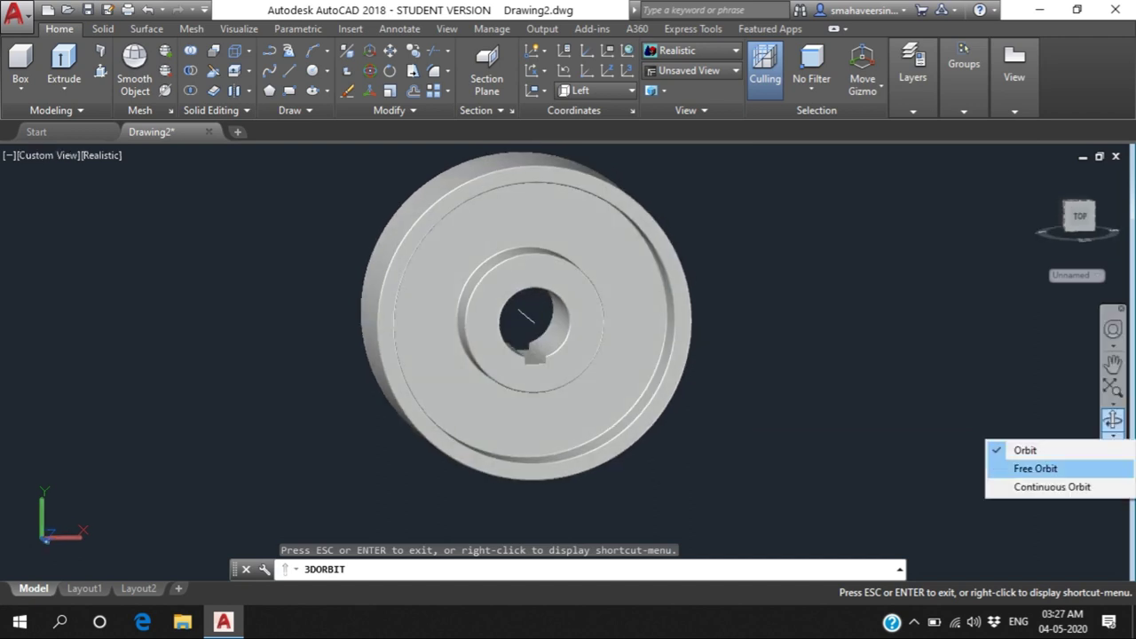
pyautogui.click(1052, 487)
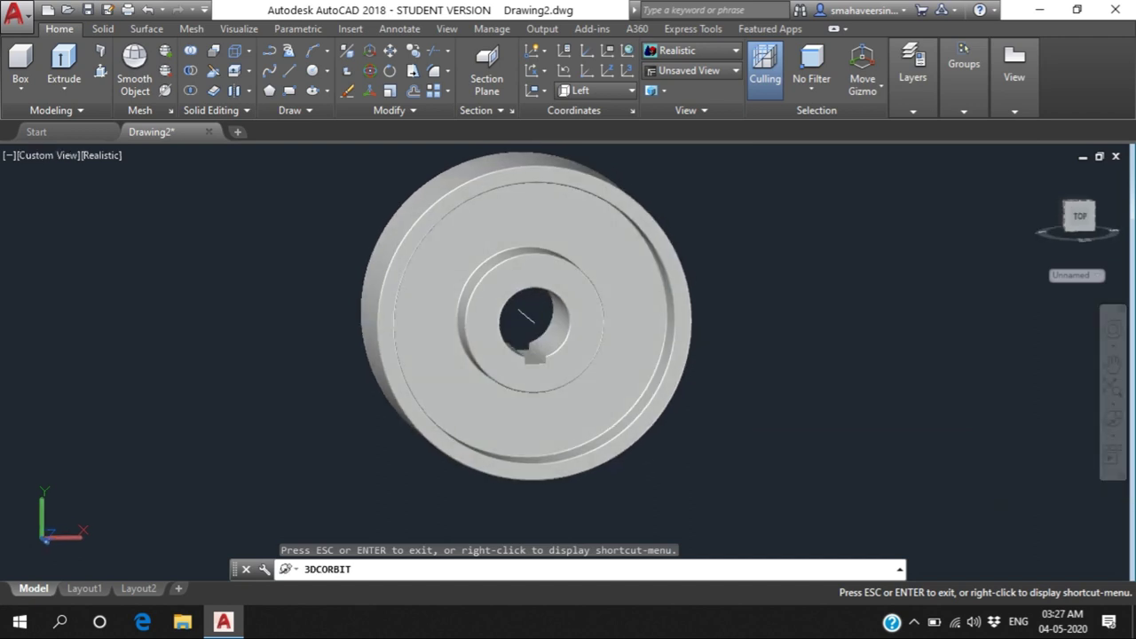
pyautogui.moveTo(711, 331); pyautogui.dragTo(479, 327)
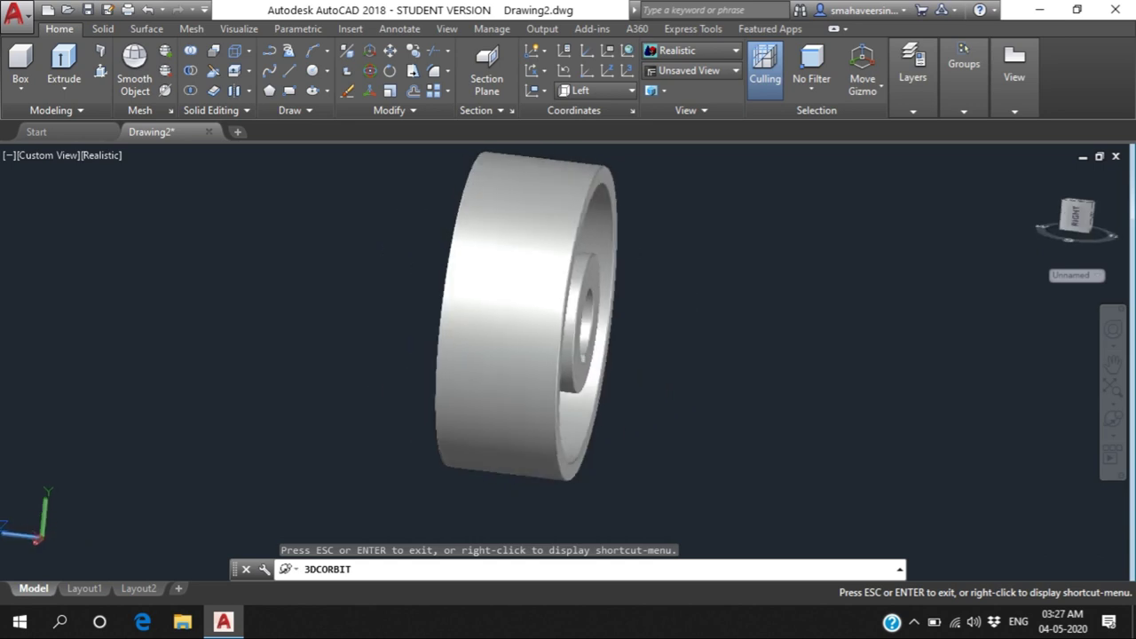